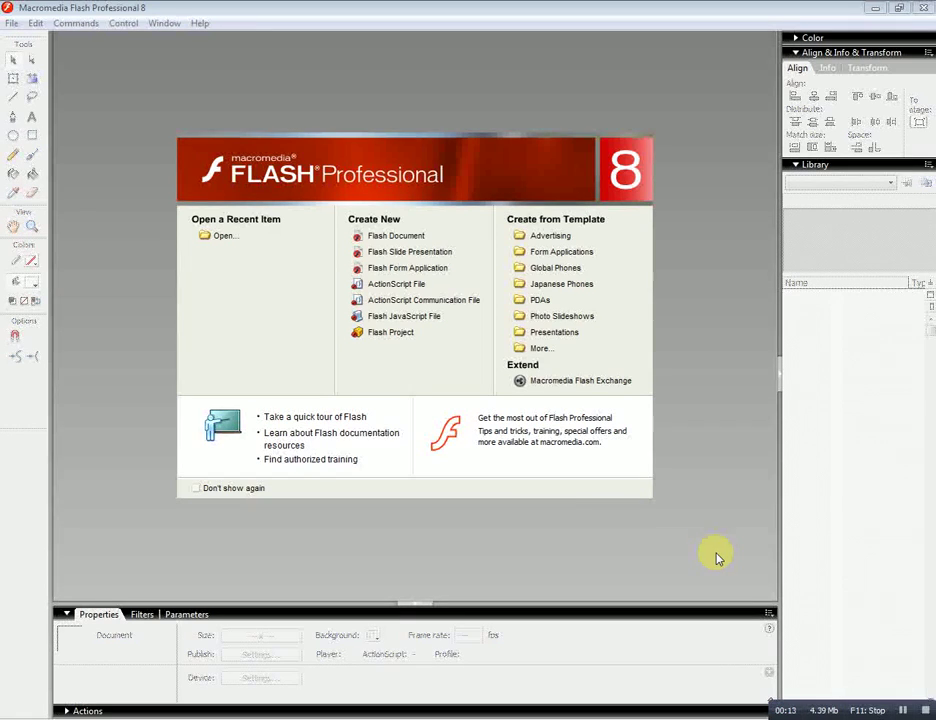
Create a new blank Flash document from the start page's Create New list.
{"action": "left_click", "coordinate": [397, 237]}
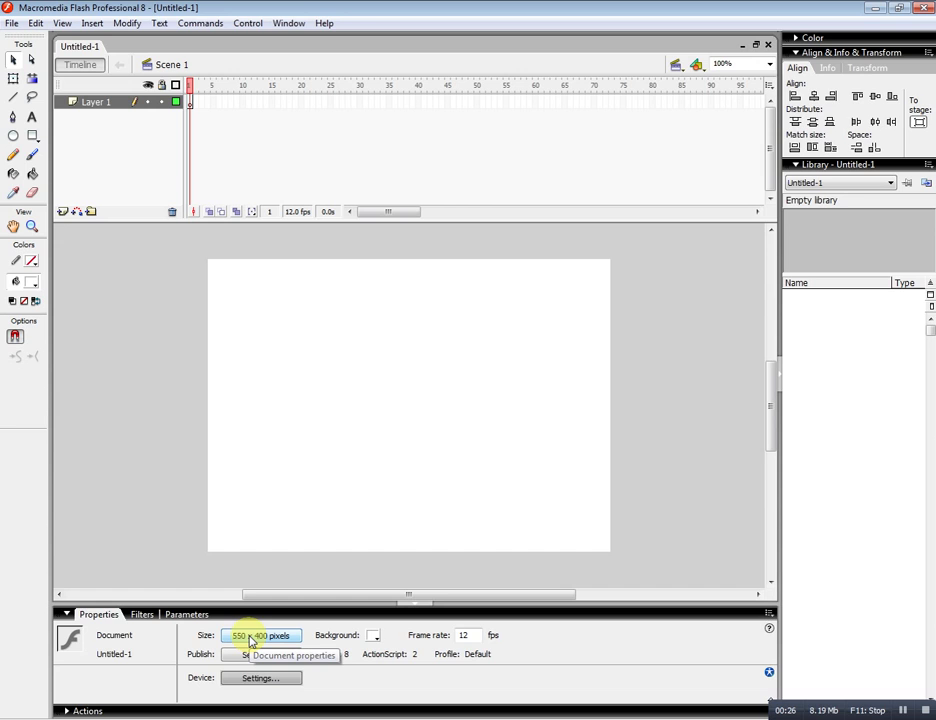
Set the document size to 728 × 90 pixels in Document Properties.
{"action": "left_click", "coordinate": [250, 637]}
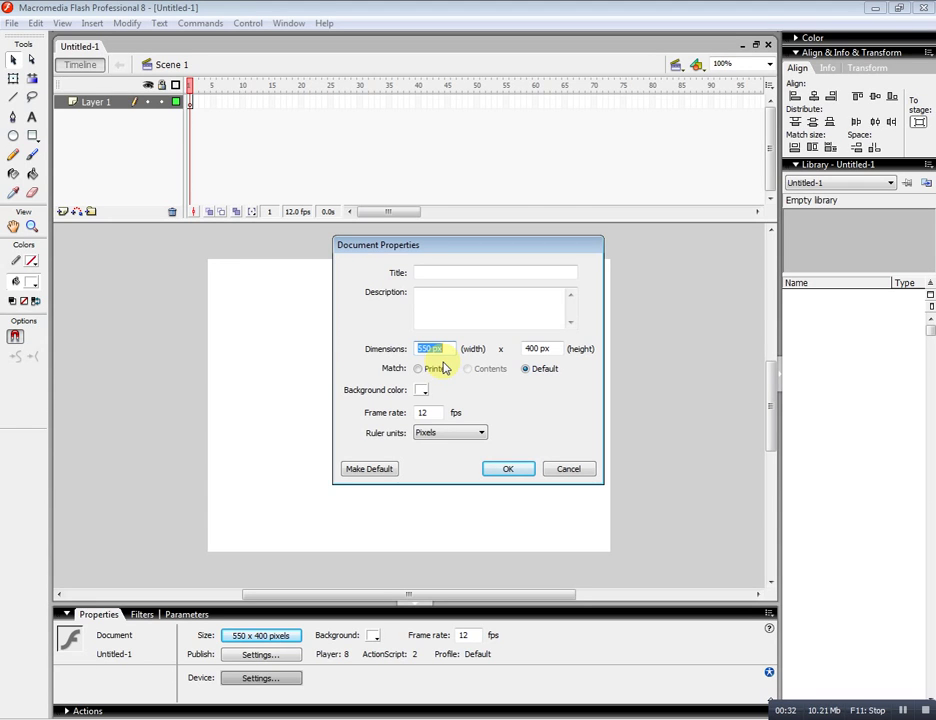
{"action": "type", "text": "72"}
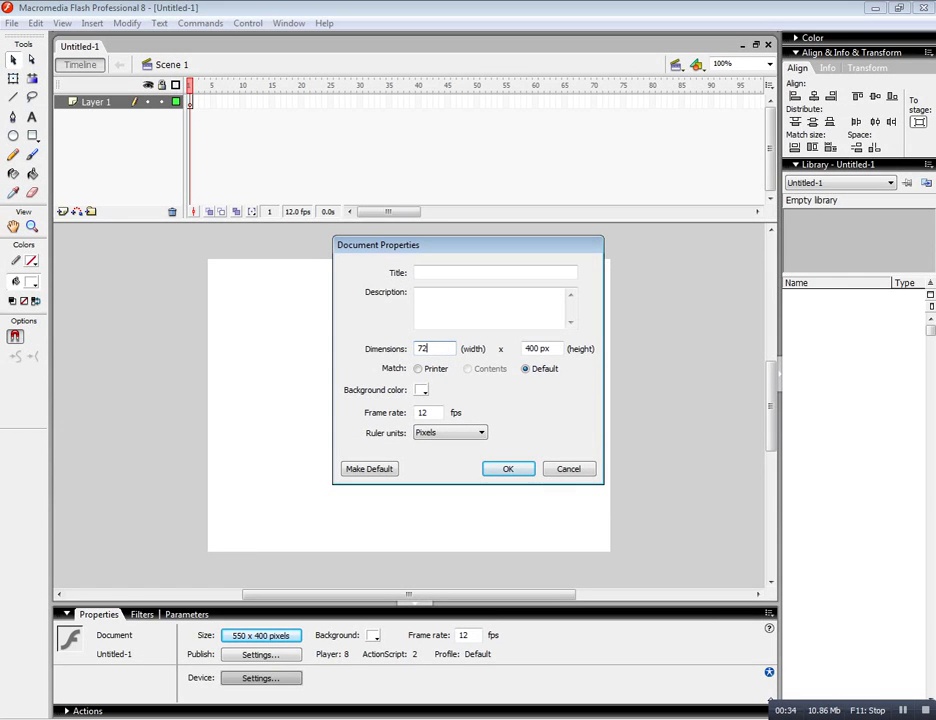
{"action": "type", "text": "8"}
{"action": "left_click_drag", "start_coordinate": [549, 351], "coordinate": [524, 352]}
{"action": "type", "text": "90"}
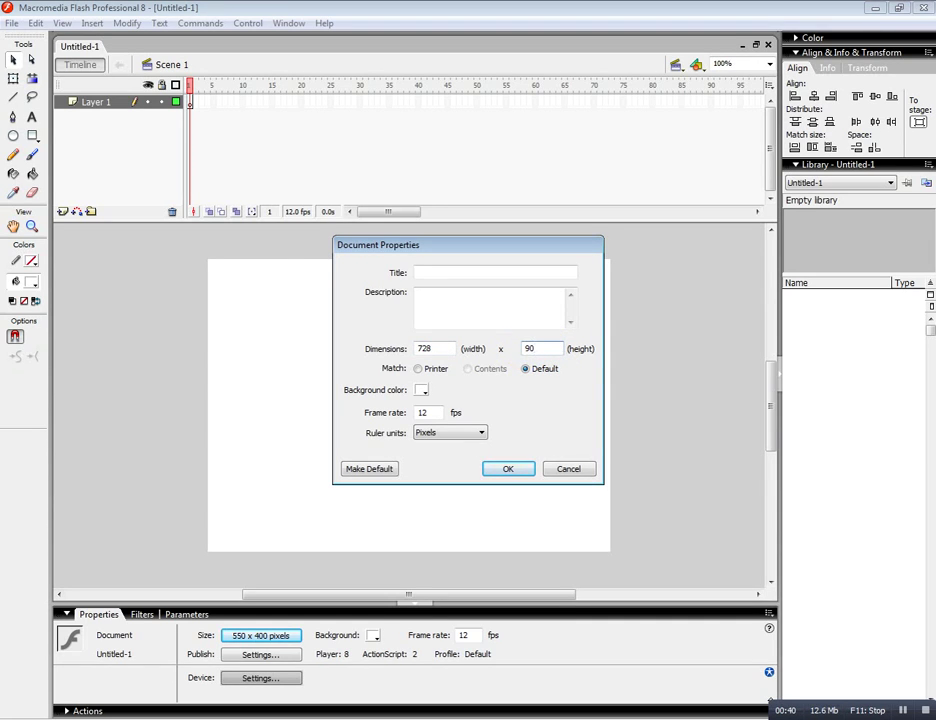
{"action": "left_click", "coordinate": [509, 469]}
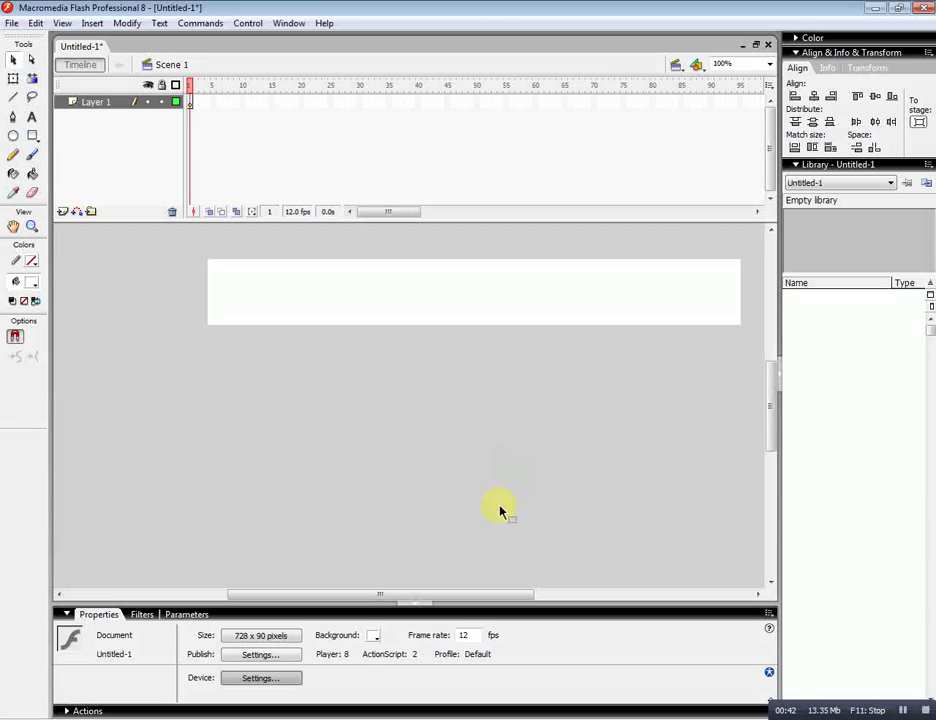
{"action": "left_click_drag", "start_coordinate": [488, 598], "coordinate": [520, 599]}
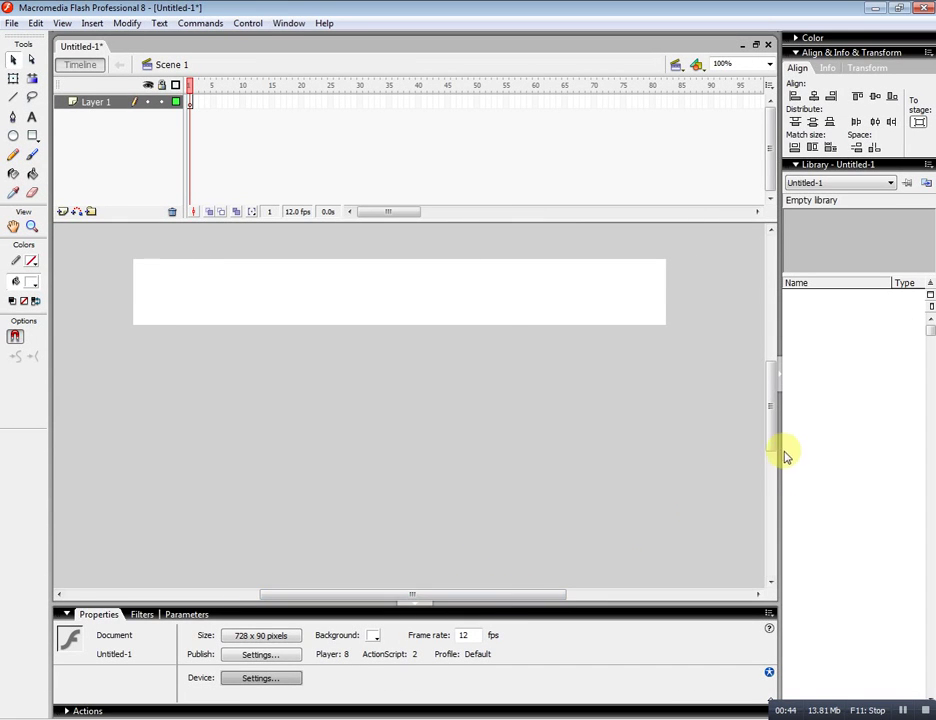
{"action": "left_click_drag", "start_coordinate": [773, 445], "coordinate": [775, 430]}
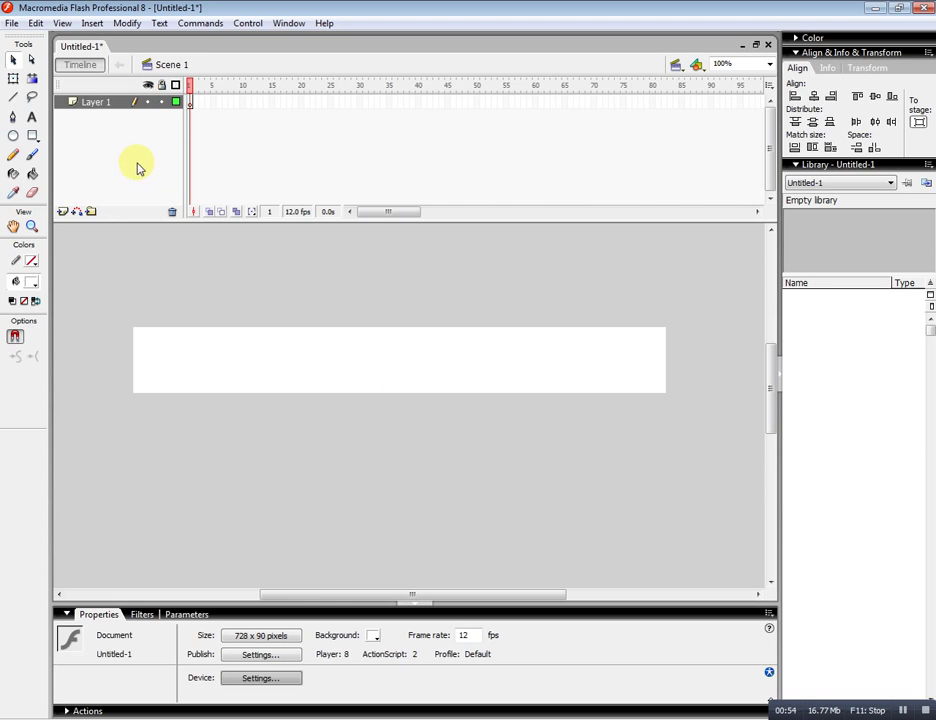
Draw a rectangle over the stage with a 3-point black stroke and no fill.
{"action": "left_click", "coordinate": [33, 137]}
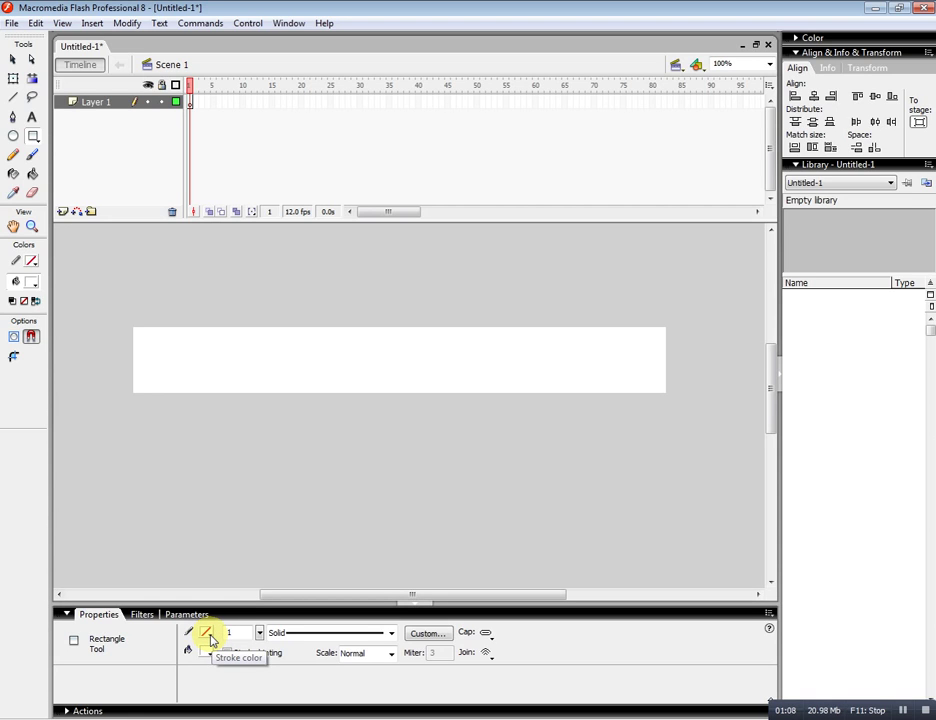
{"action": "left_click", "coordinate": [210, 637]}
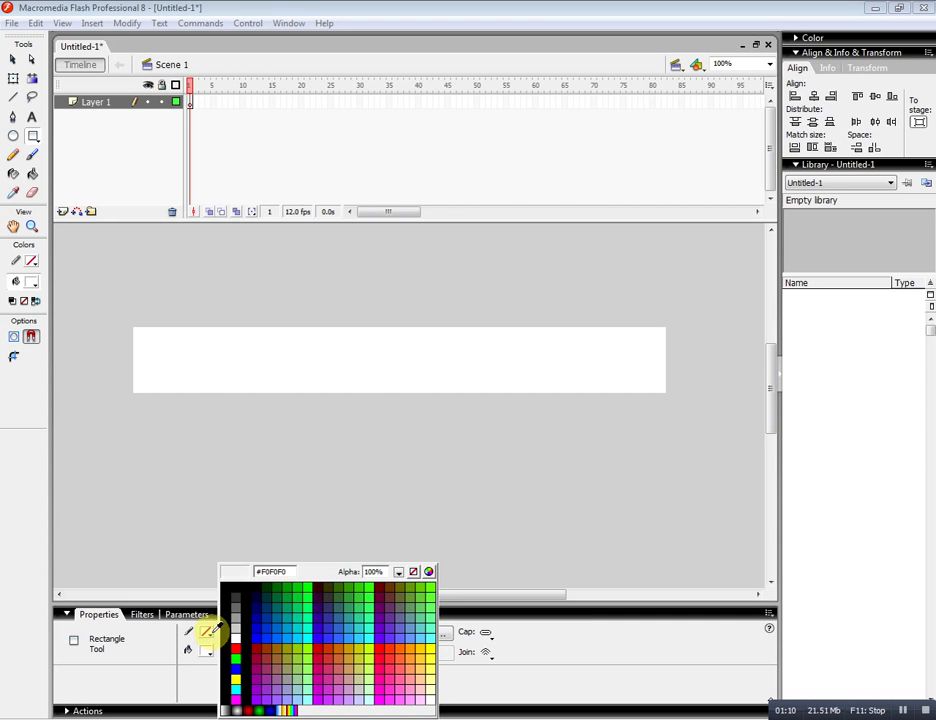
{"action": "left_click", "coordinate": [238, 583]}
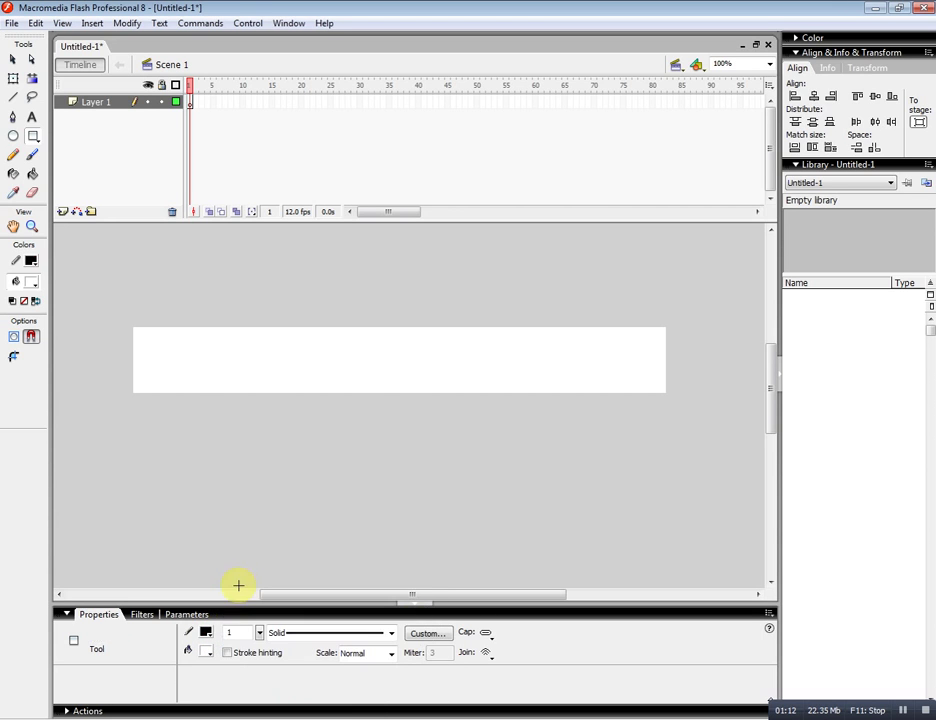
{"action": "left_click", "coordinate": [210, 654]}
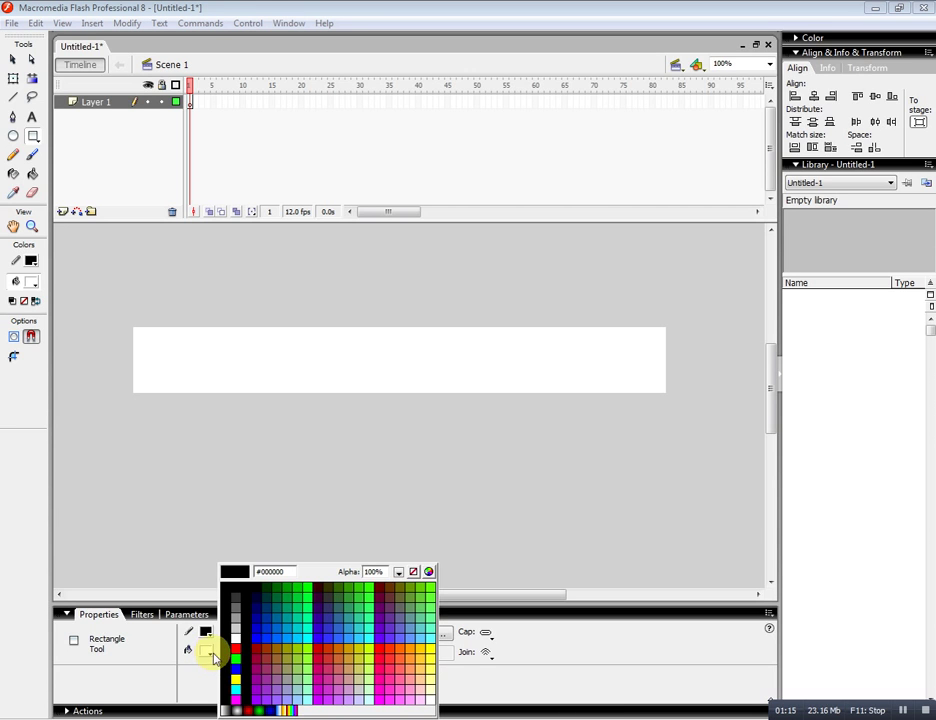
{"action": "left_click", "coordinate": [413, 576]}
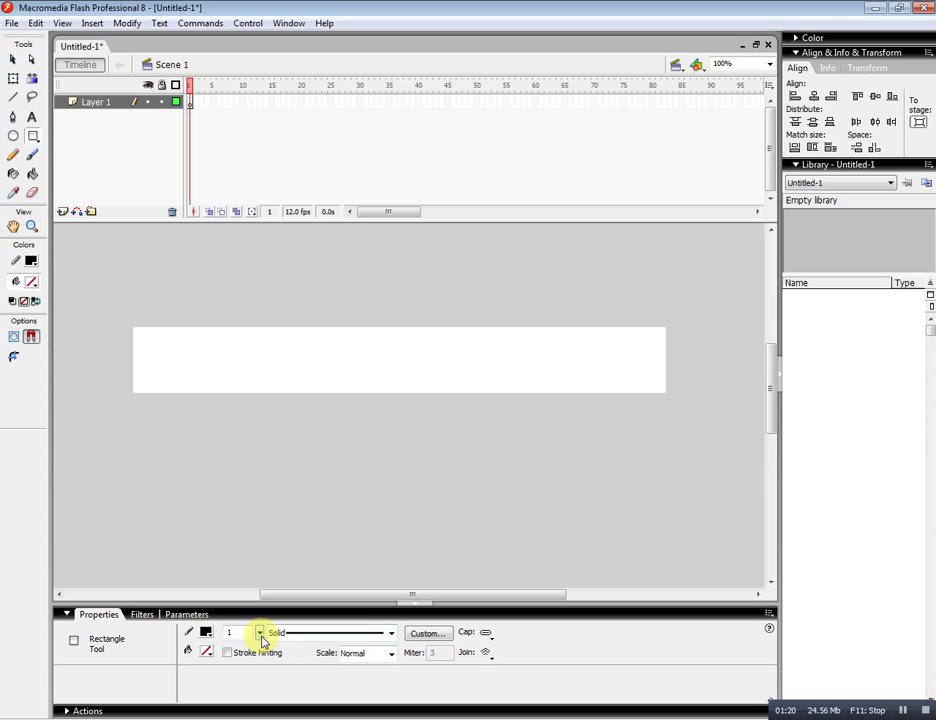
{"action": "left_click_drag", "start_coordinate": [262, 640], "coordinate": [241, 638]}
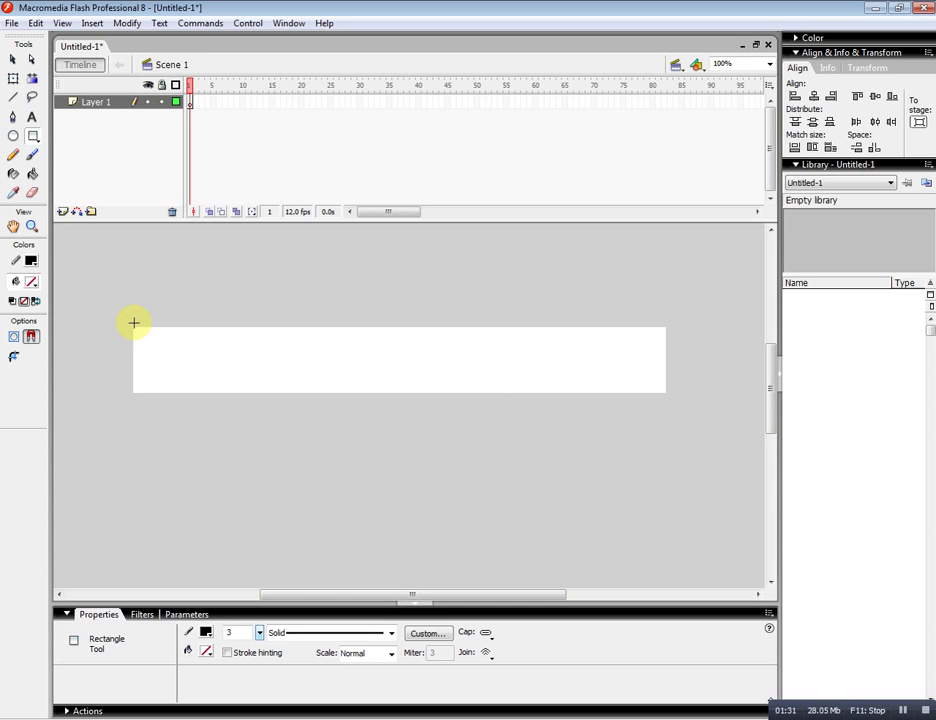
{"action": "mouse_move", "coordinate": [134, 323]}
{"action": "left_mouse_down"}
{"action": "mouse_move", "coordinate": [547, 389]}
{"action": "mouse_move", "coordinate": [689, 398]}
{"action": "left_mouse_up"}
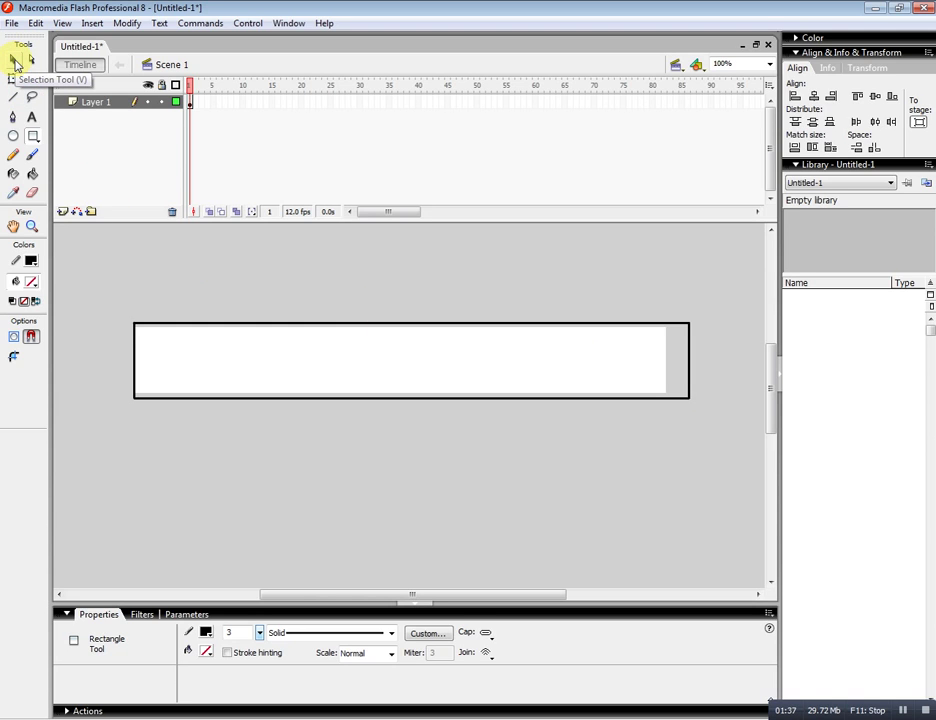
Size the outline rectangle to W 728, H 90 and align it horizontally and vertically to the stage.
{"action": "left_click", "coordinate": [14, 61]}
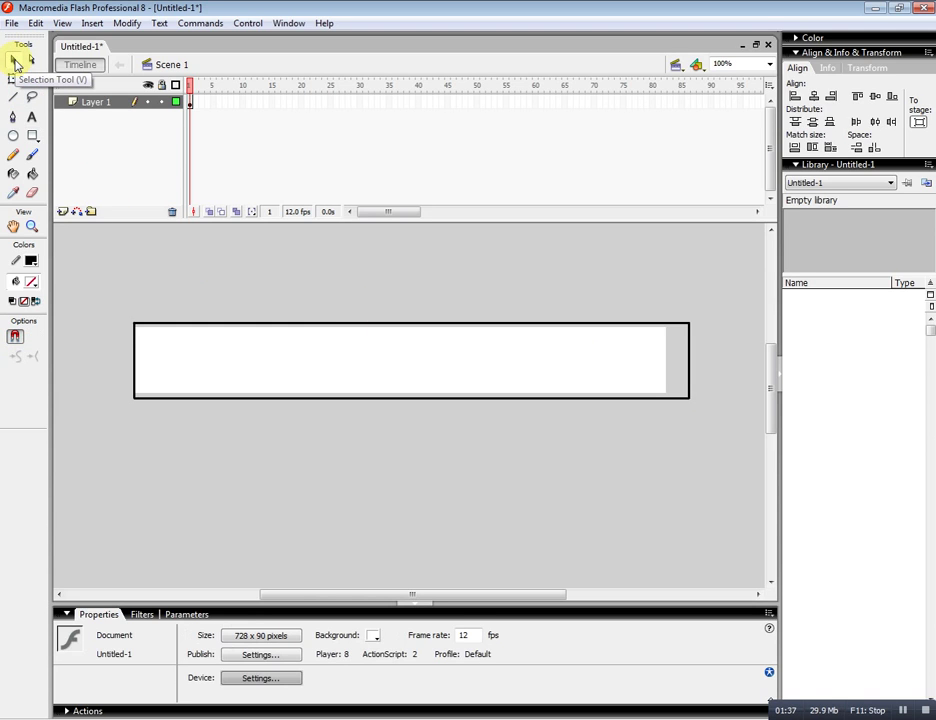
{"action": "double_click", "coordinate": [369, 324]}
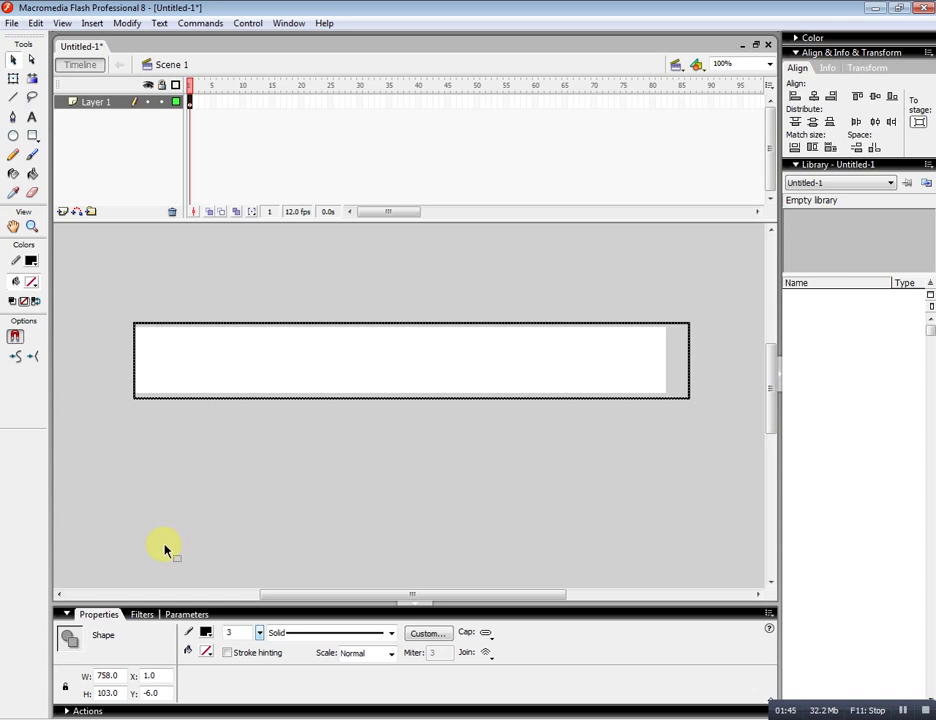
{"action": "double_click", "coordinate": [121, 677]}
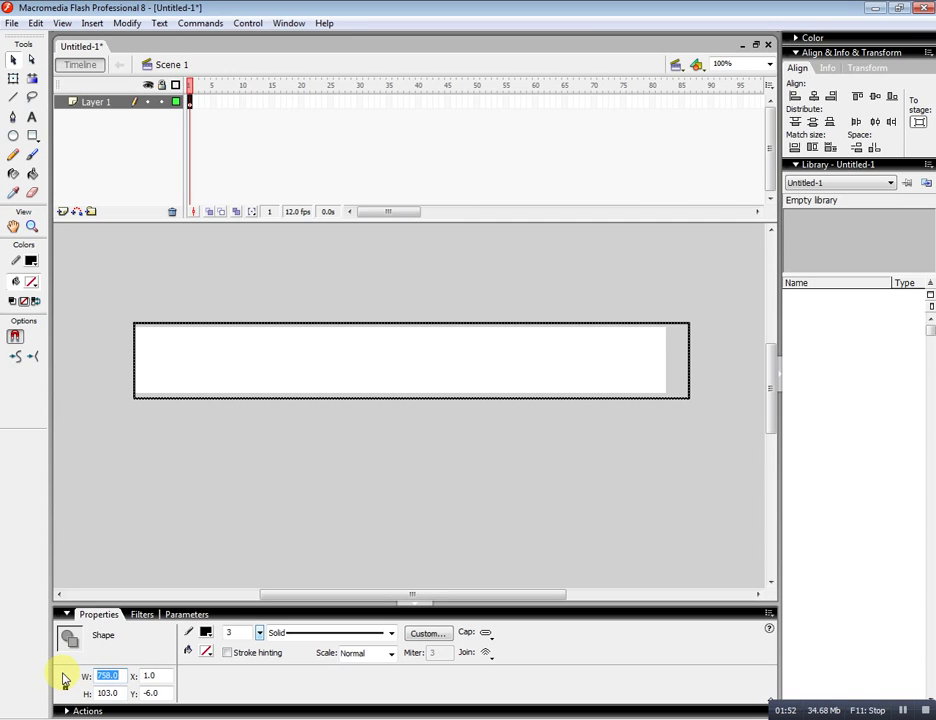
{"action": "type", "text": "728"}
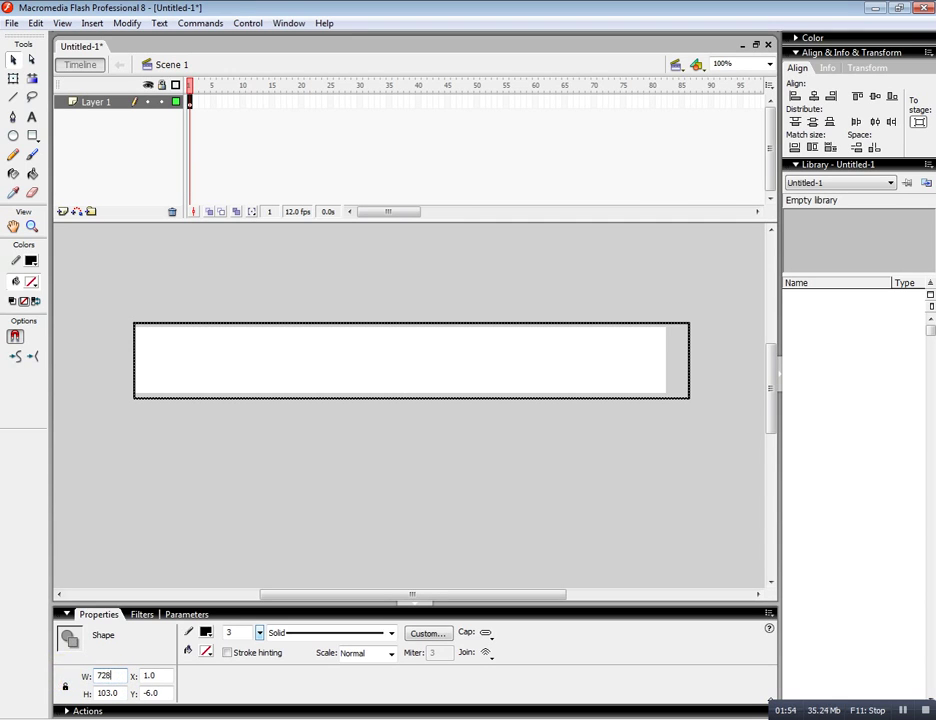
{"action": "double_click", "coordinate": [121, 693]}
{"action": "type", "text": "90"}
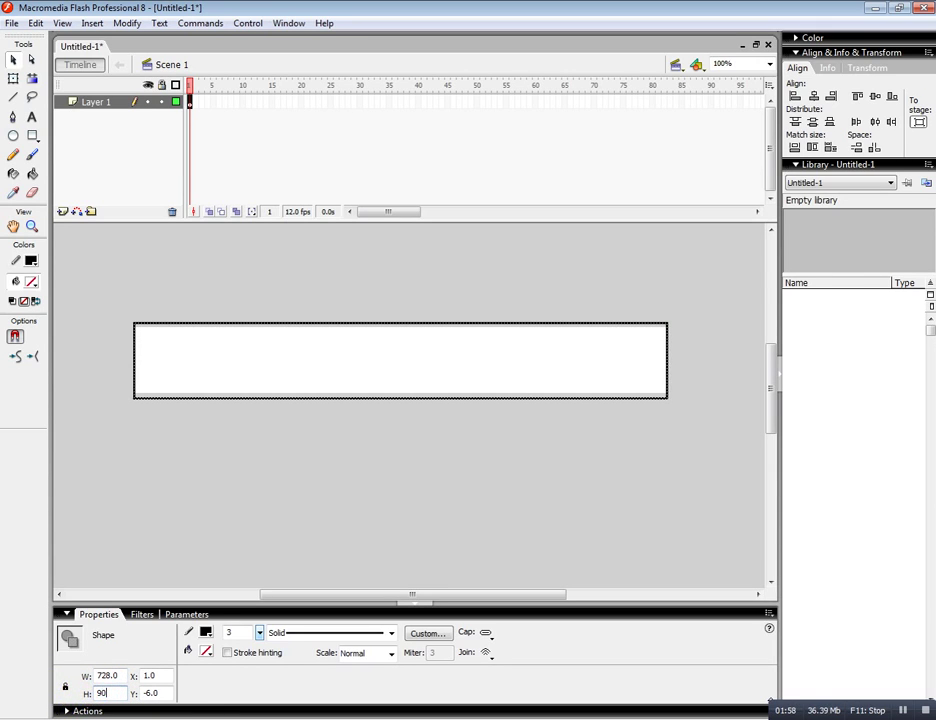
{"action": "key", "text": "Return"}
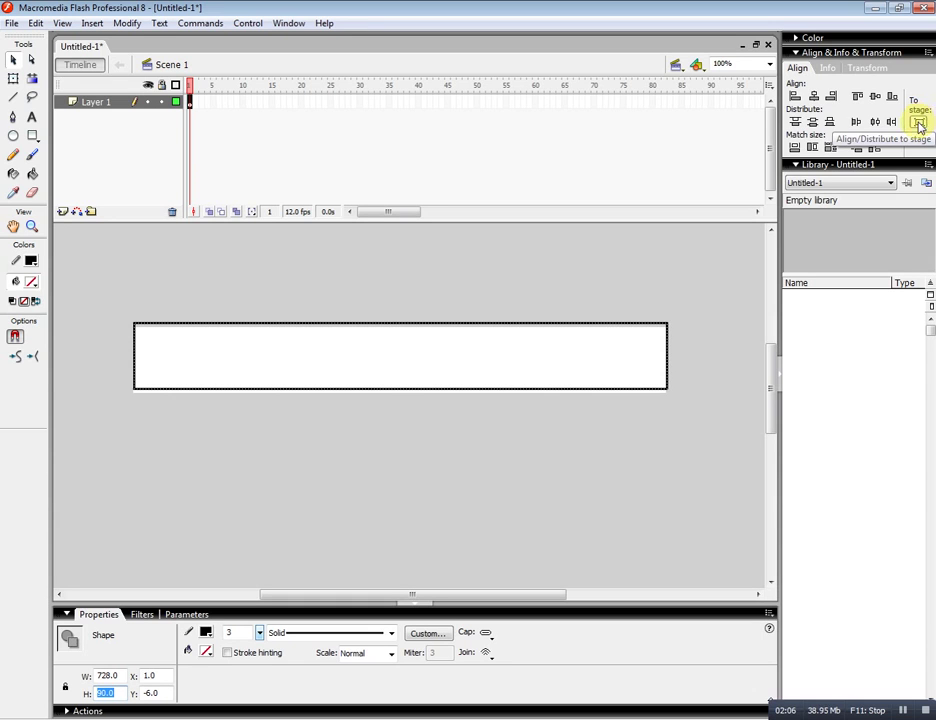
{"action": "left_click", "coordinate": [816, 97]}
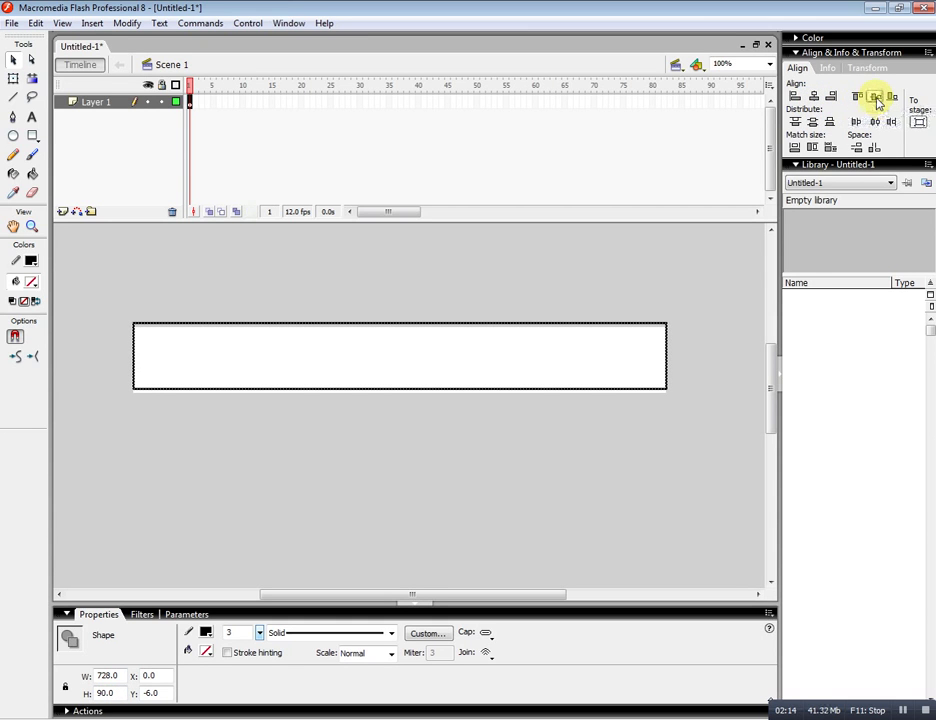
{"action": "left_click", "coordinate": [876, 98]}
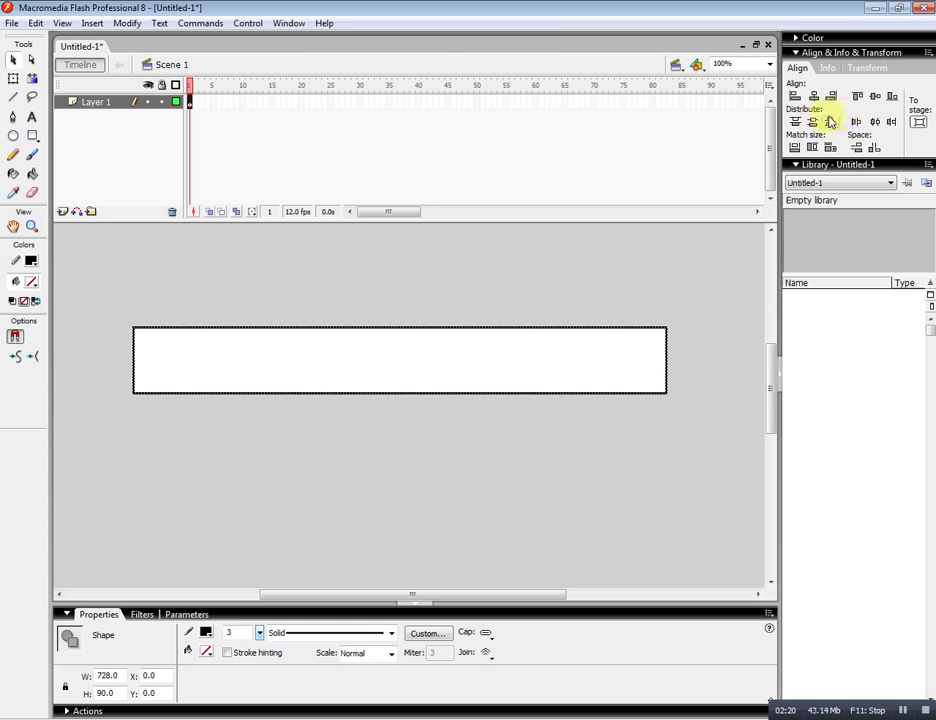
Rename Layer 1 in the timeline to 'rectangle'.
{"action": "left_click", "coordinate": [106, 103]}
{"action": "double_click", "coordinate": [106, 103]}
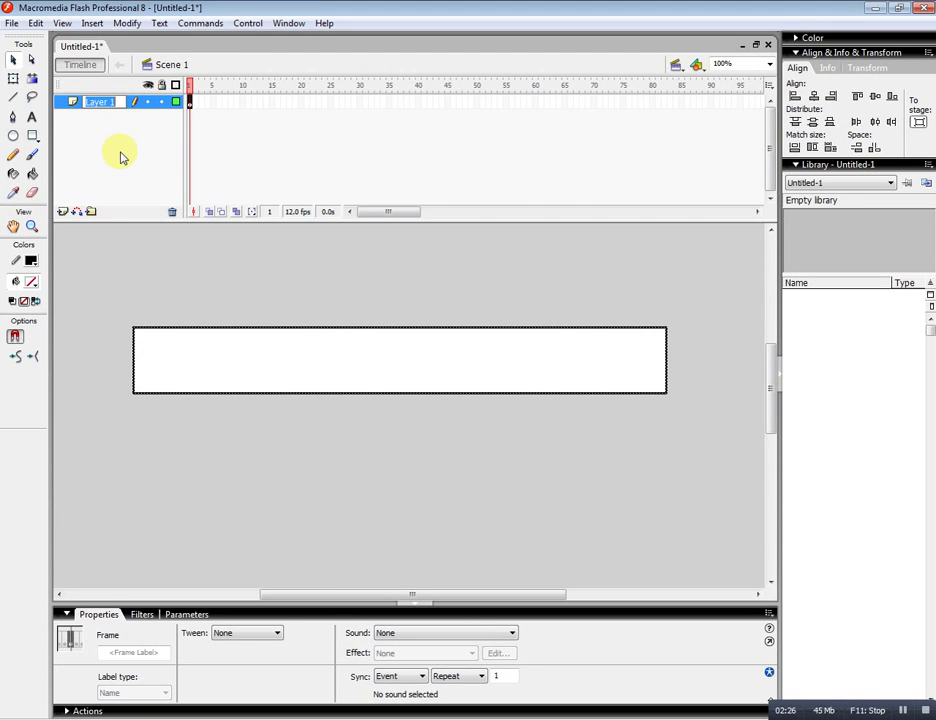
{"action": "type", "text": "rectangle"}
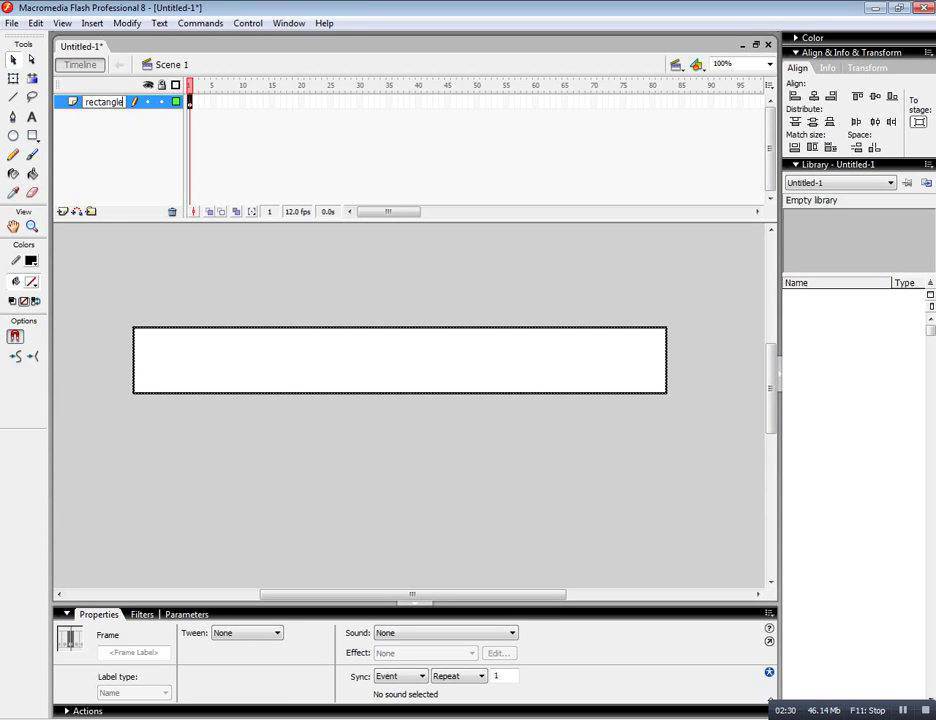
{"action": "left_click", "coordinate": [119, 156]}
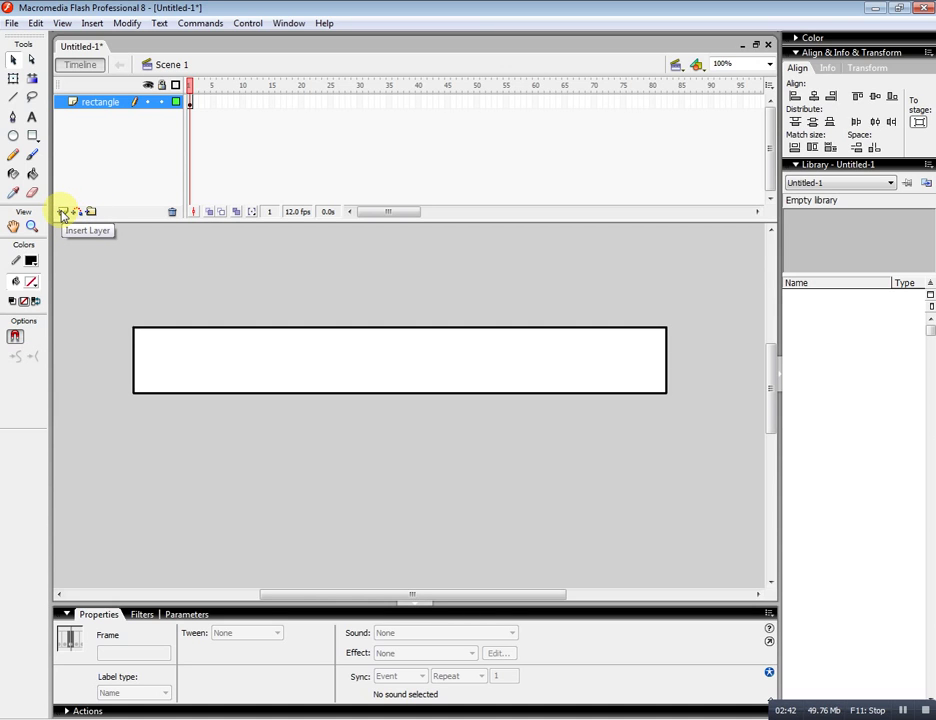
Insert a new layer named 'background' above the rectangle layer and select its first frame.
{"action": "left_click", "coordinate": [92, 24]}
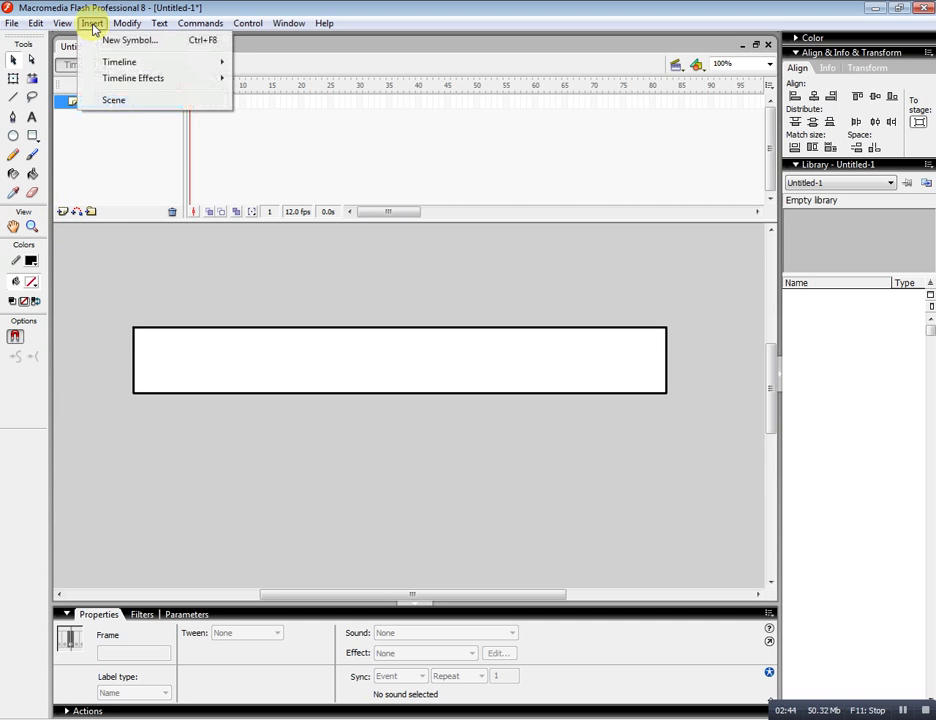
{"action": "mouse_move", "coordinate": [109, 61]}
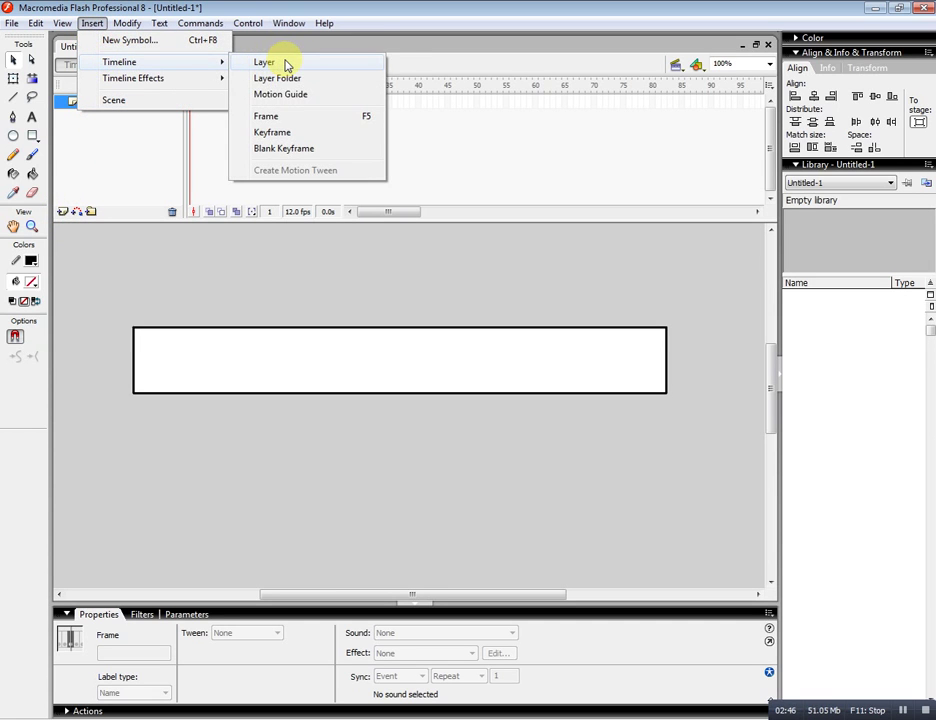
{"action": "left_click", "coordinate": [264, 62]}
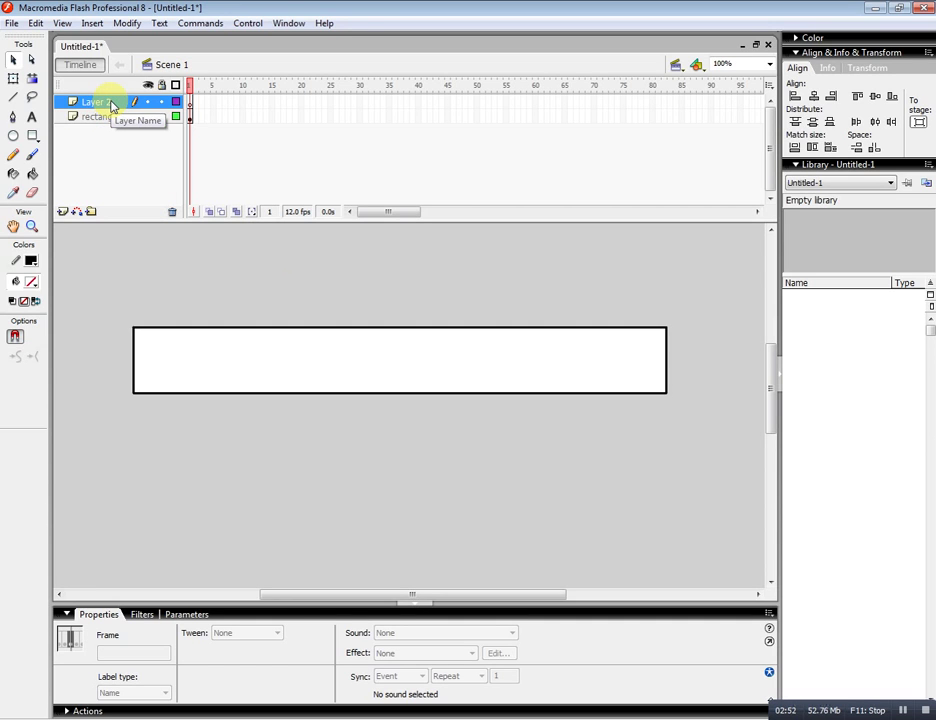
{"action": "double_click", "coordinate": [110, 103]}
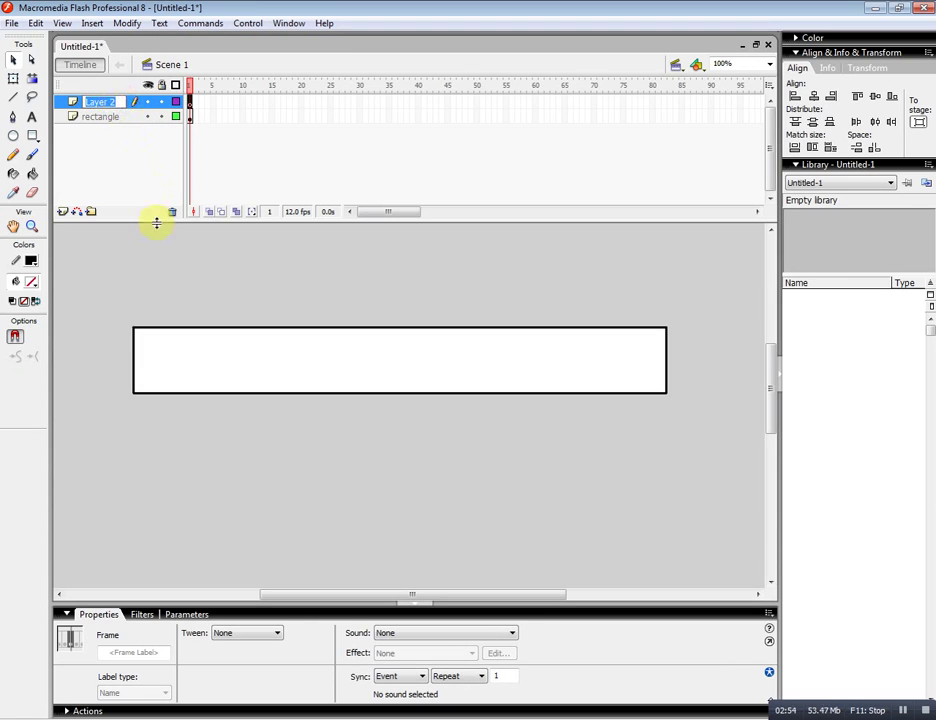
{"action": "type", "text": "bac"}
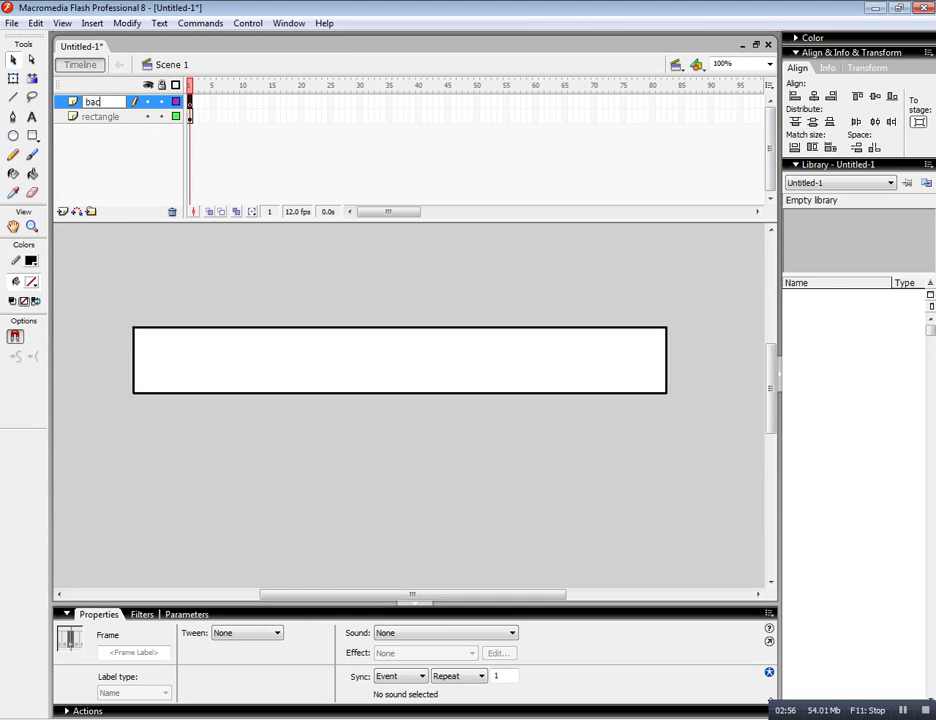
{"action": "type", "text": "kground"}
{"action": "left_click", "coordinate": [161, 247]}
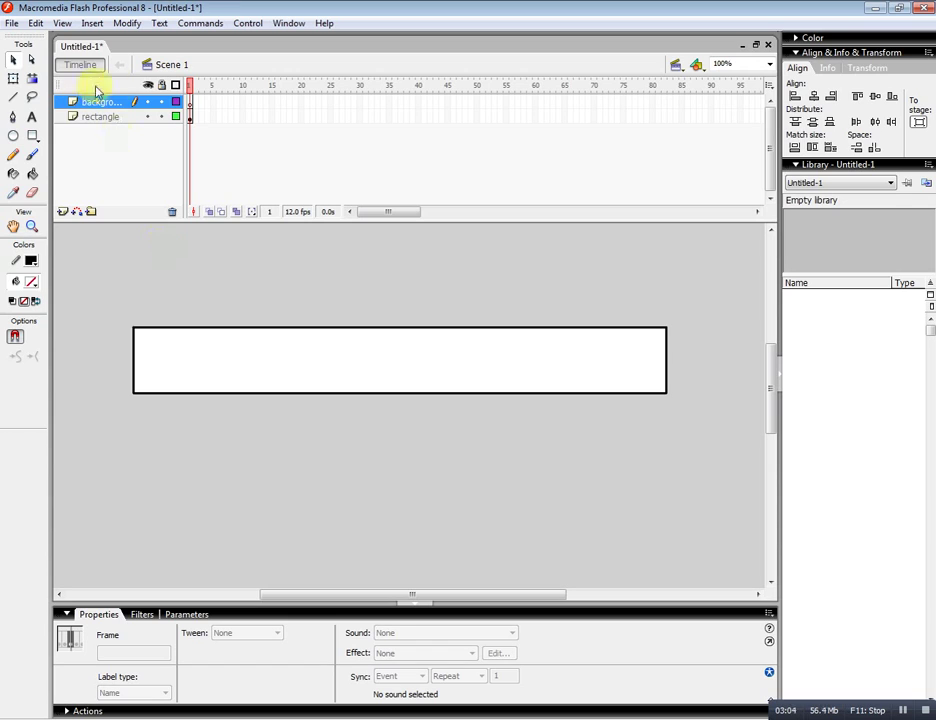
{"action": "left_click", "coordinate": [190, 104]}
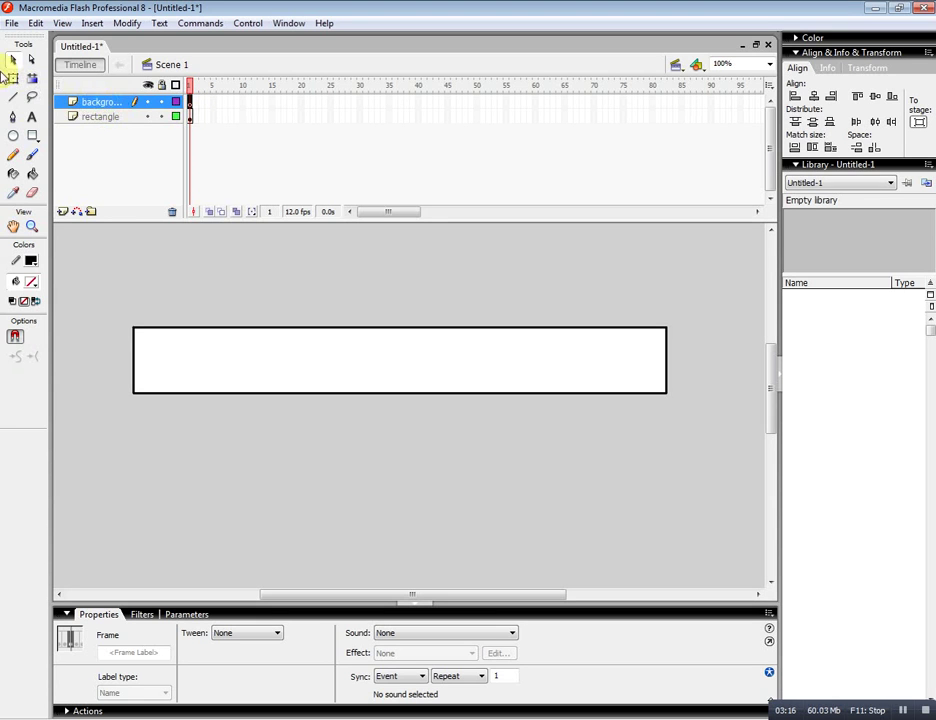
Import computer.jpg from the Desktop onto the stage.
{"action": "left_click", "coordinate": [8, 25]}
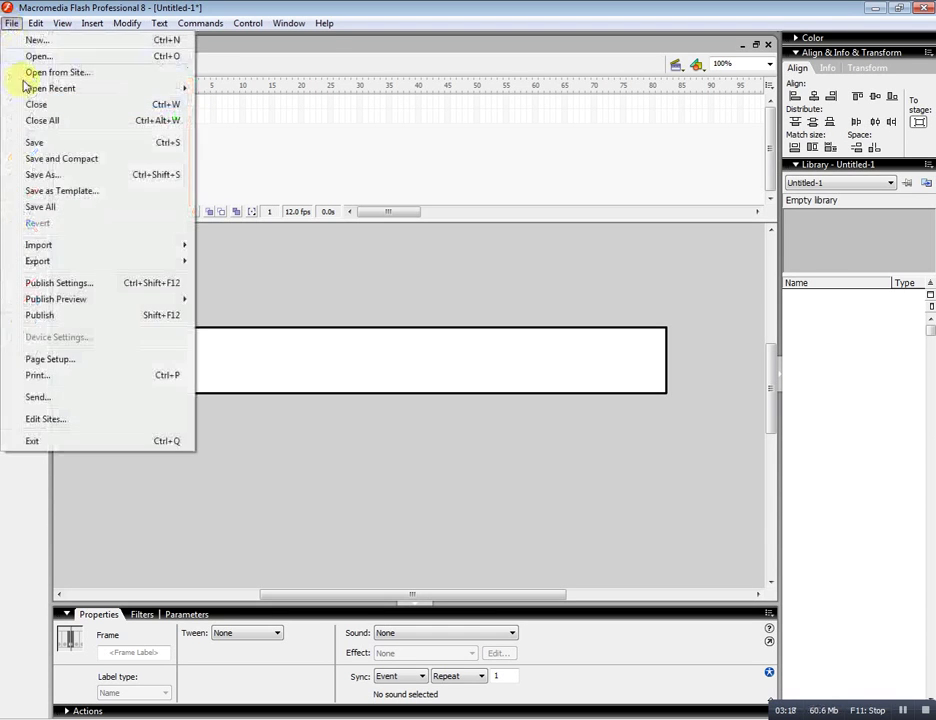
{"action": "mouse_move", "coordinate": [56, 250]}
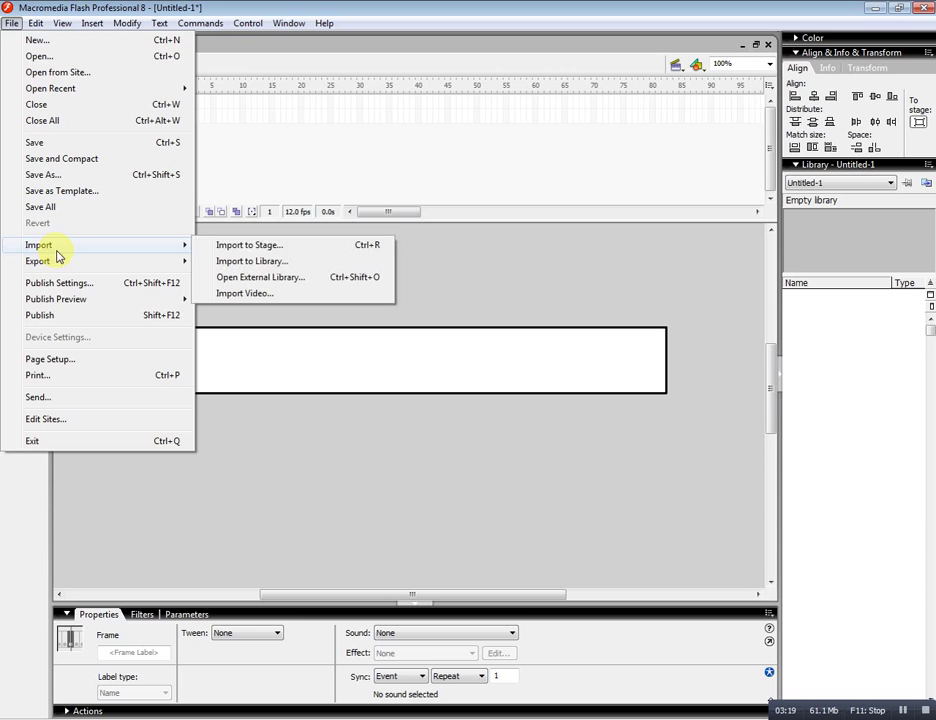
{"action": "left_click", "coordinate": [277, 251]}
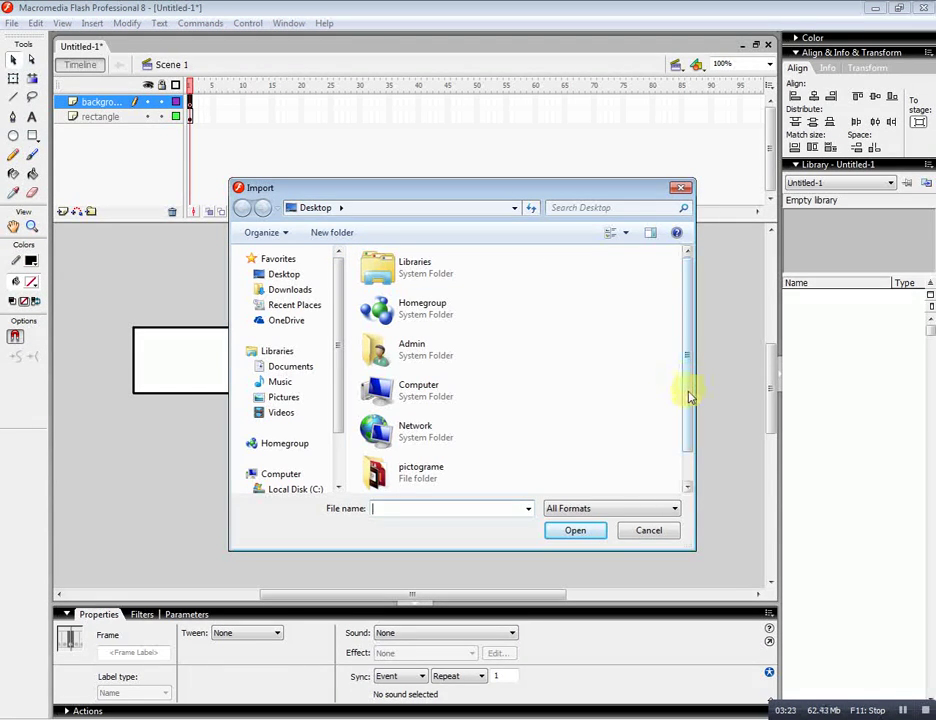
{"action": "left_click_drag", "start_coordinate": [690, 390], "coordinate": [649, 456]}
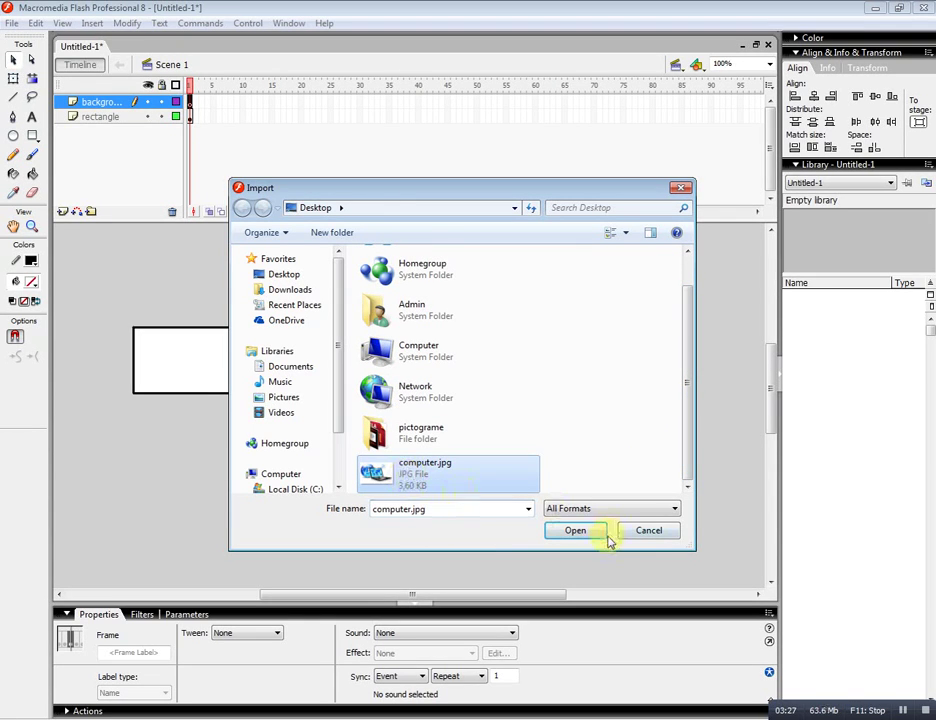
{"action": "left_click", "coordinate": [577, 531]}
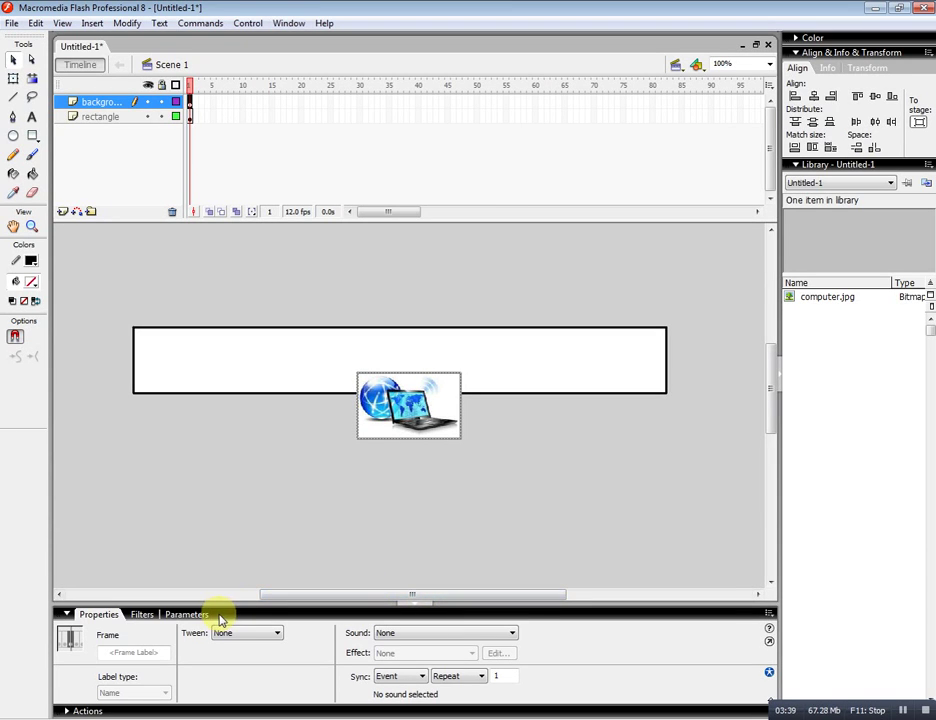
Make the computer picture 90 px tall and align it to the stage's vertical centre and left edge.
{"action": "left_click", "coordinate": [424, 414]}
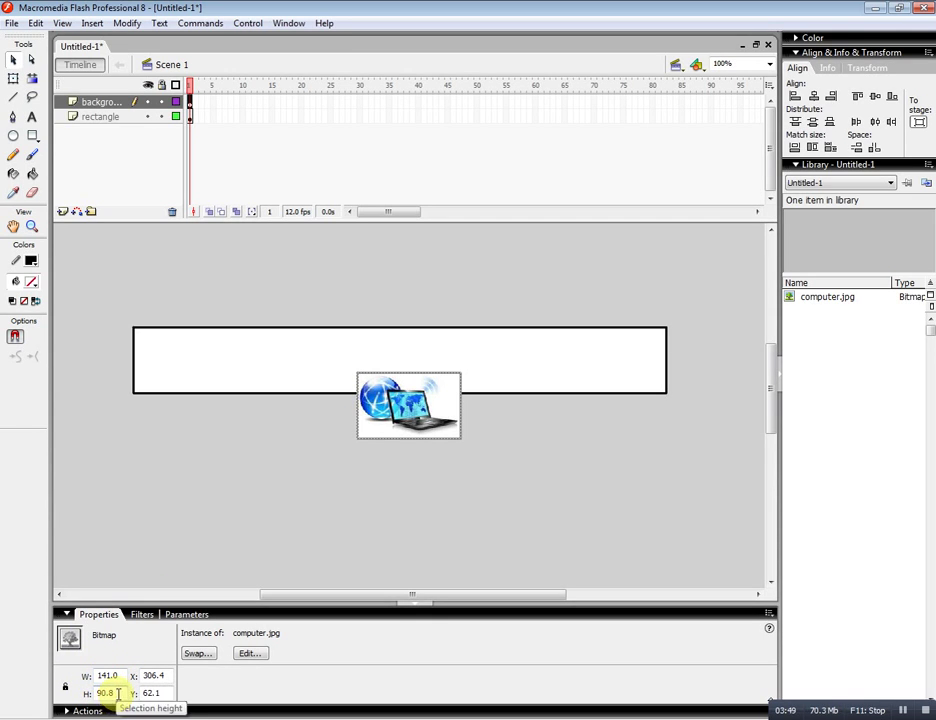
{"action": "left_click_drag", "start_coordinate": [117, 689], "coordinate": [88, 690]}
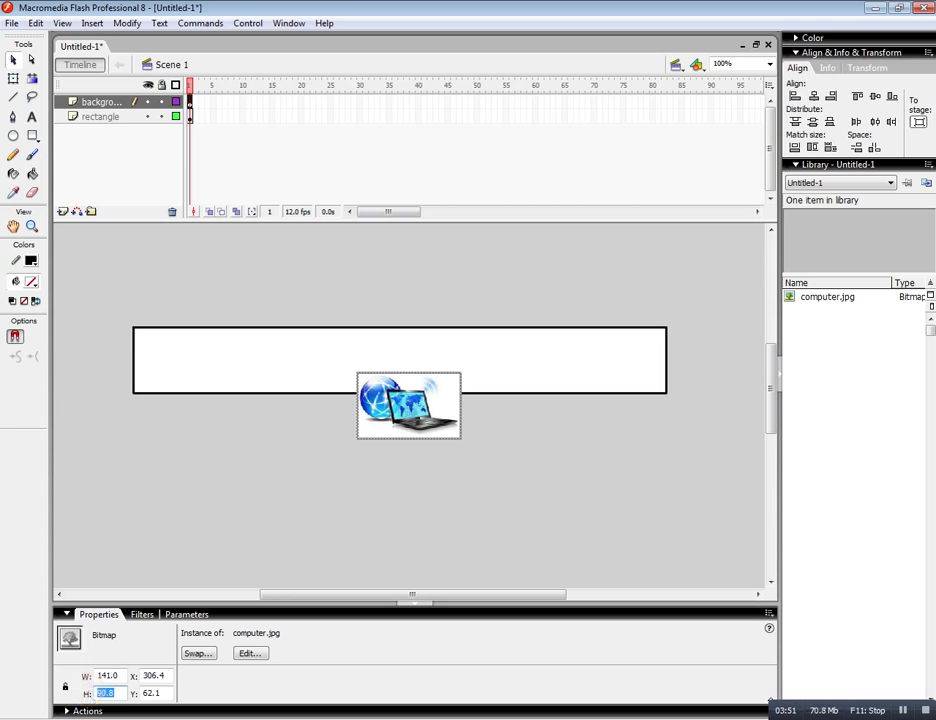
{"action": "type", "text": "90"}
{"action": "key", "text": "Return"}
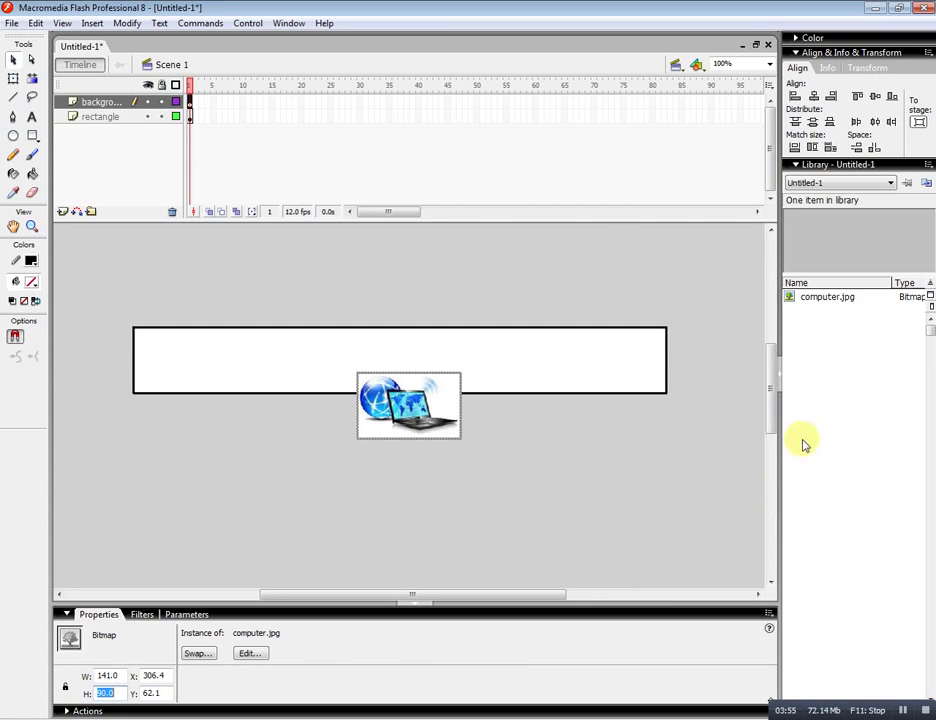
{"action": "left_click", "coordinate": [919, 121]}
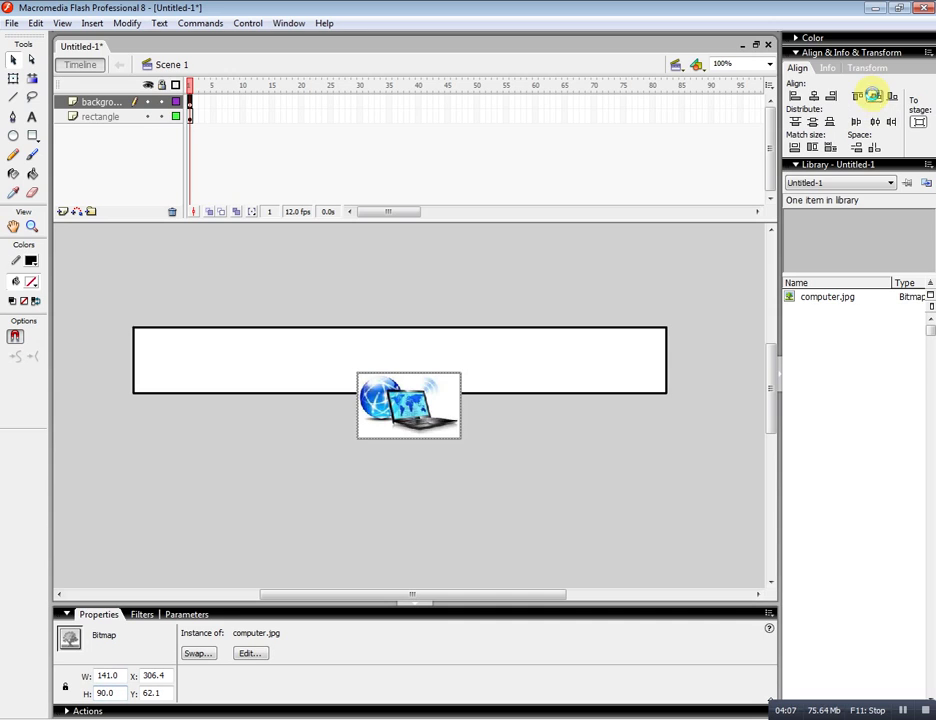
{"action": "left_click", "coordinate": [875, 97]}
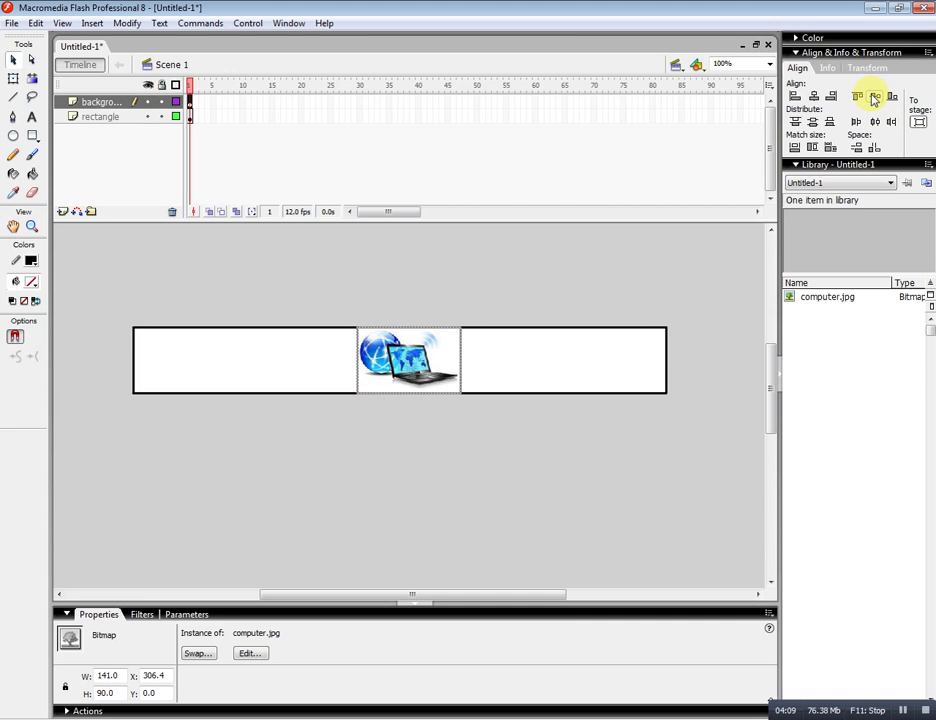
{"action": "left_click", "coordinate": [795, 97]}
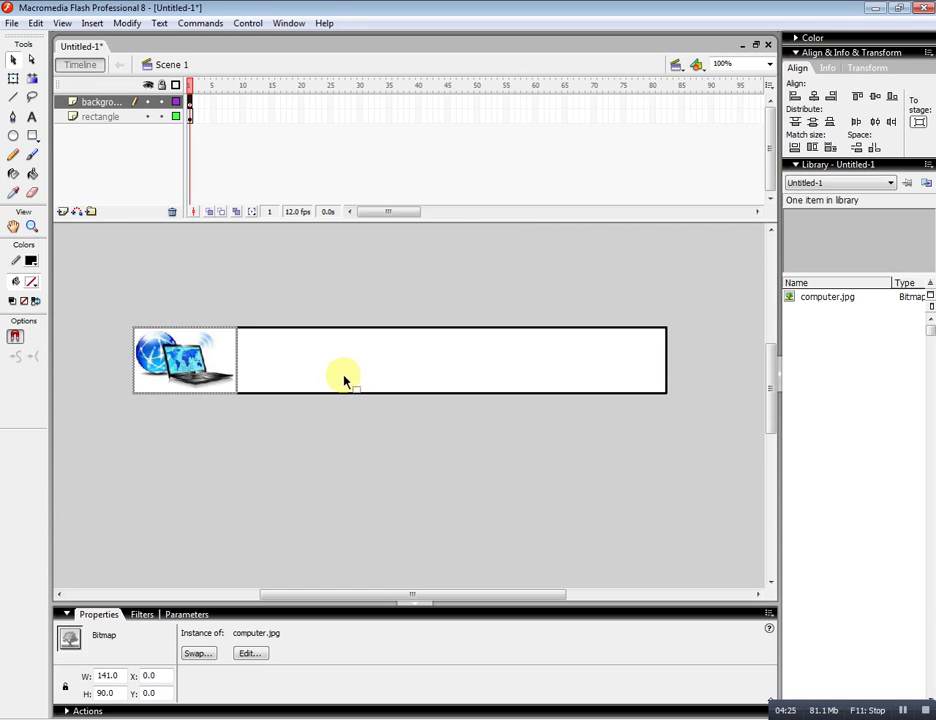
{"action": "left_click", "coordinate": [190, 101]}
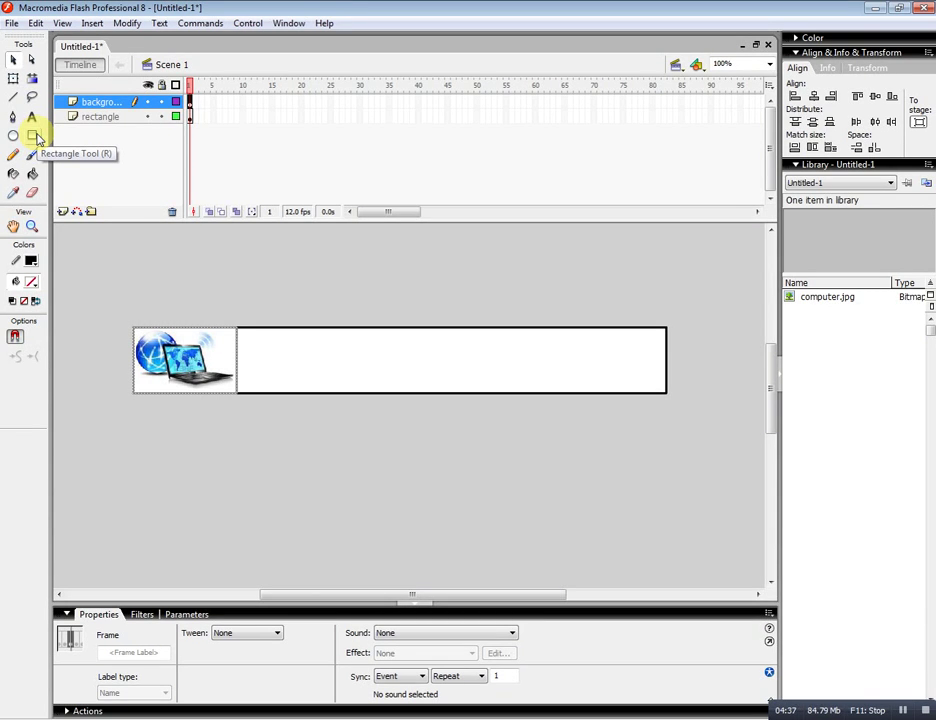
Draw a pure blue (#0000FF) rectangle with no outline over the banner's right side.
{"action": "left_click", "coordinate": [33, 136]}
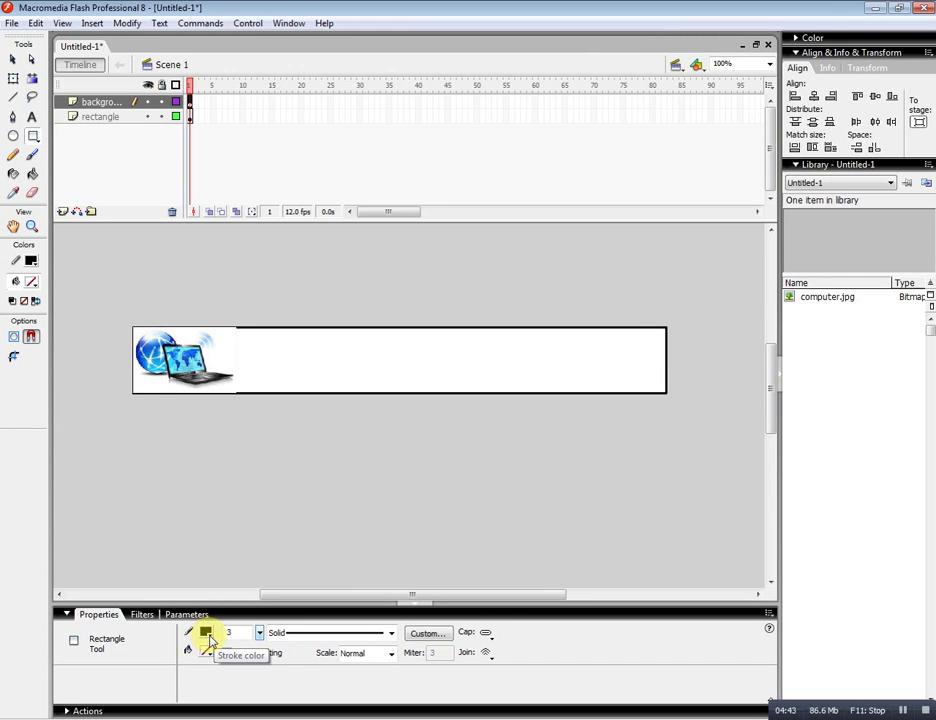
{"action": "left_click", "coordinate": [207, 652]}
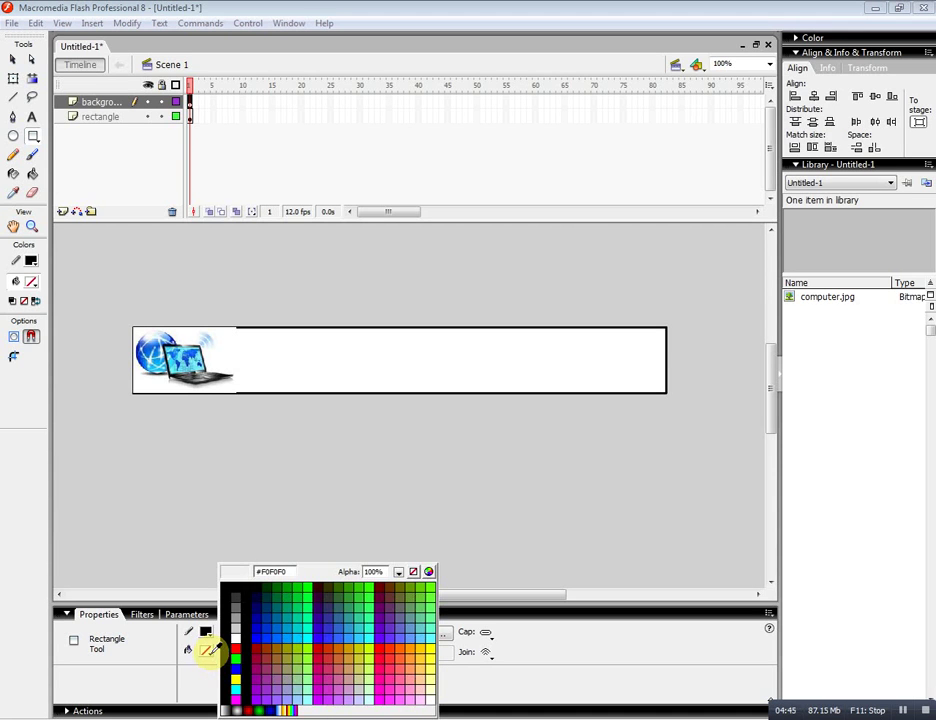
{"action": "left_click", "coordinate": [234, 664]}
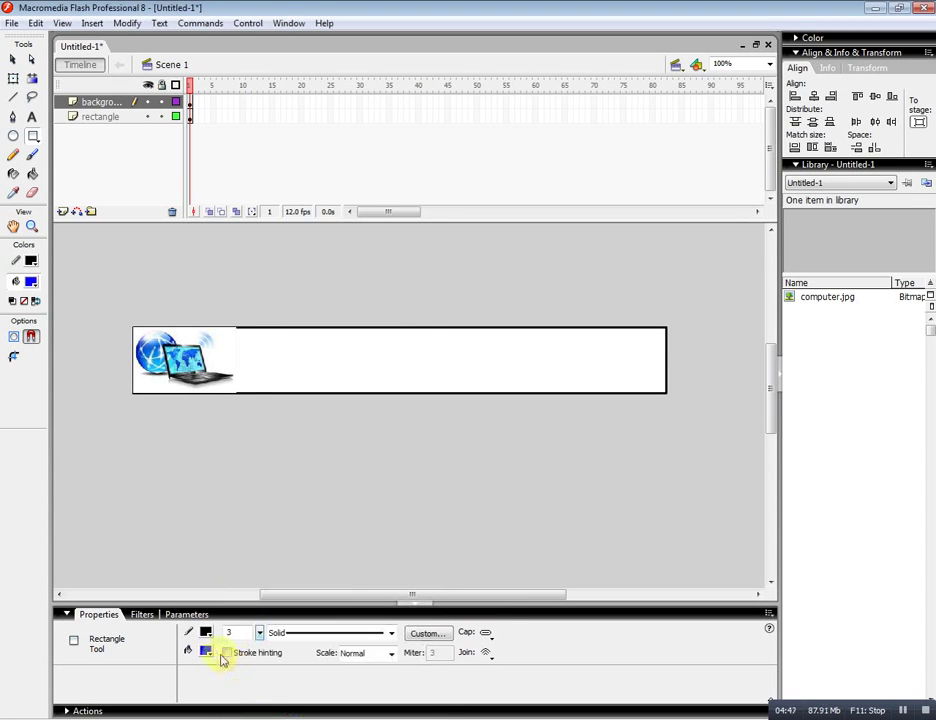
{"action": "left_click", "coordinate": [207, 634]}
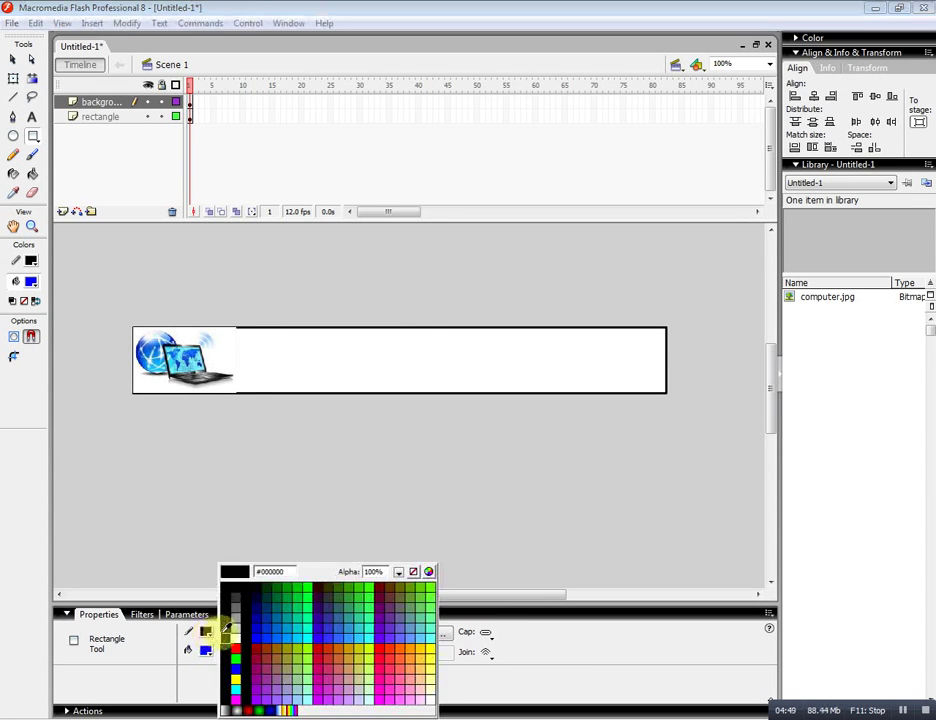
{"action": "left_click", "coordinate": [413, 571]}
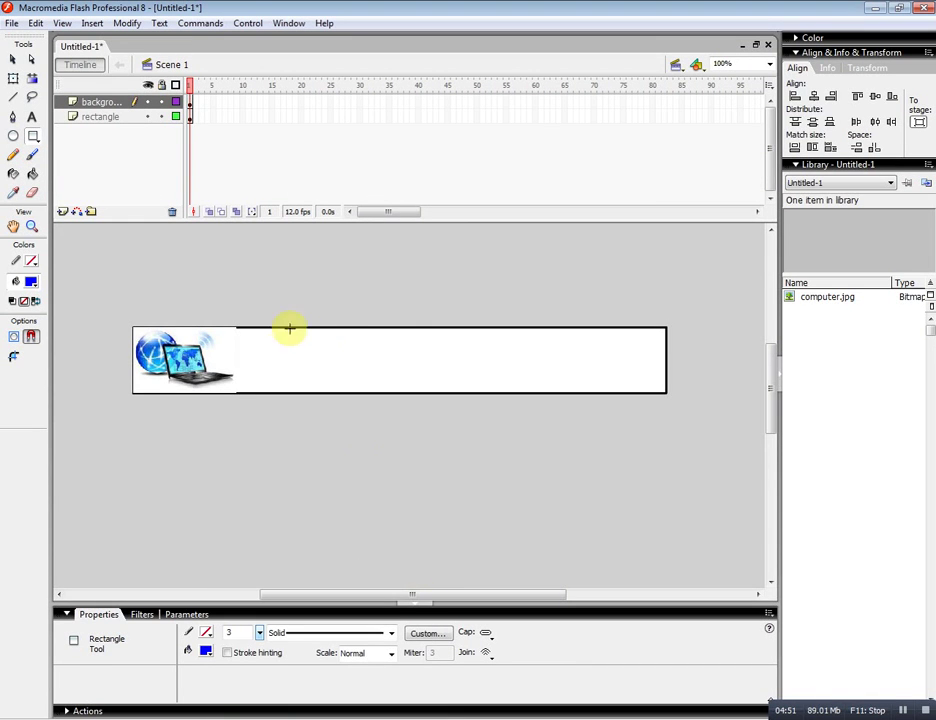
{"action": "left_click_drag", "start_coordinate": [276, 353], "coordinate": [663, 443]}
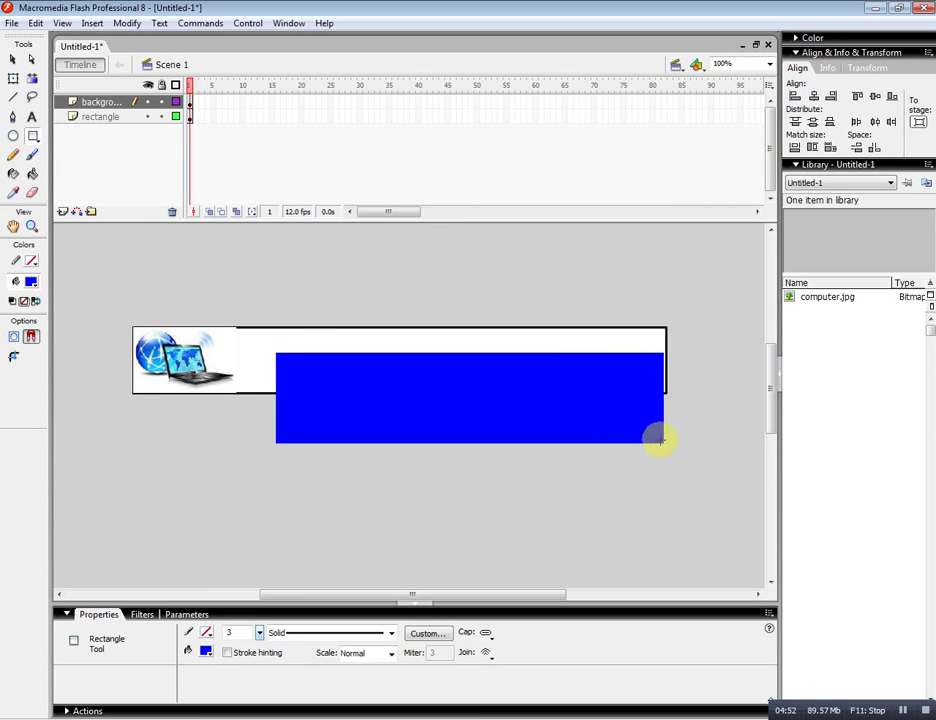
Set the blue rectangle to 500 × 90 and align it to the stage's vertical centre and right edge.
{"action": "left_click", "coordinate": [13, 60]}
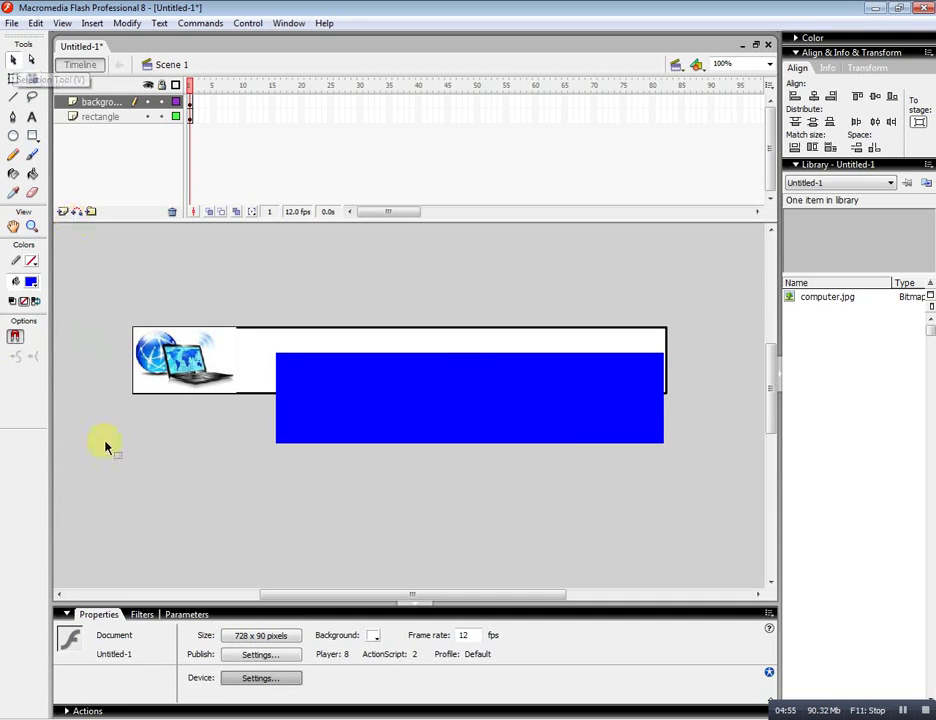
{"action": "left_click", "coordinate": [363, 433]}
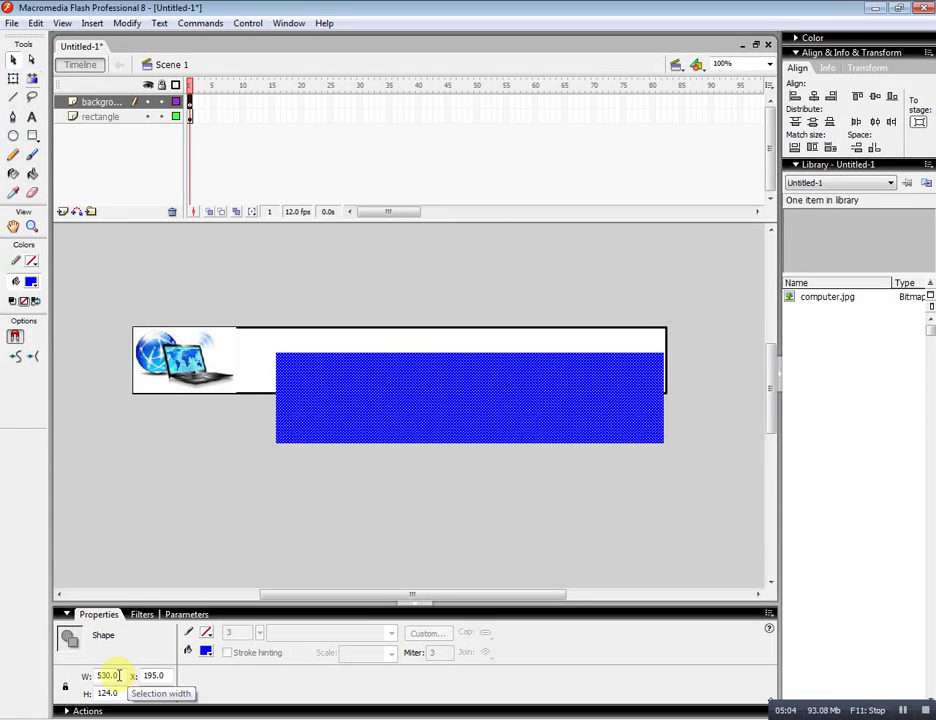
{"action": "left_click_drag", "start_coordinate": [112, 675], "coordinate": [77, 676]}
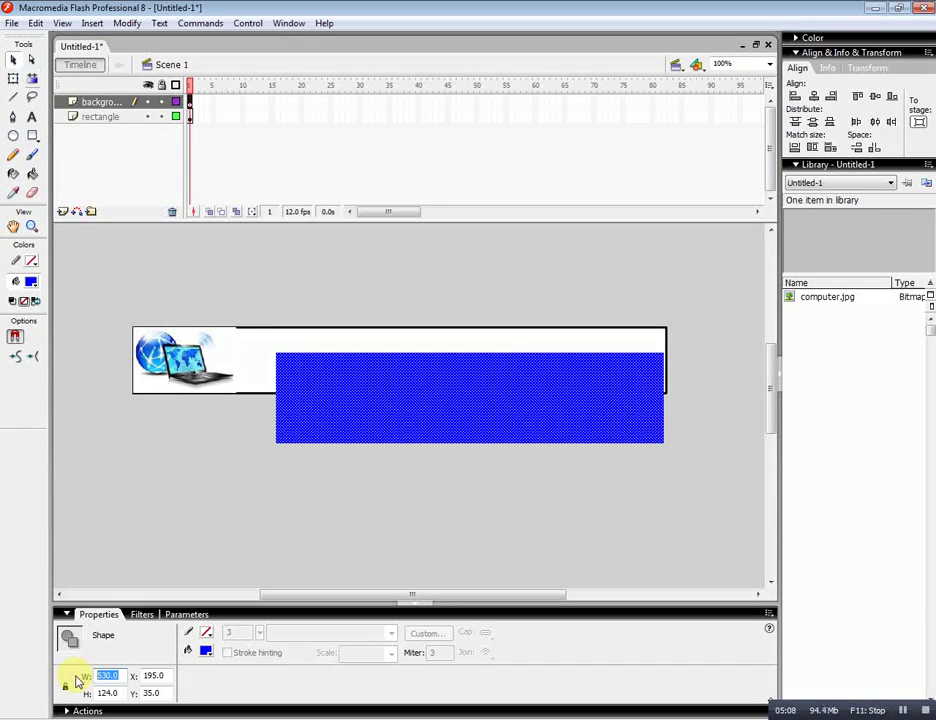
{"action": "type", "text": "50"}
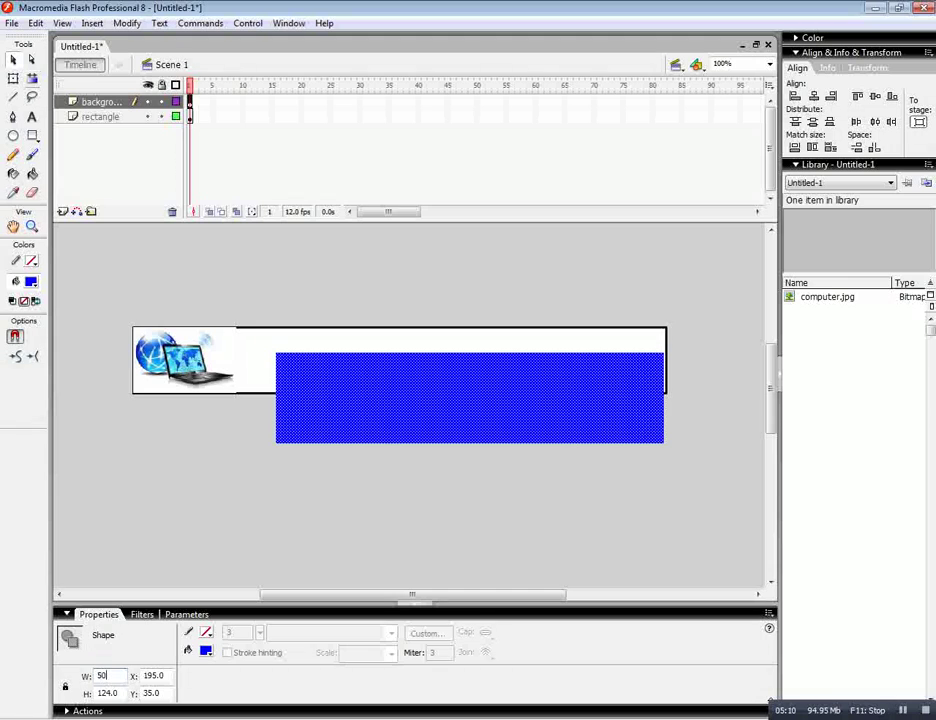
{"action": "type", "text": "0"}
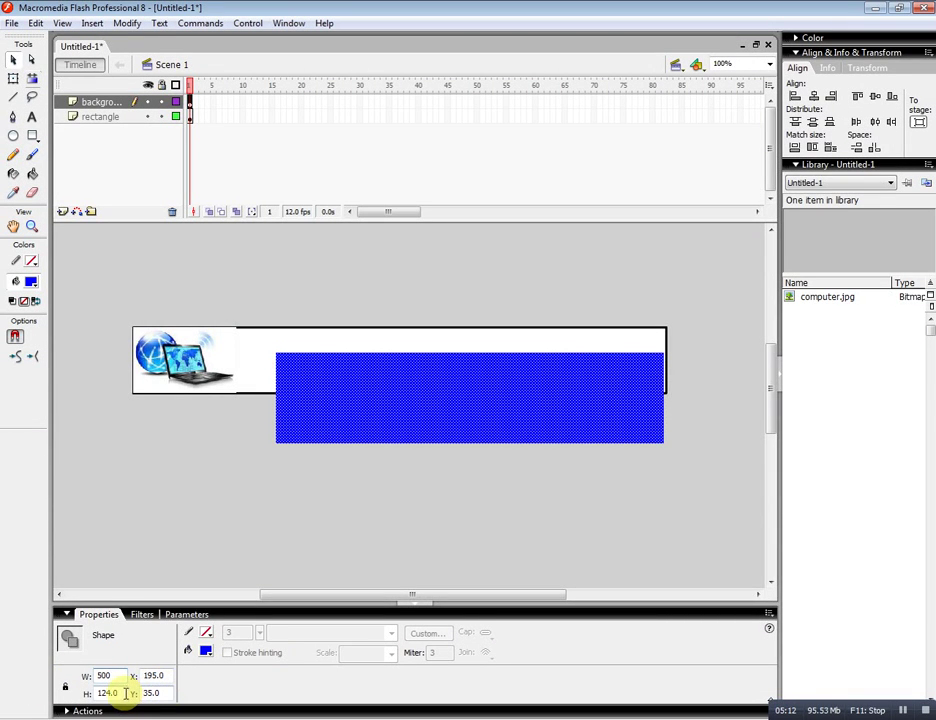
{"action": "left_click_drag", "start_coordinate": [130, 694], "coordinate": [85, 695]}
{"action": "type", "text": "90"}
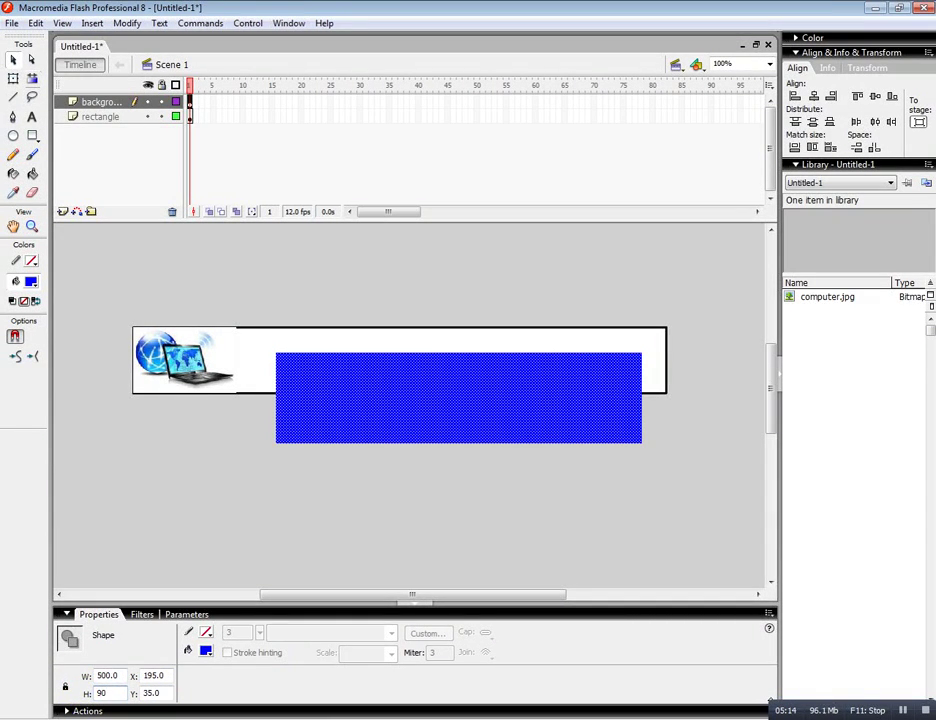
{"action": "key", "text": "Return"}
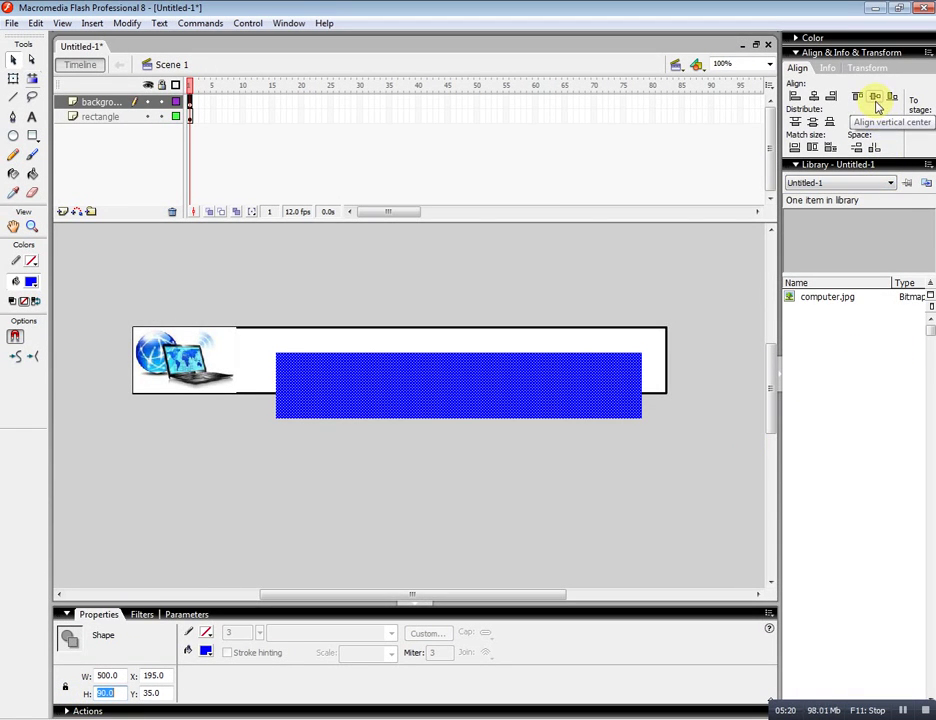
{"action": "left_click", "coordinate": [876, 100]}
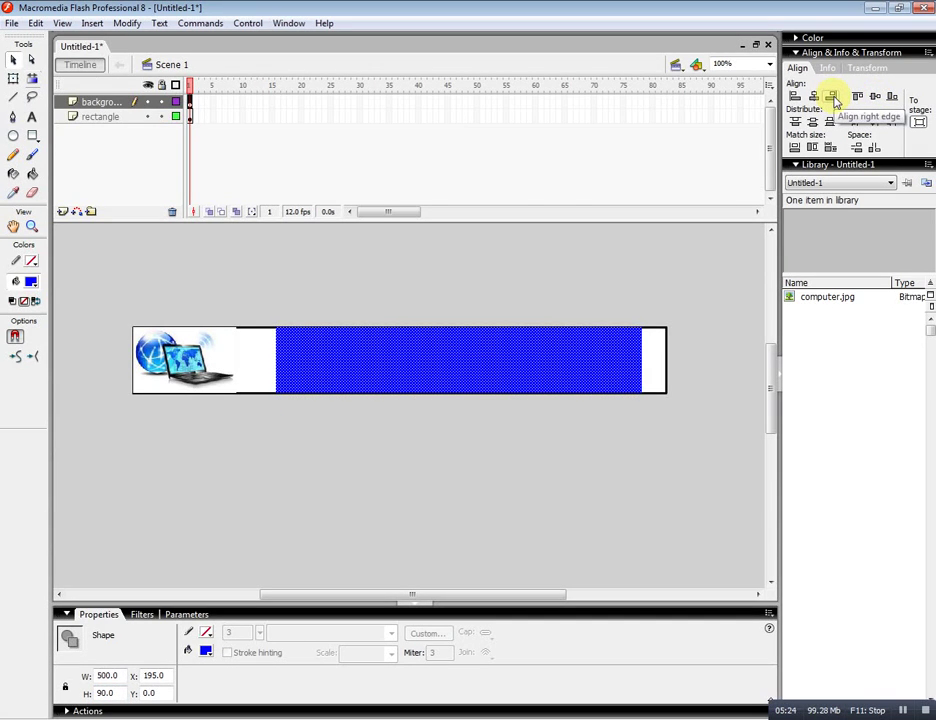
{"action": "left_click", "coordinate": [833, 97]}
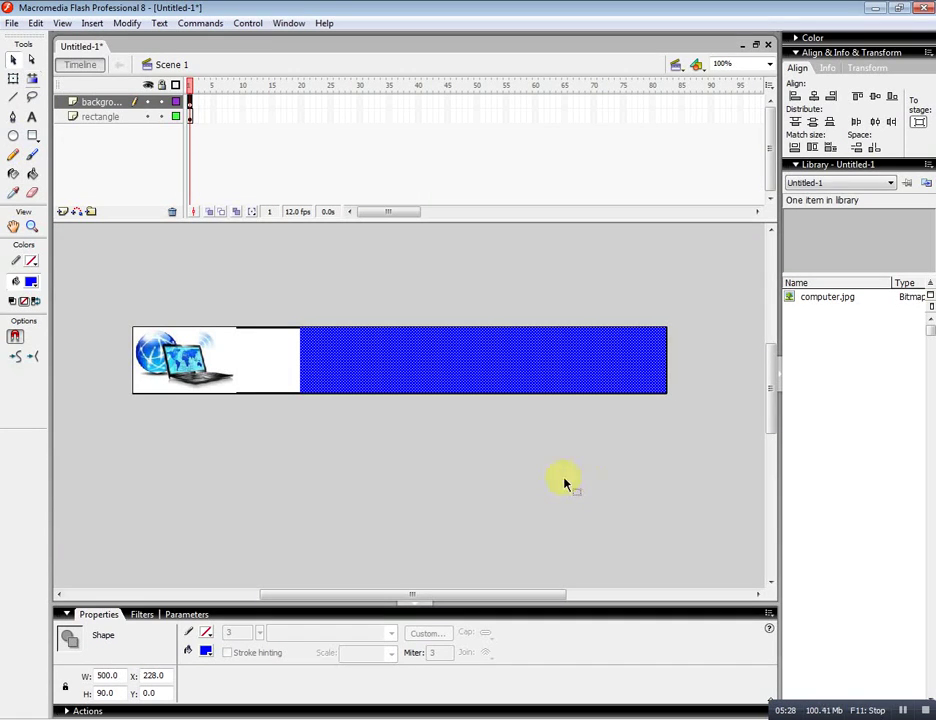
{"action": "left_click", "coordinate": [480, 483]}
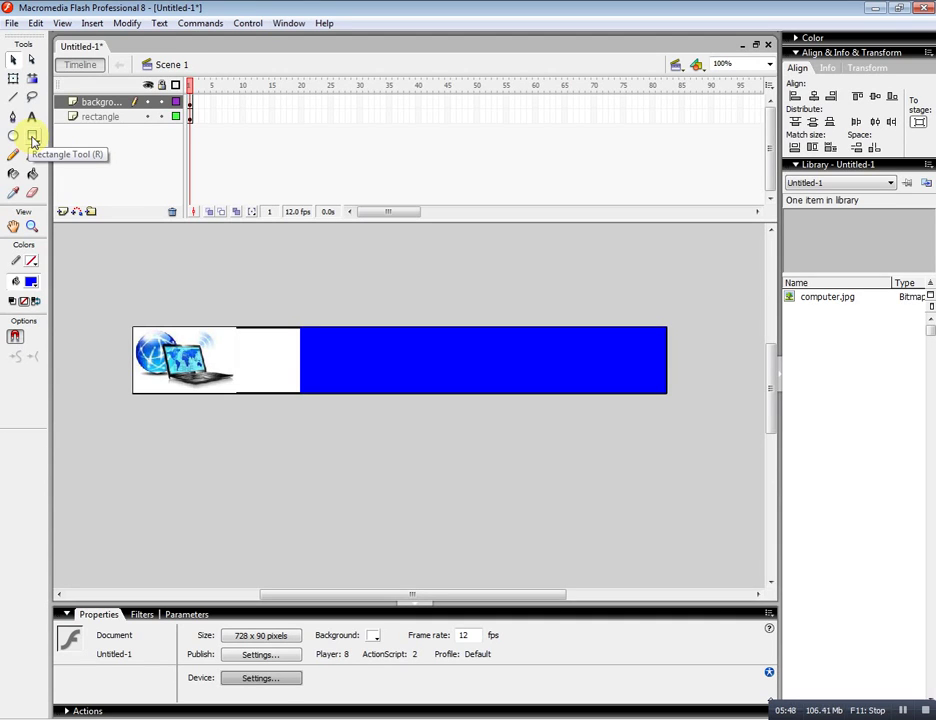
Switch to the PolyStar tool and set it to a polygon with 3 sides.
{"action": "left_click", "coordinate": [33, 140]}
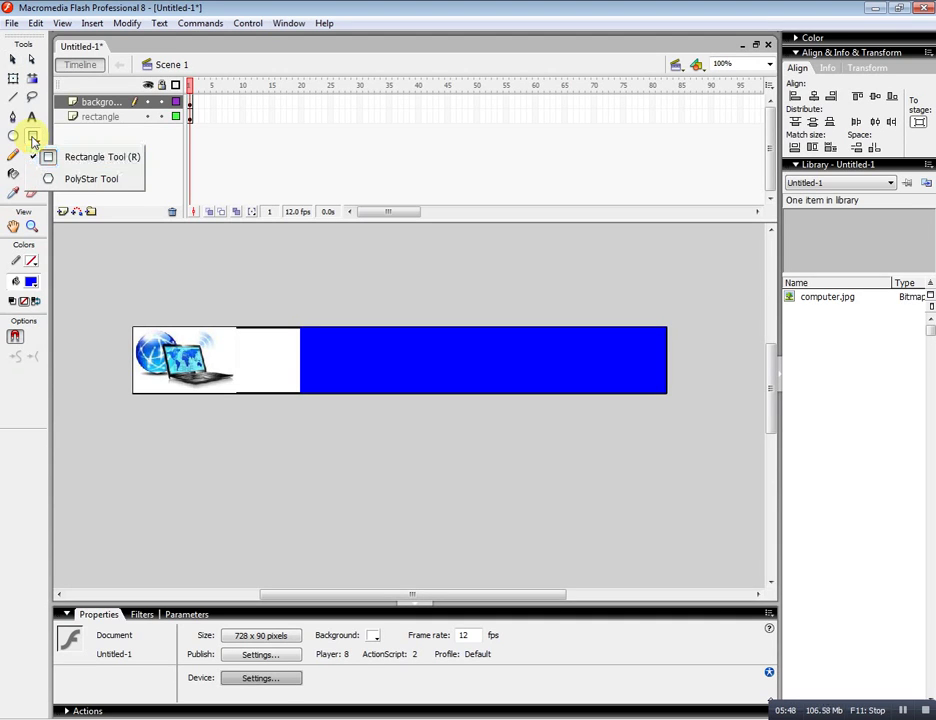
{"action": "left_click", "coordinate": [87, 183]}
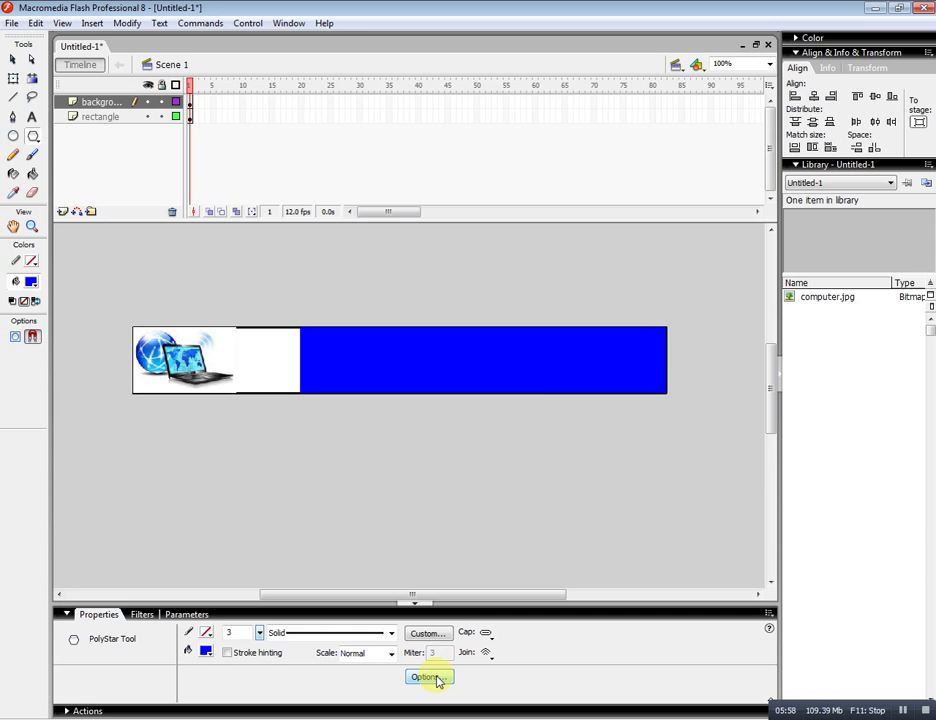
{"action": "left_click", "coordinate": [437, 681]}
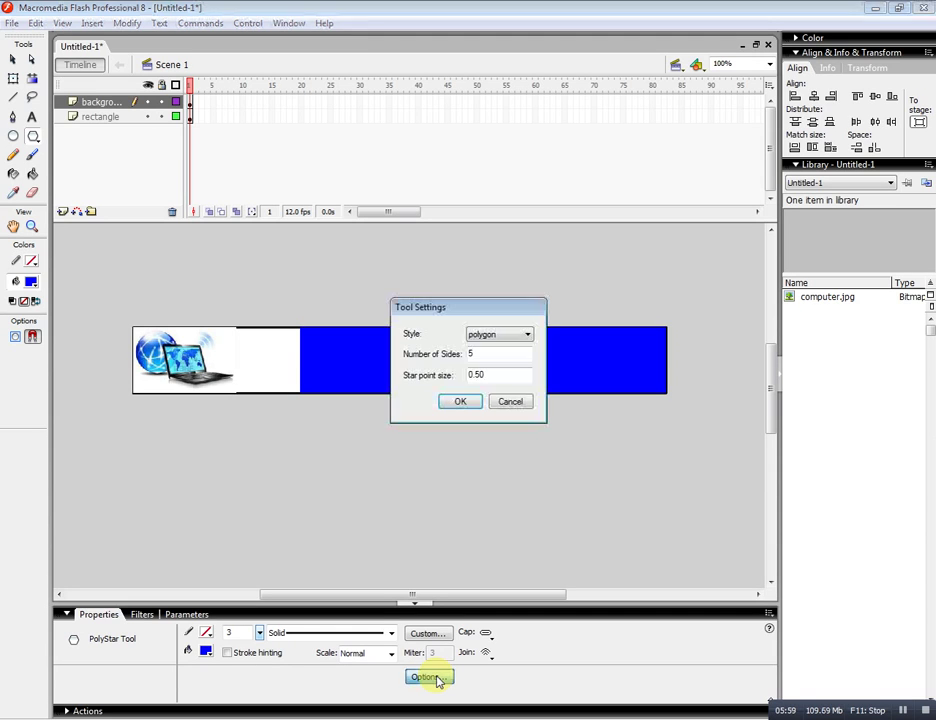
{"action": "left_click", "coordinate": [503, 335]}
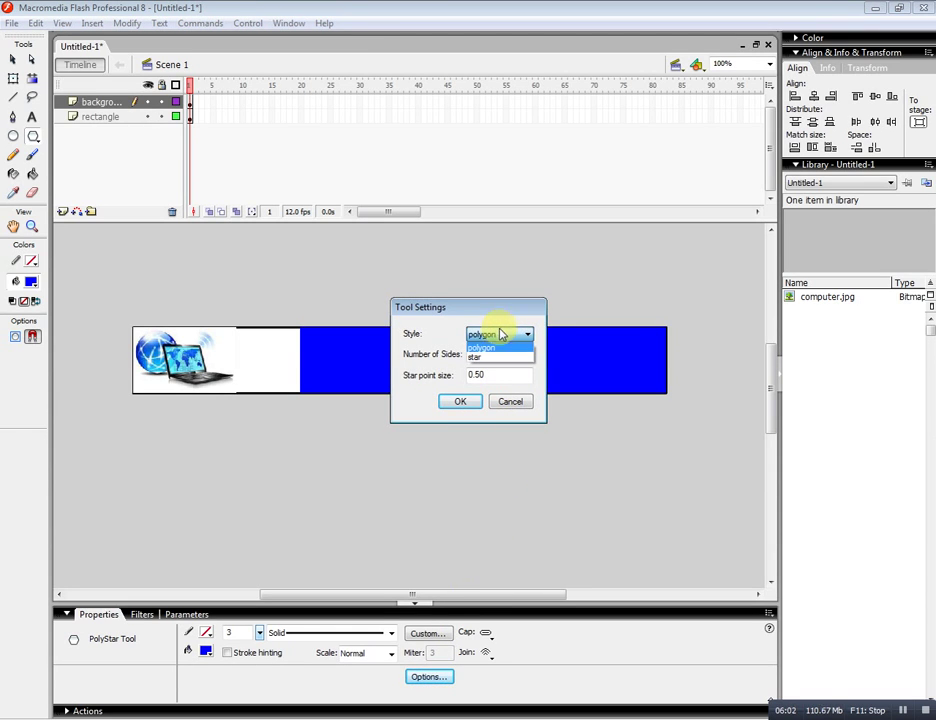
{"action": "left_click", "coordinate": [501, 337]}
{"action": "left_click", "coordinate": [483, 354]}
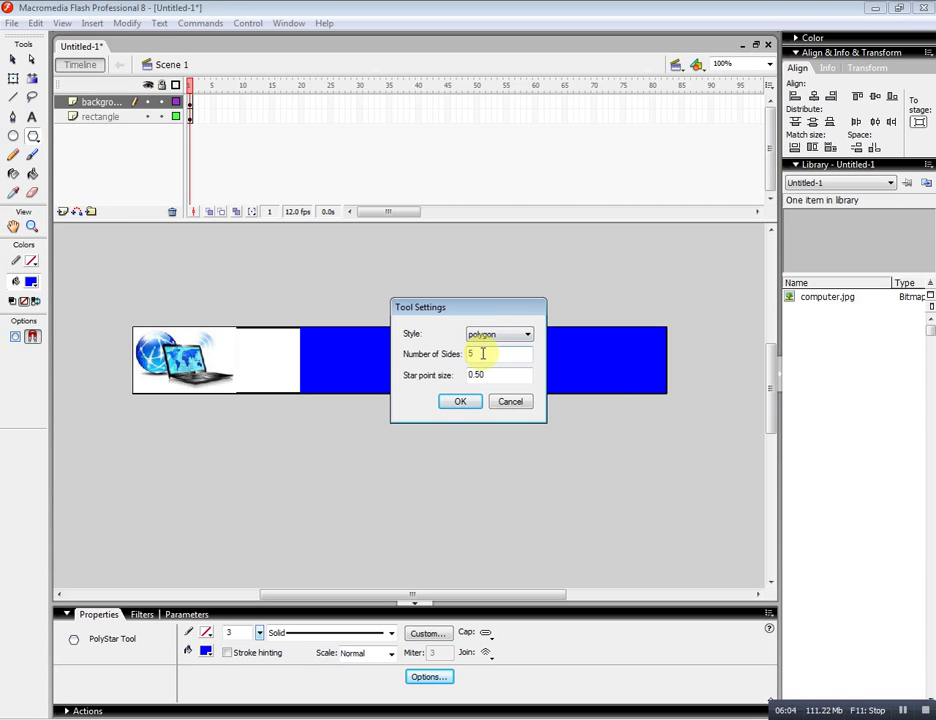
{"action": "key", "text": "BackSpace"}
{"action": "type", "text": "3"}
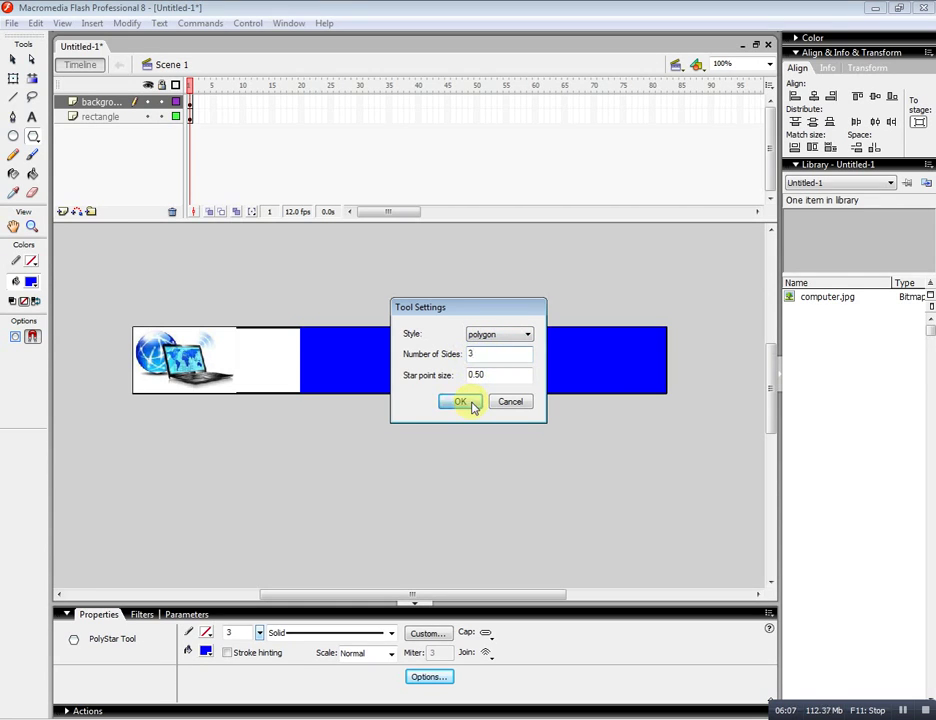
{"action": "left_click", "coordinate": [471, 403]}
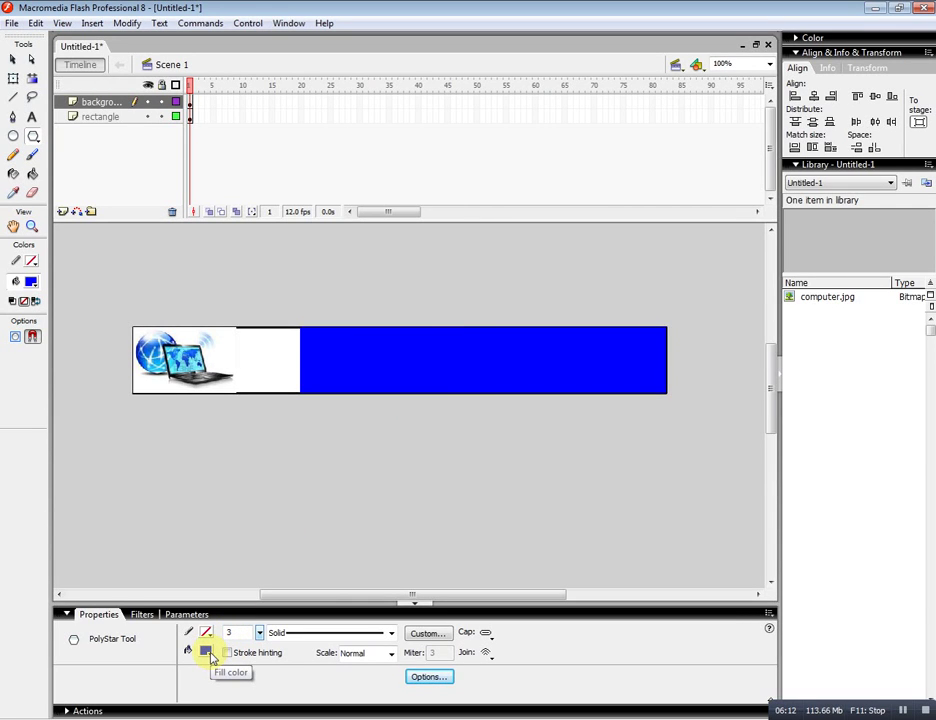
Set the fill to white and draw a triangle just below the banner.
{"action": "left_click", "coordinate": [208, 652]}
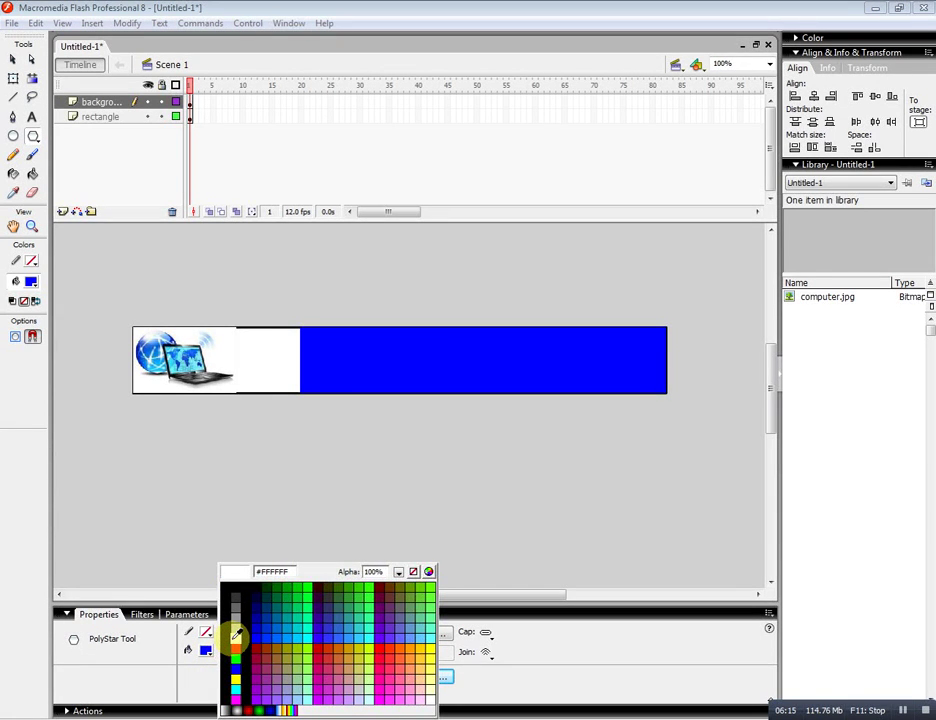
{"action": "left_click", "coordinate": [236, 634]}
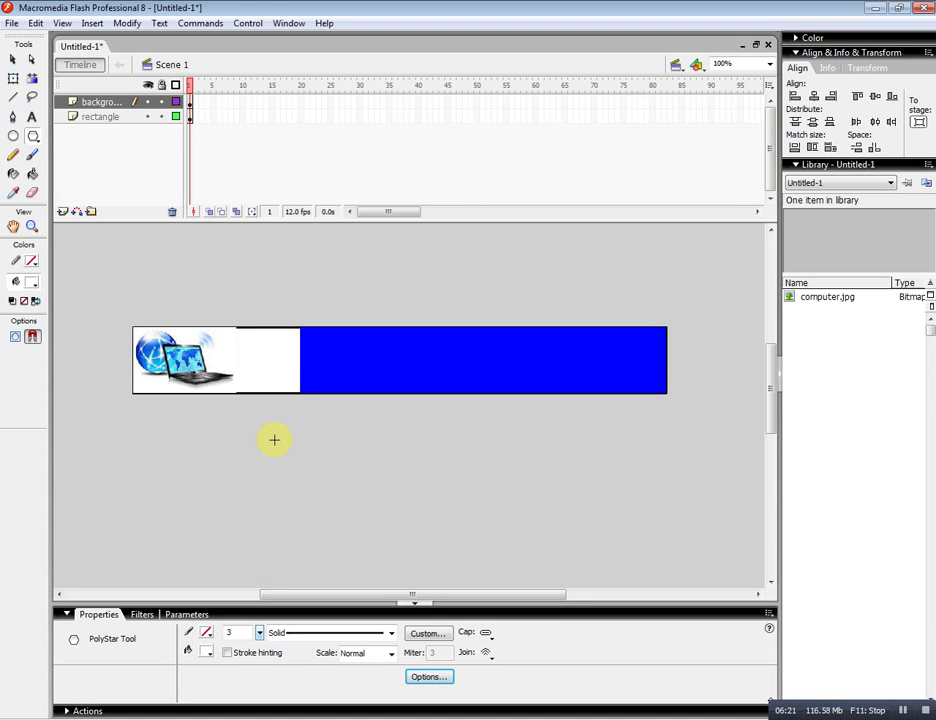
{"action": "left_click_drag", "start_coordinate": [274, 440], "coordinate": [230, 408]}
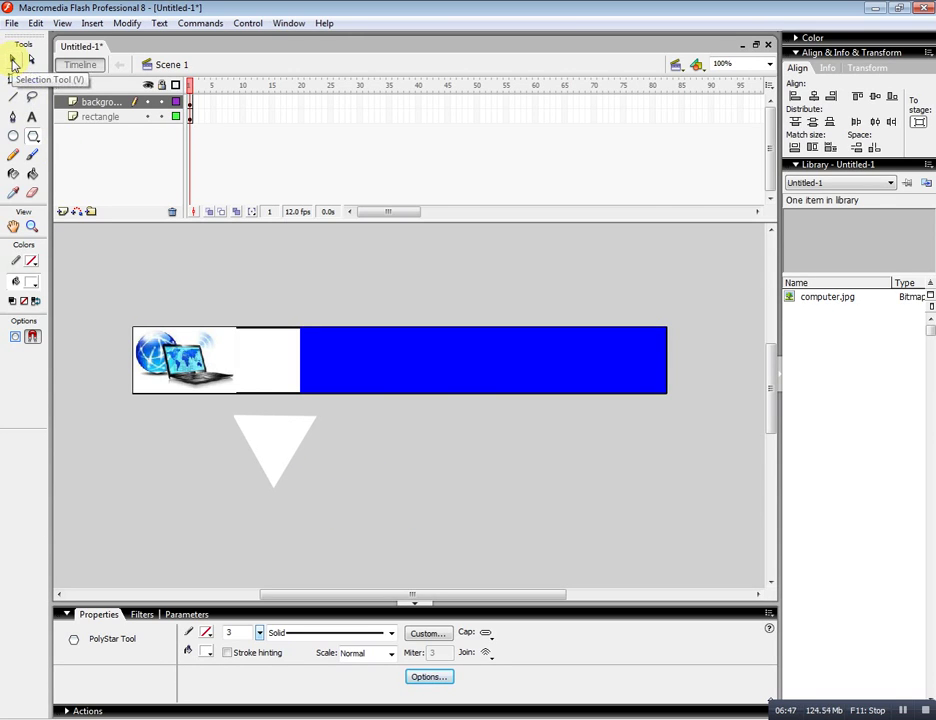
Resize the triangle to 90 × 90 and place it on the banner's white/blue boundary.
{"action": "left_click", "coordinate": [13, 61]}
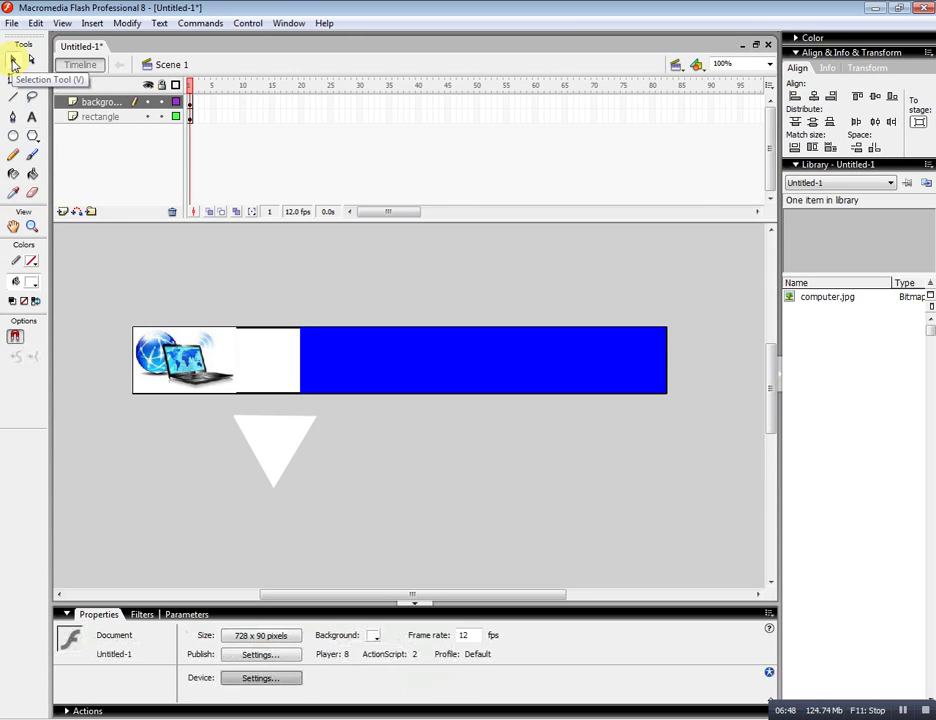
{"action": "left_click", "coordinate": [271, 454]}
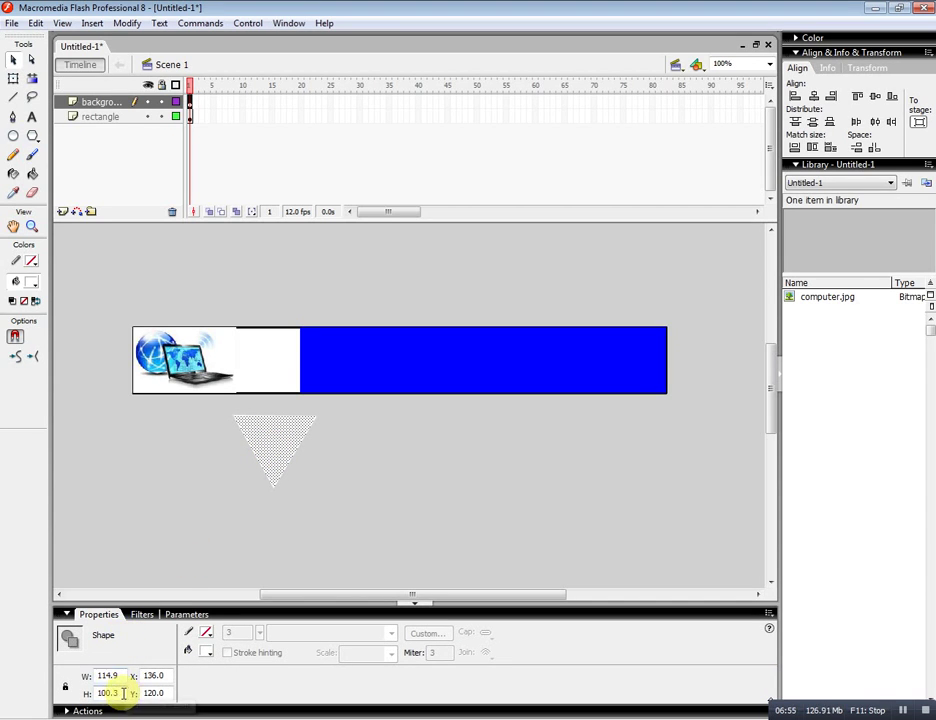
{"action": "left_click_drag", "start_coordinate": [123, 693], "coordinate": [84, 690]}
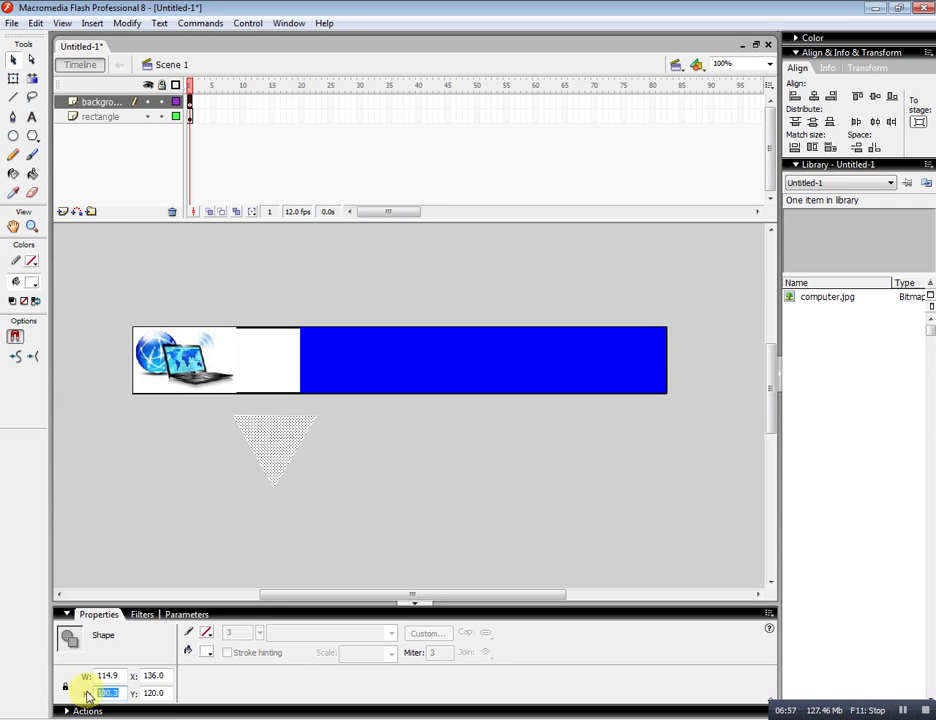
{"action": "type", "text": "90"}
{"action": "key", "text": "Return"}
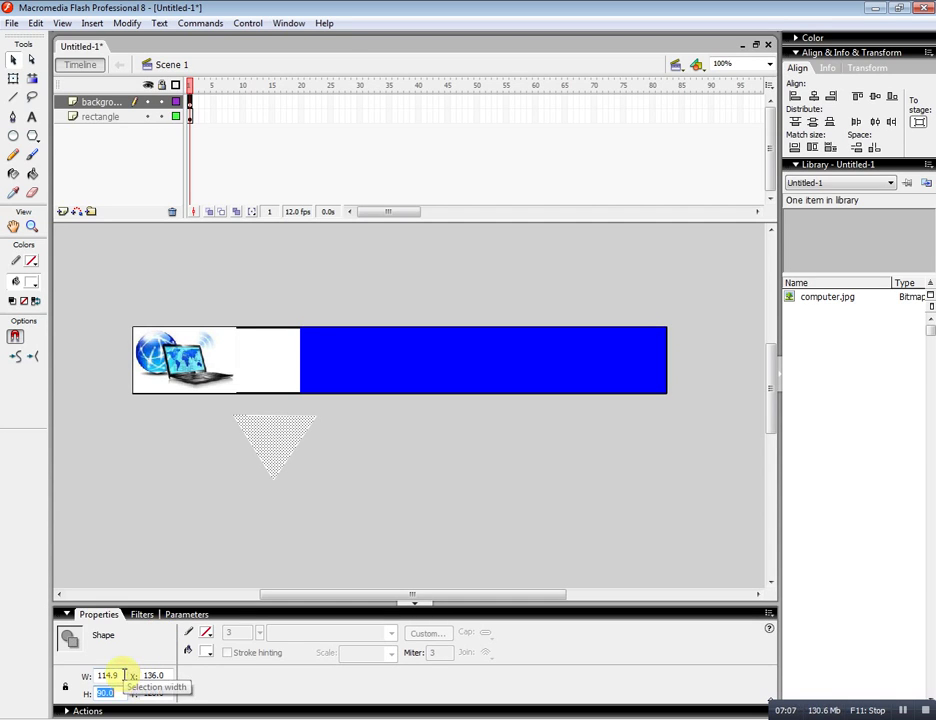
{"action": "left_click", "coordinate": [124, 675]}
{"action": "type", "text": "90"}
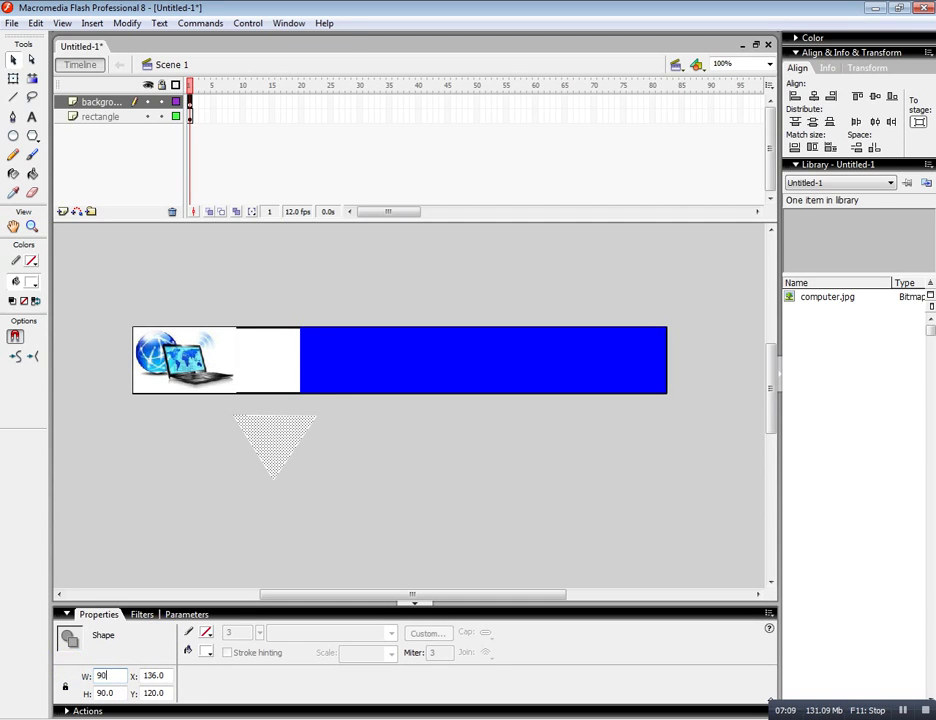
{"action": "key", "text": "Return"}
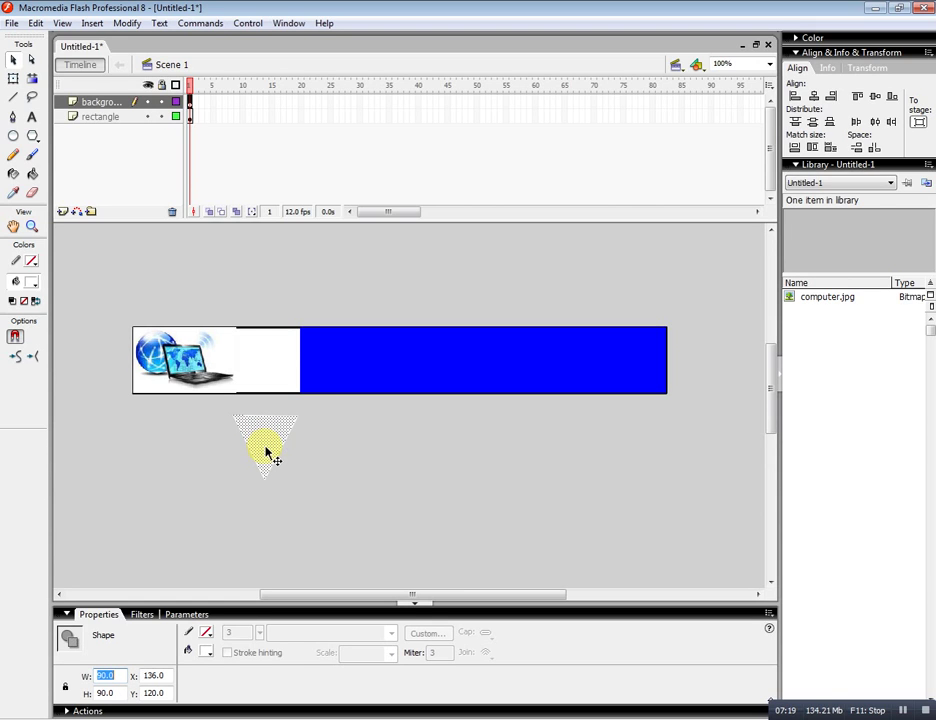
{"action": "left_click_drag", "start_coordinate": [266, 449], "coordinate": [300, 363]}
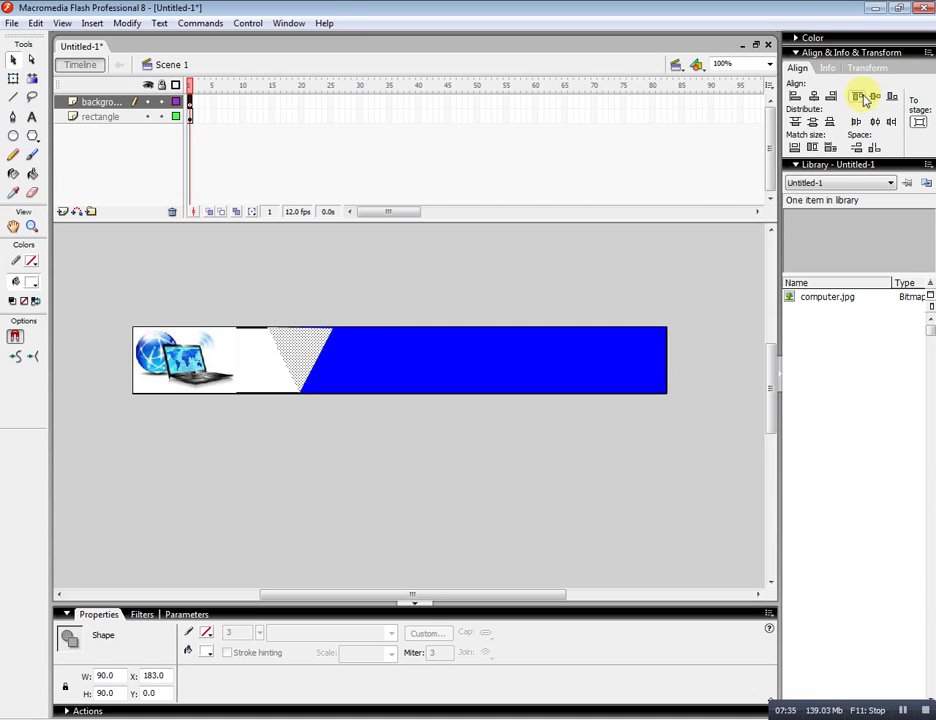
{"action": "left_click", "coordinate": [325, 450]}
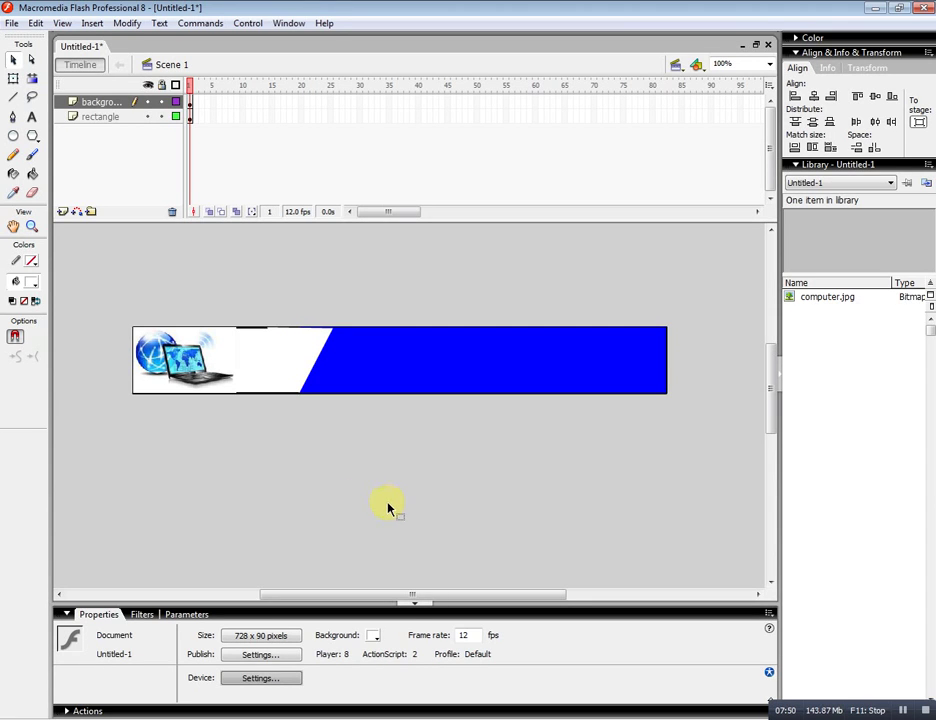
Add a new layer named 'text' and select its first frame.
{"action": "left_click", "coordinate": [63, 212]}
{"action": "double_click", "coordinate": [113, 102]}
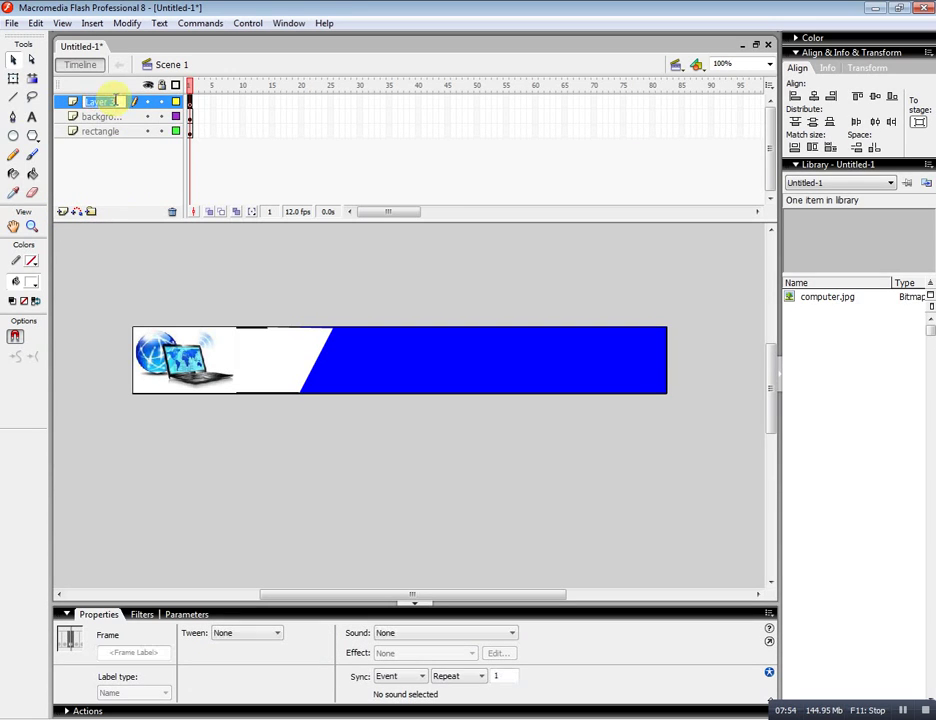
{"action": "type", "text": "text"}
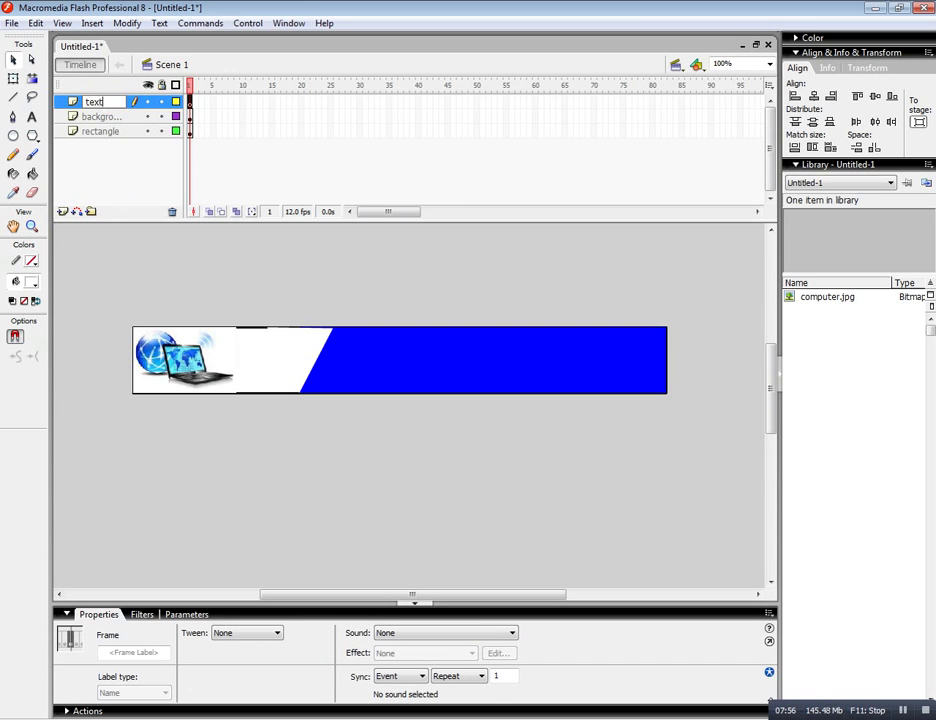
{"action": "left_click", "coordinate": [113, 101]}
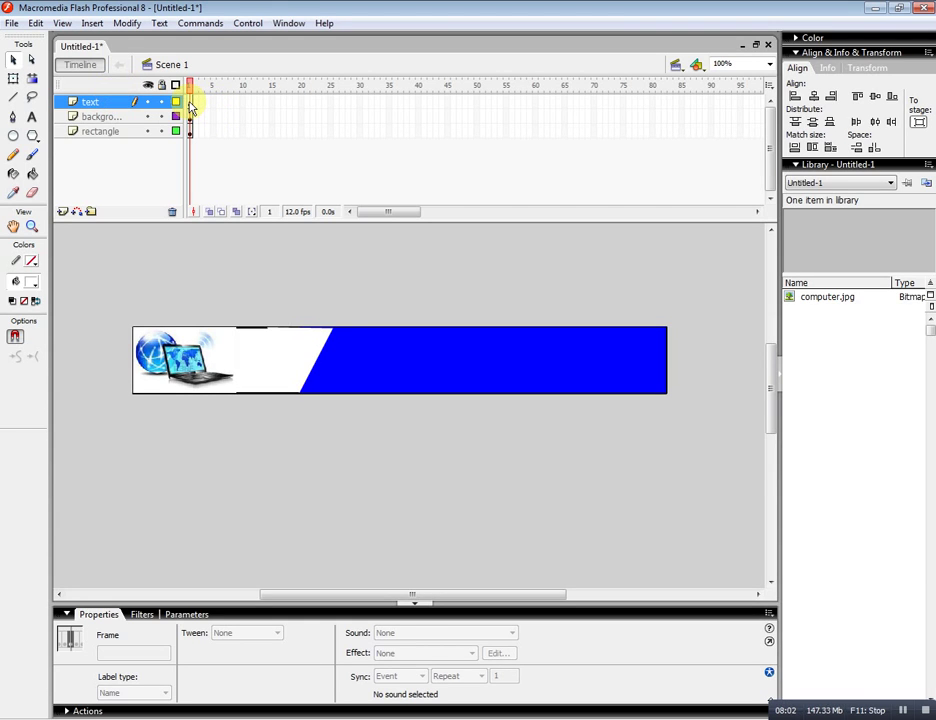
{"action": "left_click", "coordinate": [190, 103]}
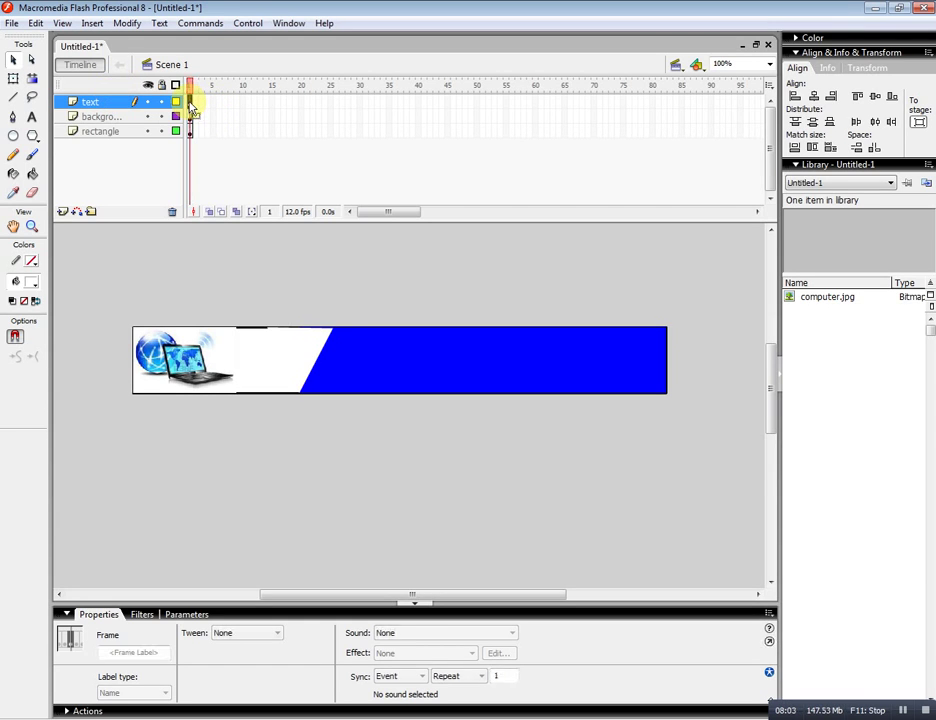
Set the Text tool to 45-point black Arial Black.
{"action": "left_click", "coordinate": [32, 119]}
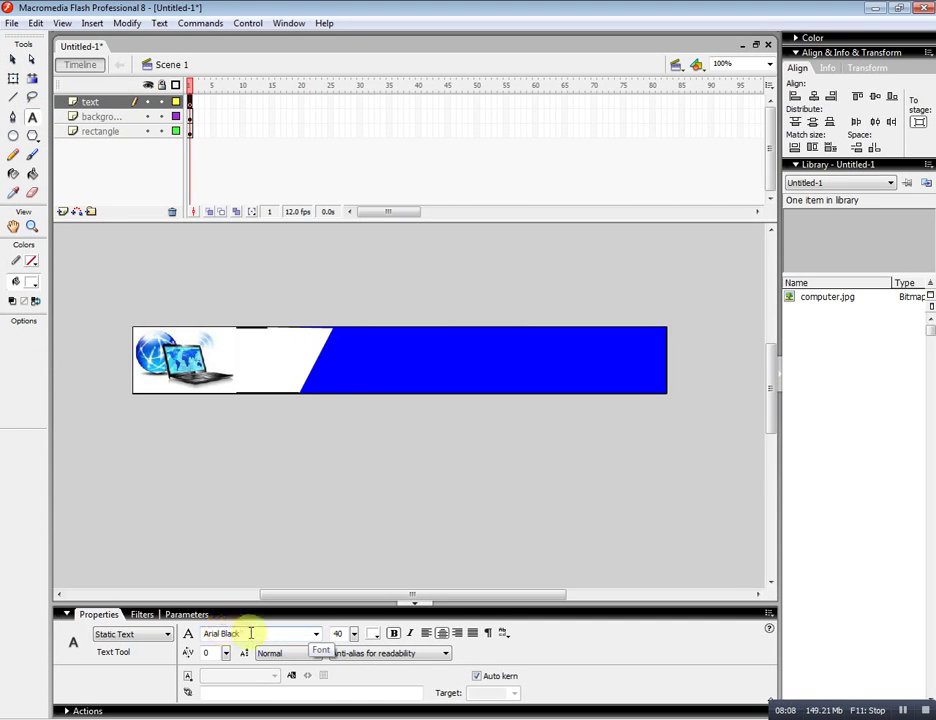
{"action": "left_click", "coordinate": [354, 640]}
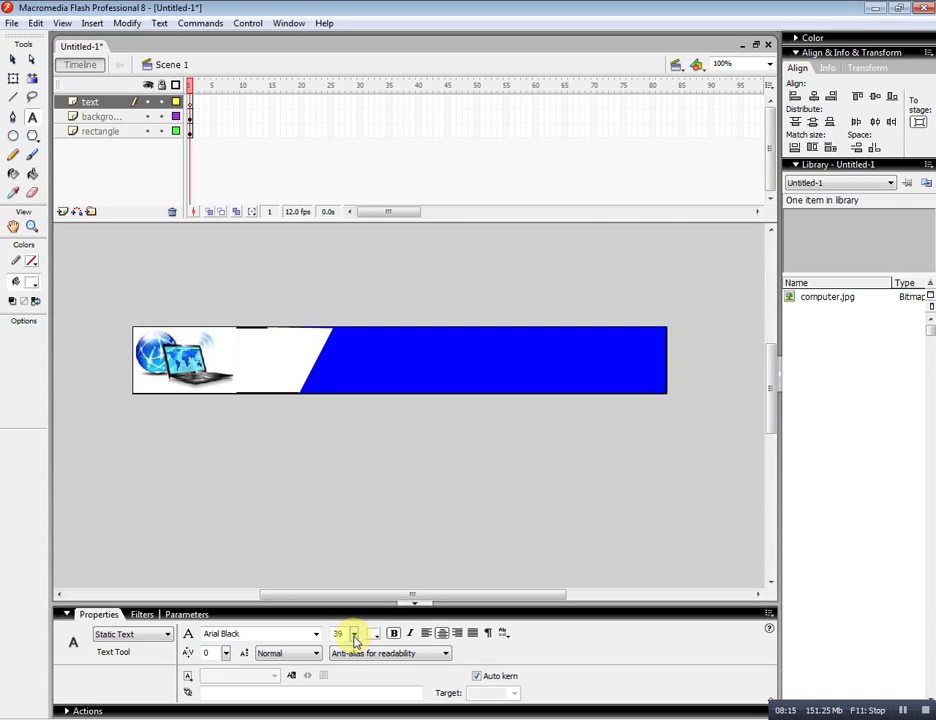
{"action": "mouse_move", "coordinate": [354, 640]}
{"action": "left_mouse_down"}
{"action": "mouse_move", "coordinate": [353, 630]}
{"action": "mouse_move", "coordinate": [365, 634]}
{"action": "left_mouse_up"}
{"action": "left_click", "coordinate": [374, 634]}
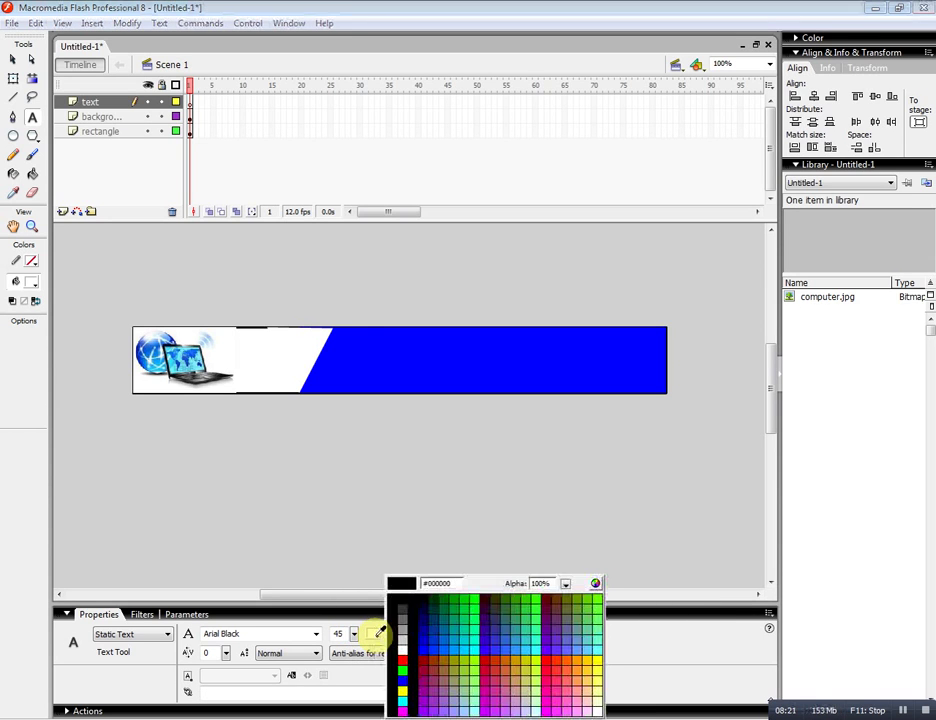
{"action": "left_click", "coordinate": [400, 603]}
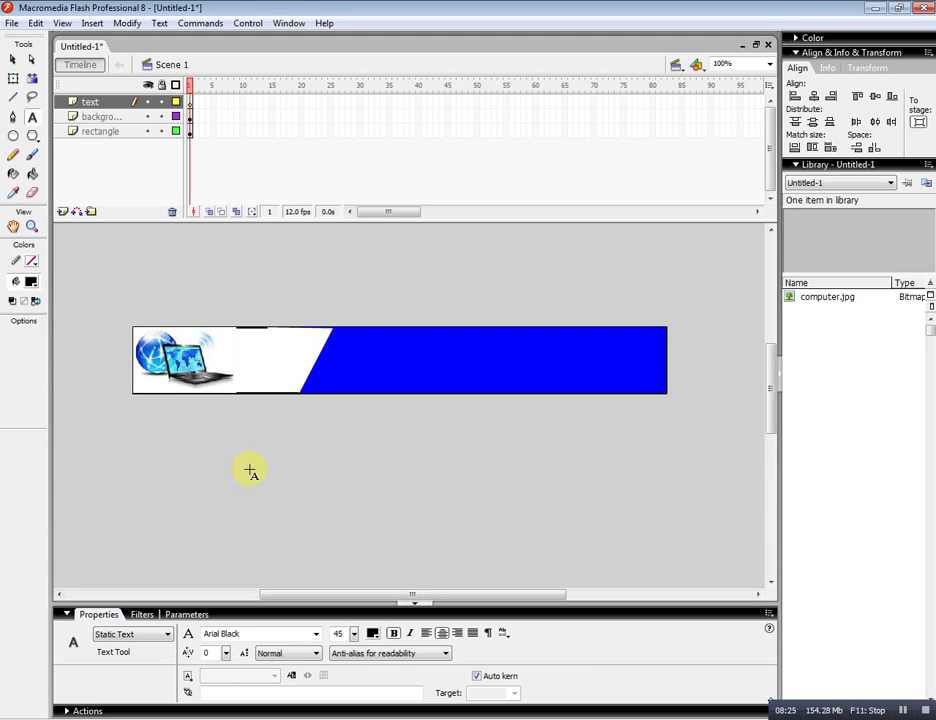
Type 'Work' and position it on the banner's white panel beside the picture.
{"action": "left_click", "coordinate": [257, 426]}
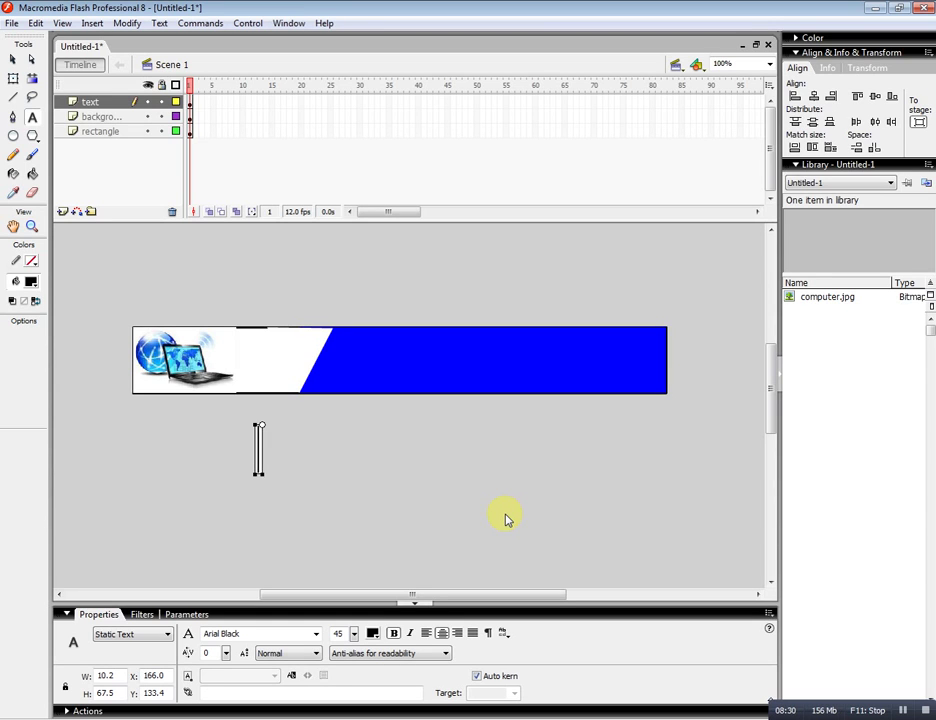
{"action": "type", "text": "Work"}
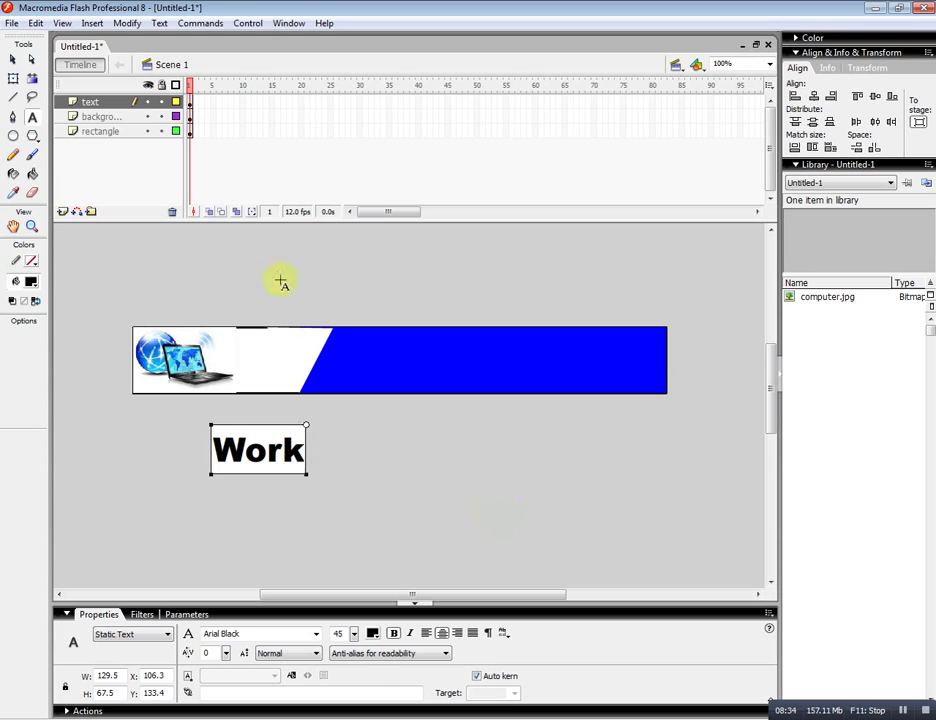
{"action": "left_click", "coordinate": [14, 59]}
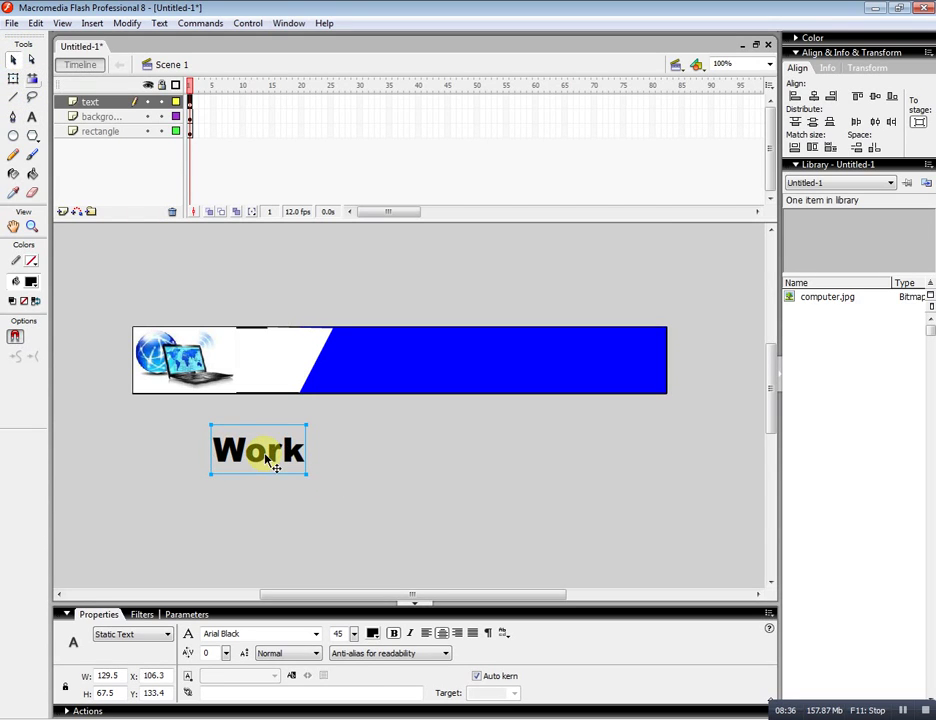
{"action": "left_click_drag", "start_coordinate": [264, 453], "coordinate": [270, 372]}
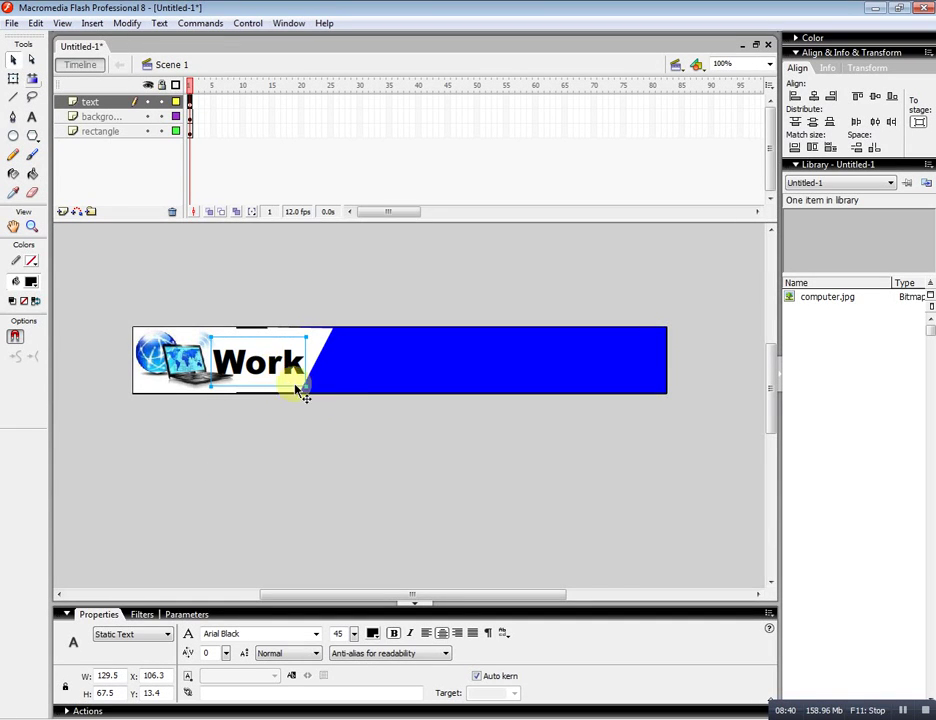
{"action": "key", "text": "Up"}
{"action": "key", "text": "Up"}
{"action": "key", "text": "Up"}
{"action": "key", "text": "Up"}
{"action": "key", "text": "Up"}
{"action": "key", "text": "Up"}
{"action": "key", "text": "Up"}
{"action": "key", "text": "Up"}
{"action": "key", "text": "Up"}
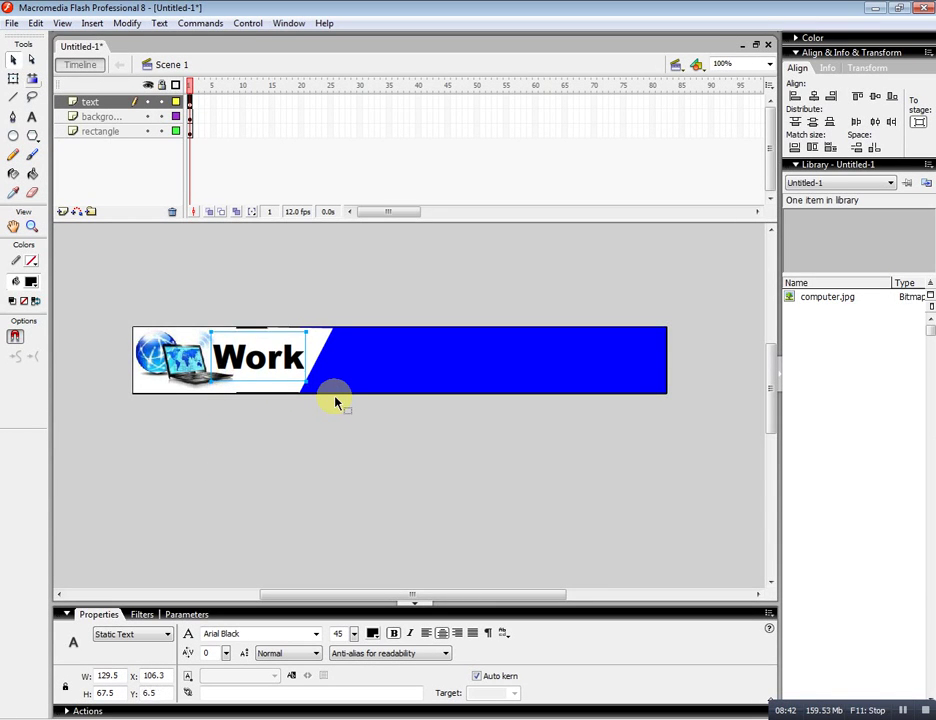
{"action": "key", "text": "Right"}
{"action": "key", "text": "Right"}
{"action": "key", "text": "Right"}
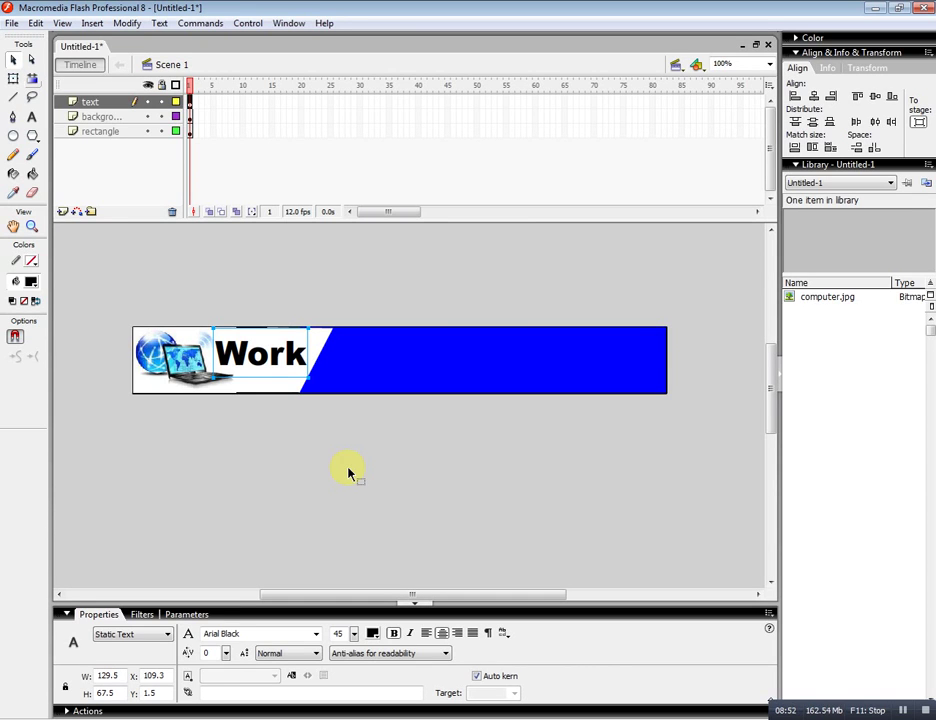
{"action": "left_click", "coordinate": [348, 472]}
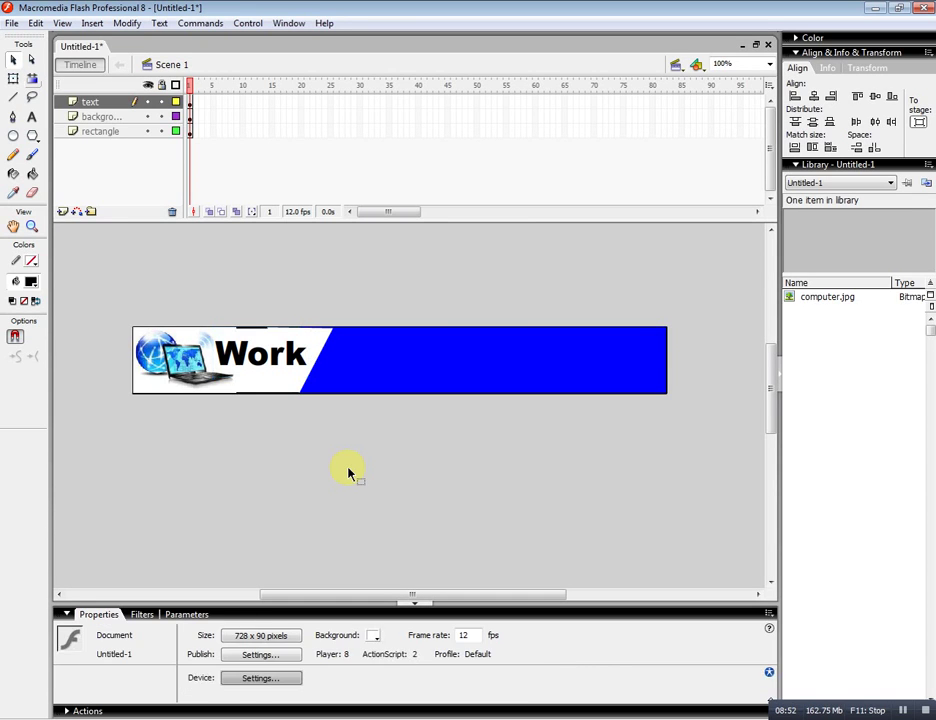
Add white 30-point 'at Home' text on the blue area just right of 'Work'.
{"action": "left_click", "coordinate": [30, 120]}
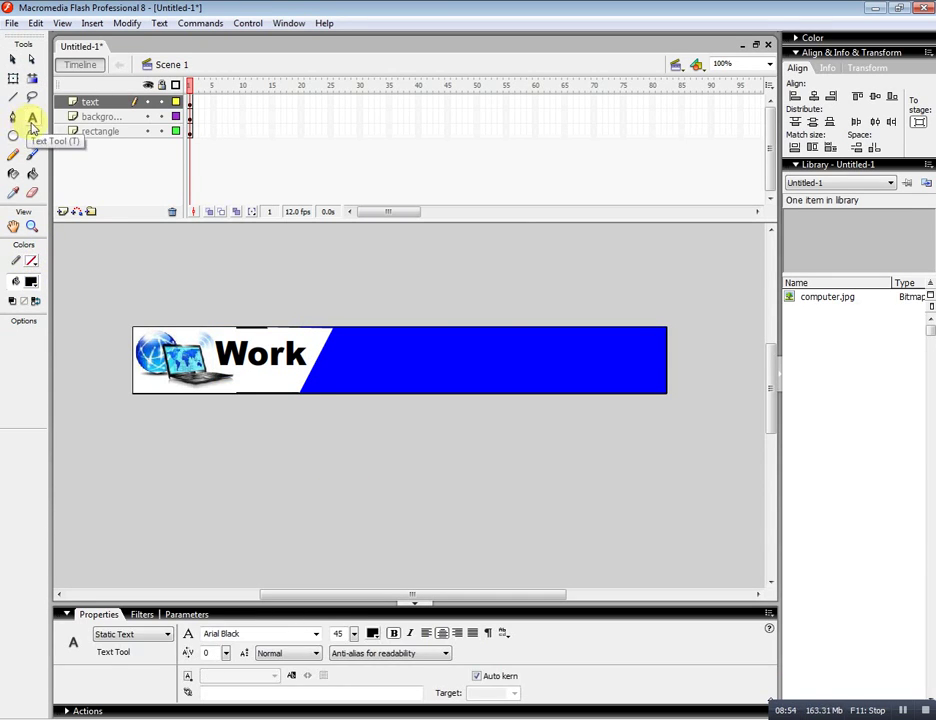
{"action": "left_click", "coordinate": [374, 636]}
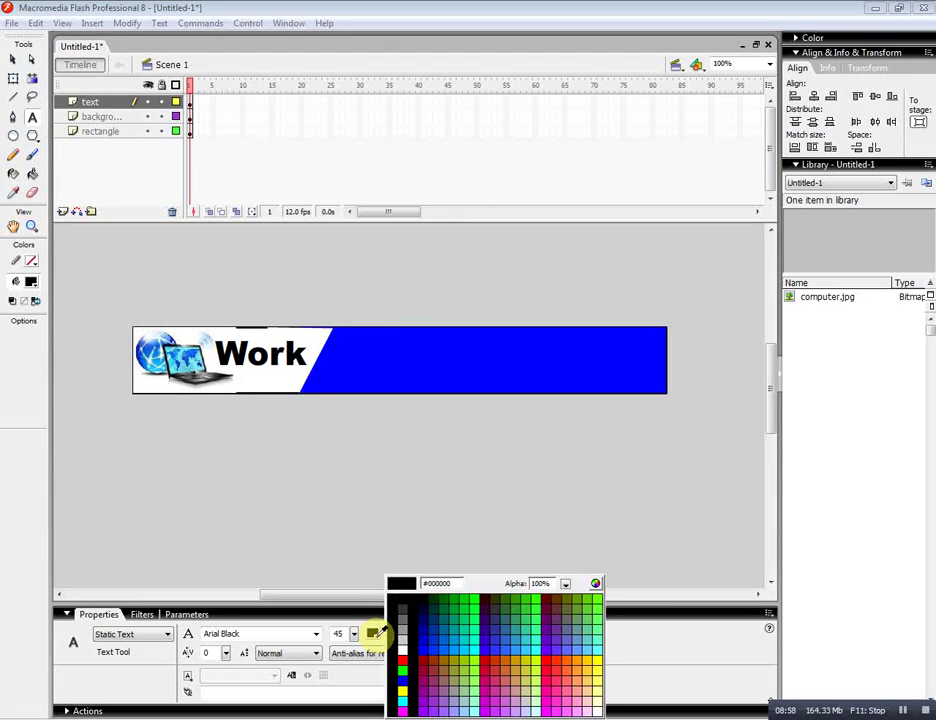
{"action": "left_click", "coordinate": [399, 648]}
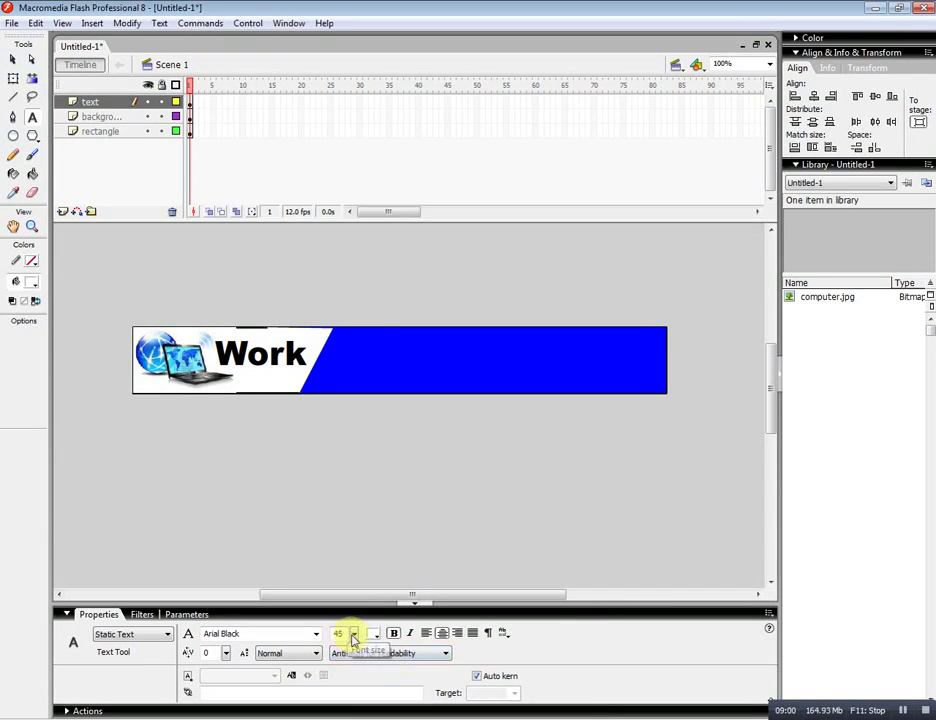
{"action": "mouse_move", "coordinate": [355, 636]}
{"action": "left_mouse_down"}
{"action": "mouse_move", "coordinate": [355, 649]}
{"action": "mouse_move", "coordinate": [355, 637]}
{"action": "left_mouse_up"}
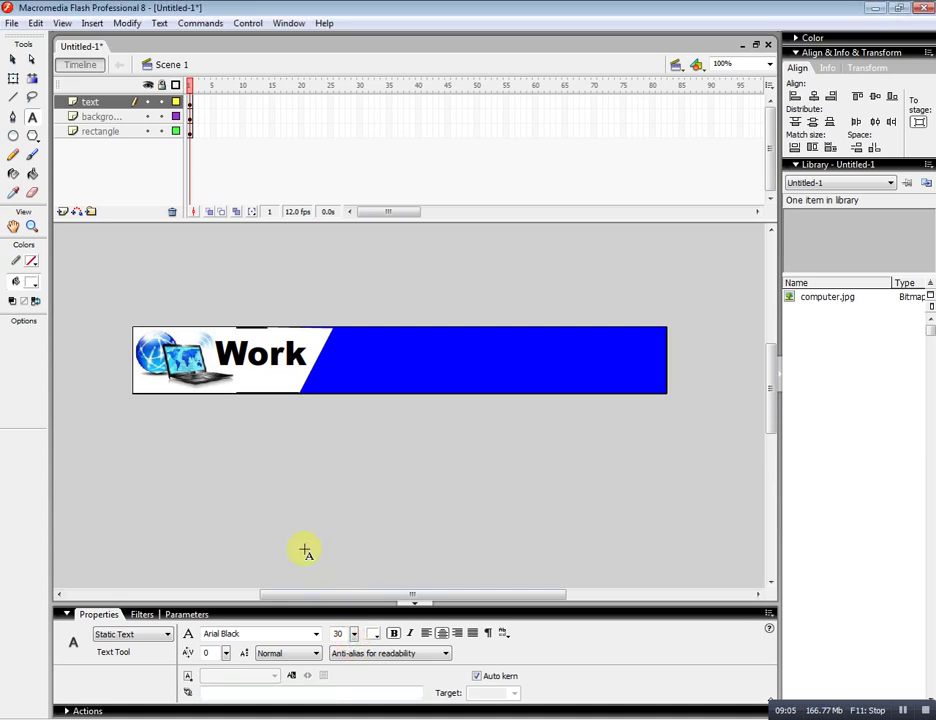
{"action": "left_click", "coordinate": [300, 508]}
{"action": "type", "text": "a"}
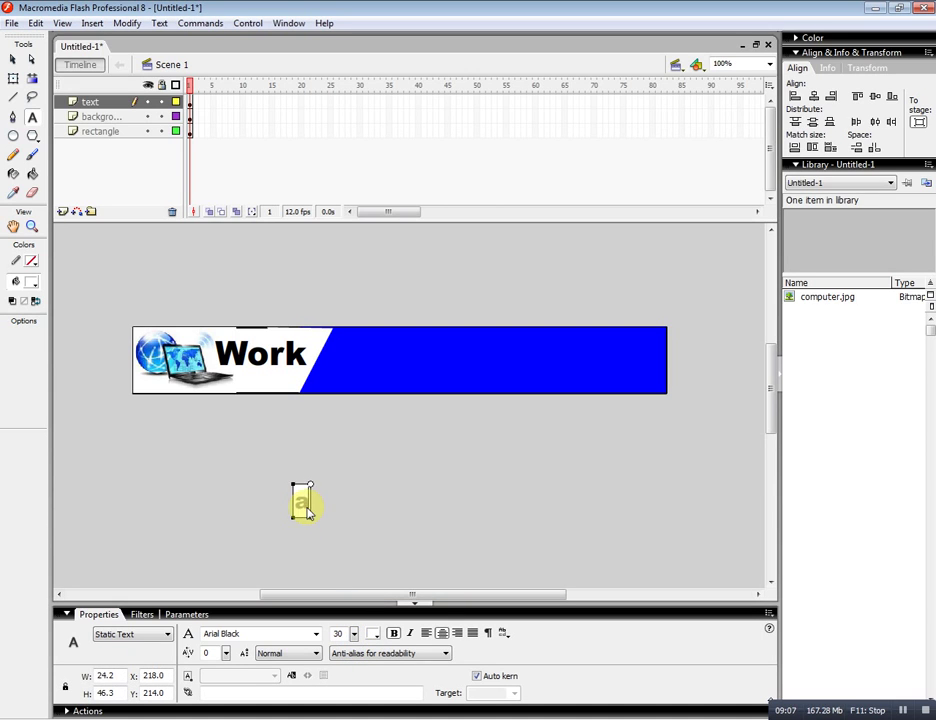
{"action": "type", "text": "t Home"}
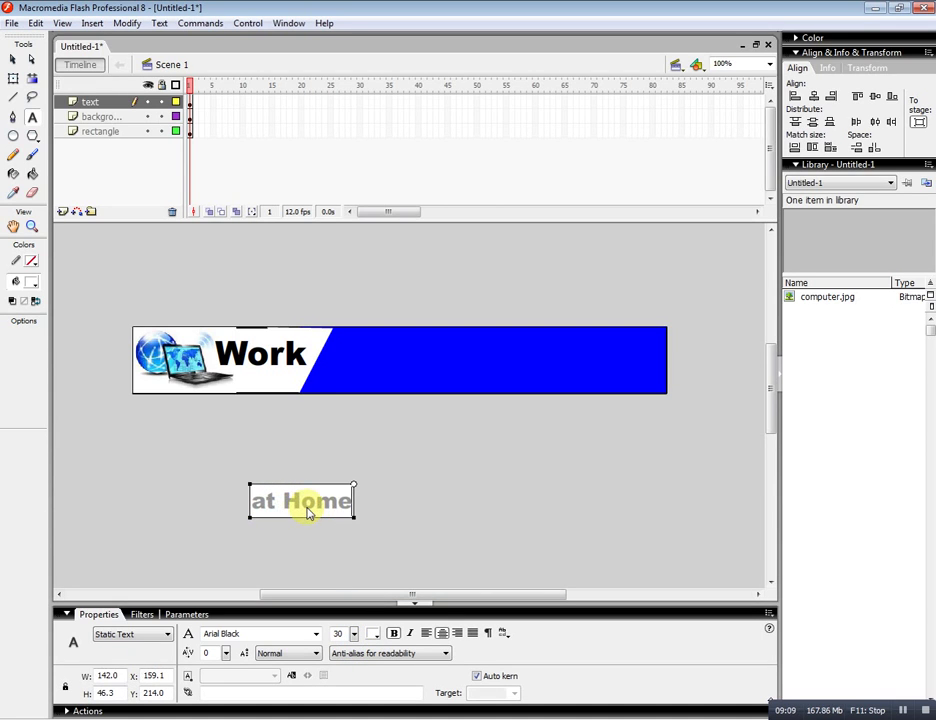
{"action": "left_click", "coordinate": [12, 62]}
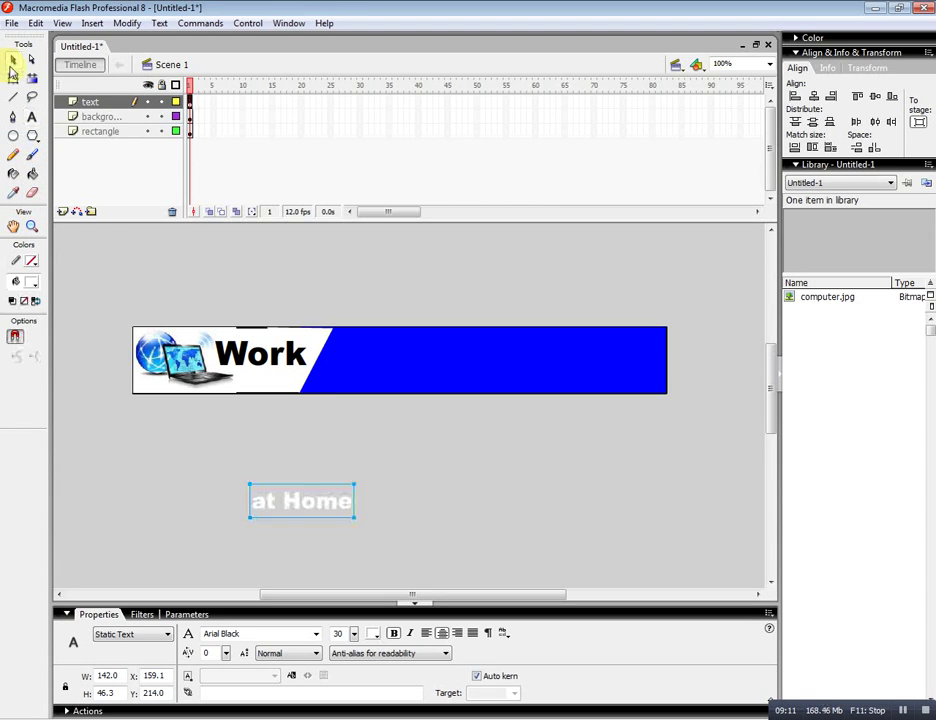
{"action": "left_click_drag", "start_coordinate": [307, 501], "coordinate": [374, 377]}
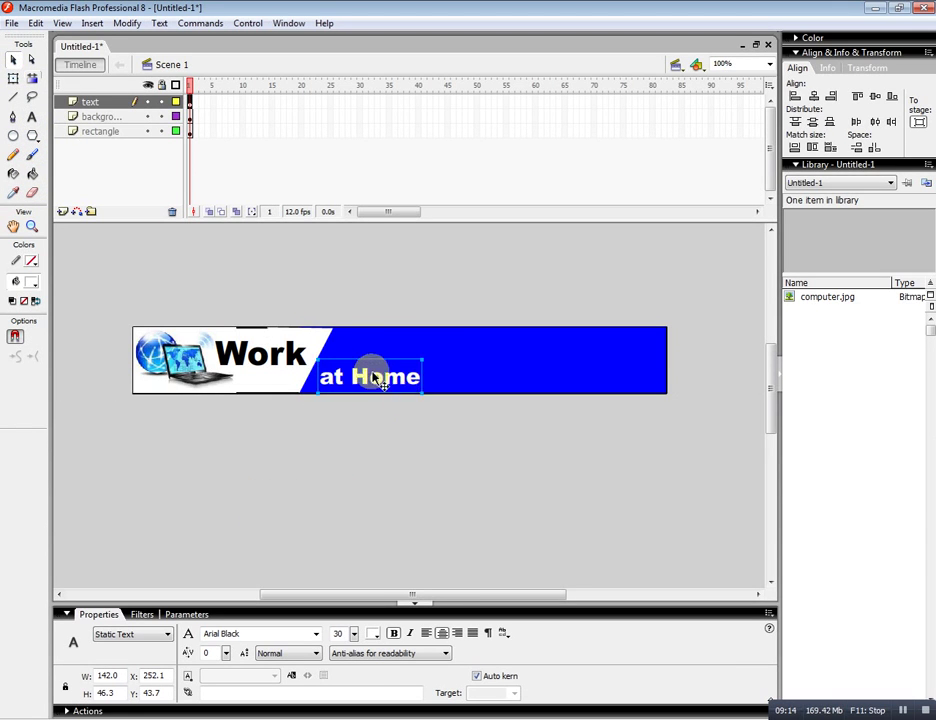
{"action": "left_click", "coordinate": [397, 493]}
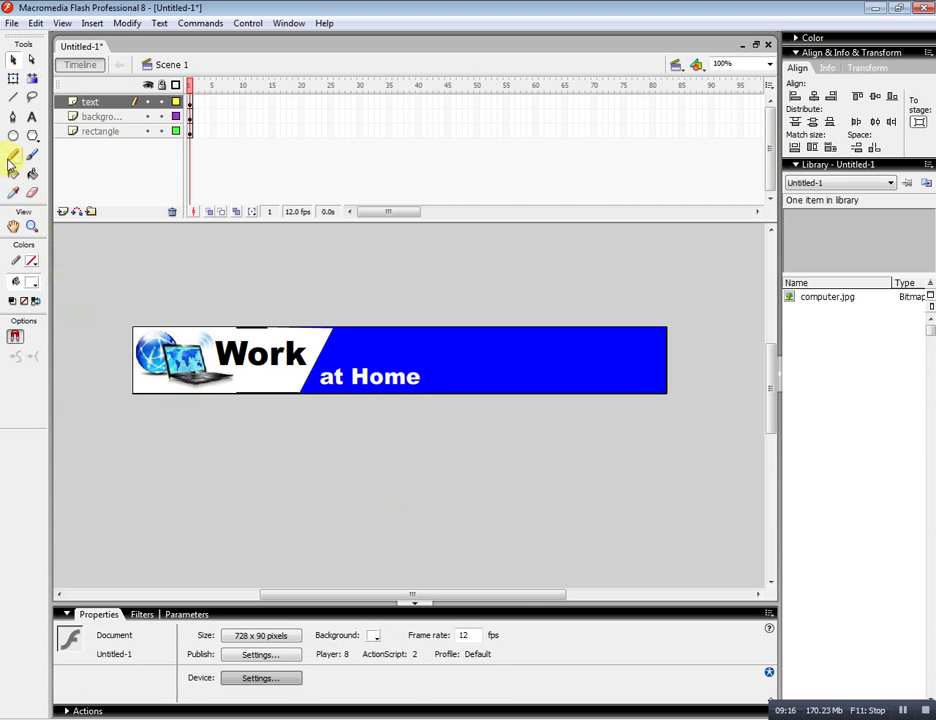
Type red italic 'and' and move it onto the banner right of 'at Home'.
{"action": "left_click", "coordinate": [31, 119]}
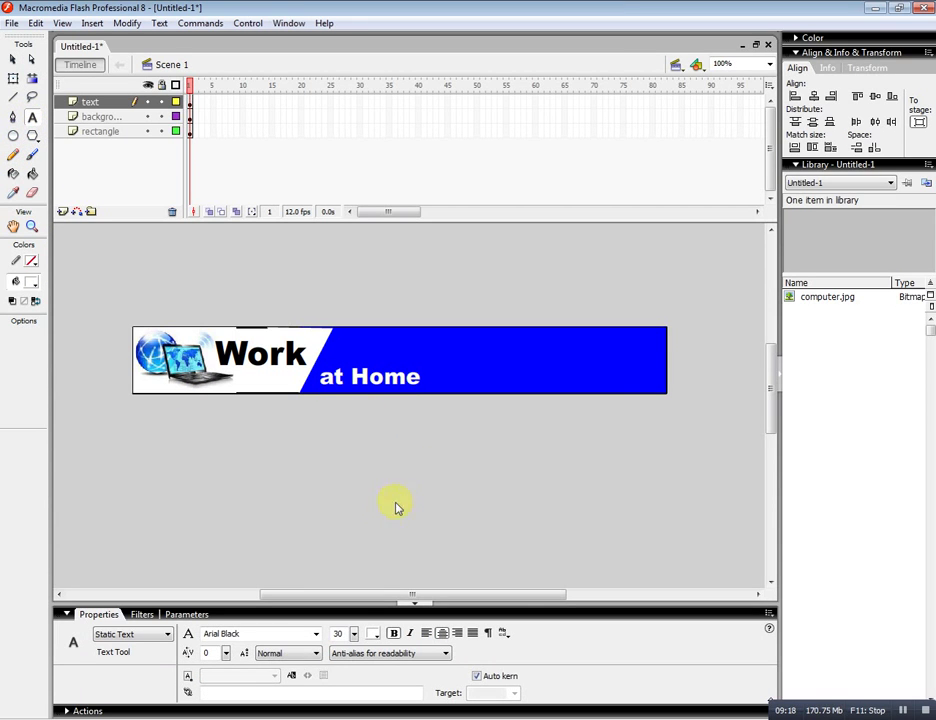
{"action": "left_click", "coordinate": [376, 640]}
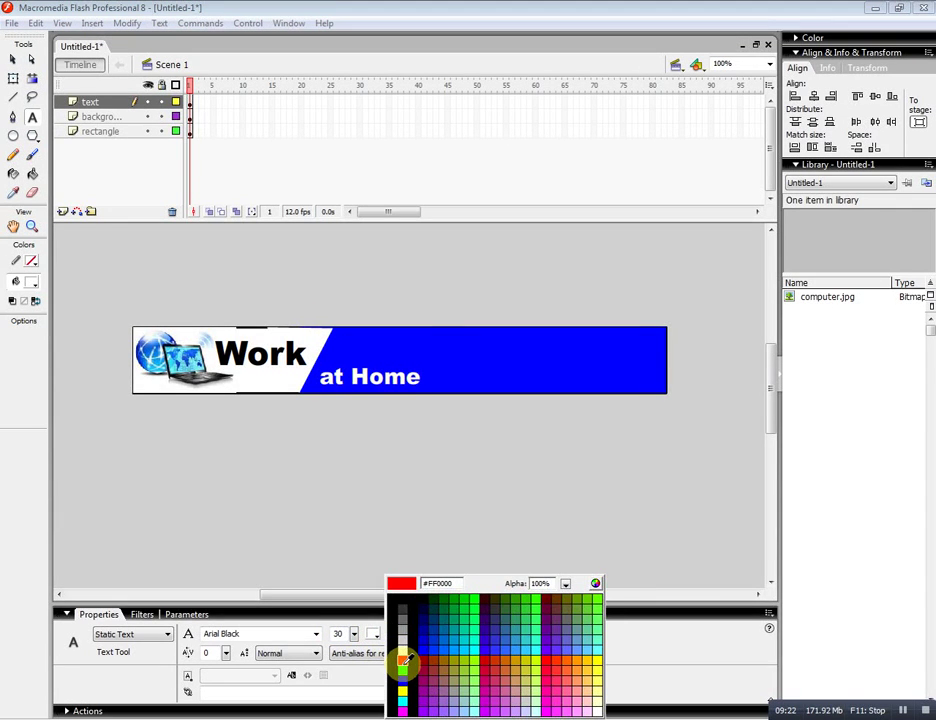
{"action": "left_click", "coordinate": [404, 661]}
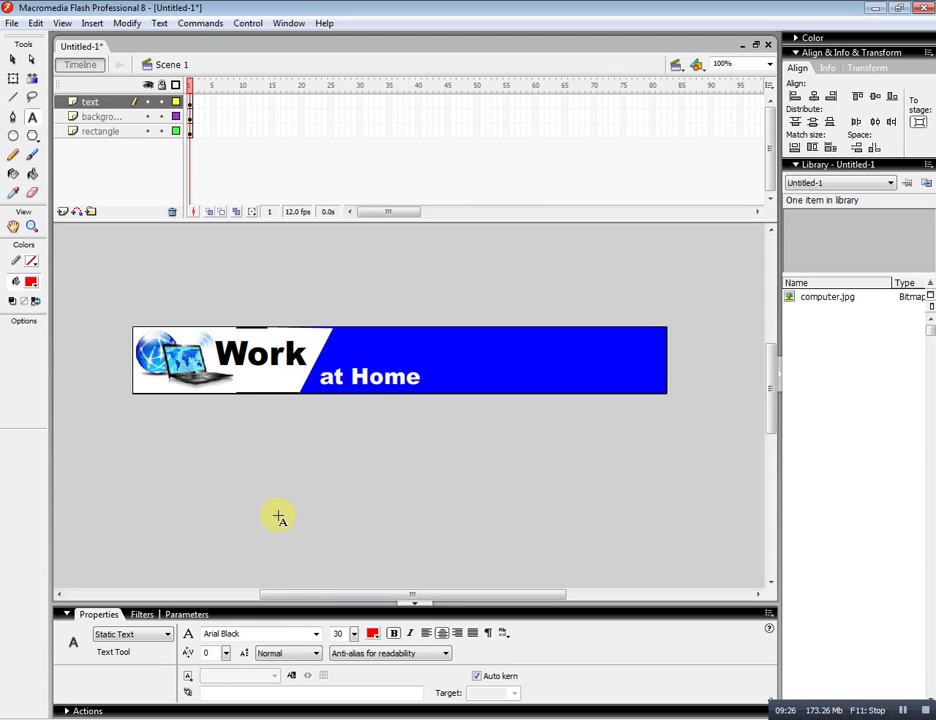
{"action": "left_click", "coordinate": [411, 633]}
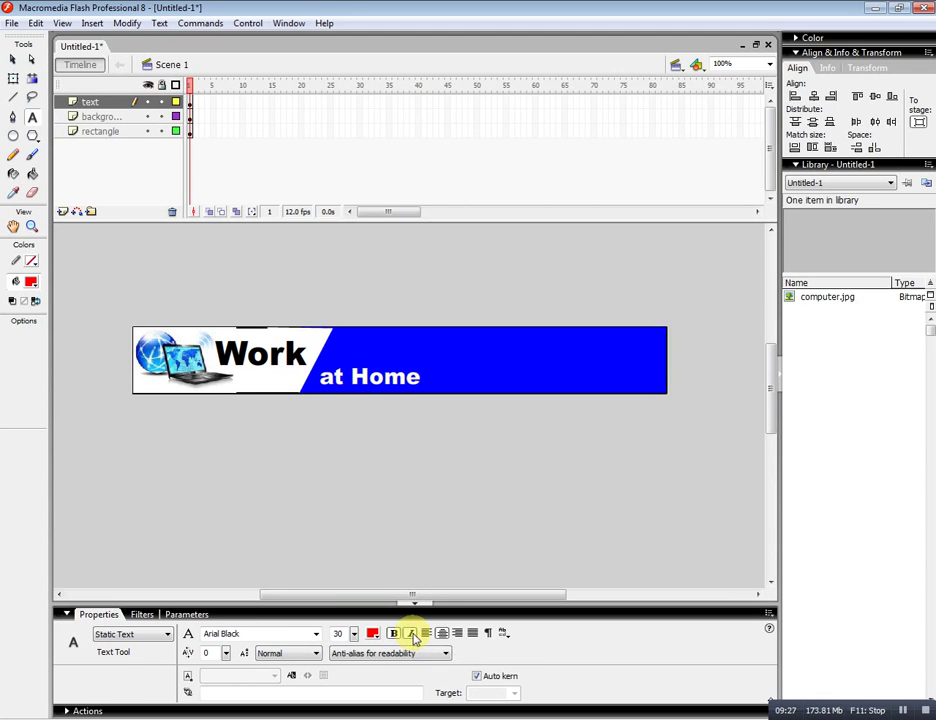
{"action": "left_click", "coordinate": [285, 467]}
{"action": "type", "text": "and"}
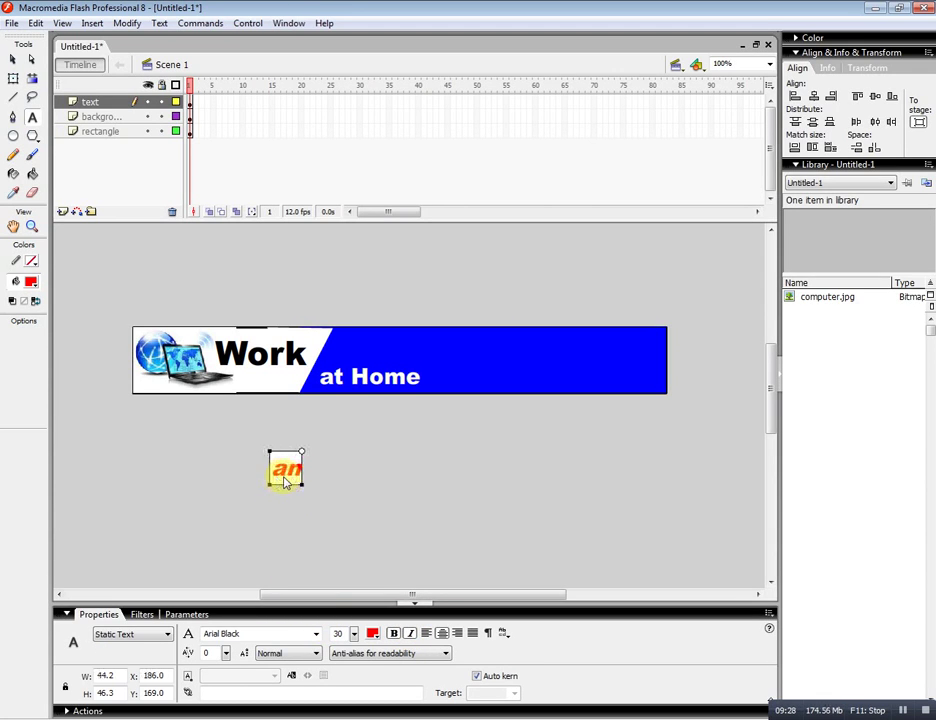
{"action": "left_click", "coordinate": [13, 59]}
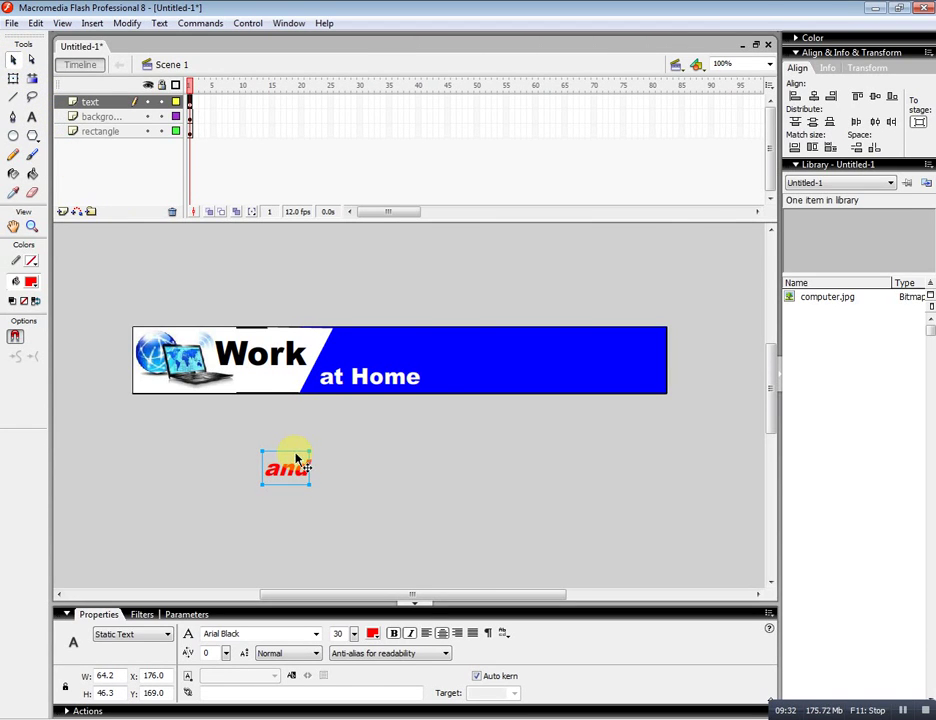
{"action": "left_click_drag", "start_coordinate": [296, 460], "coordinate": [469, 369]}
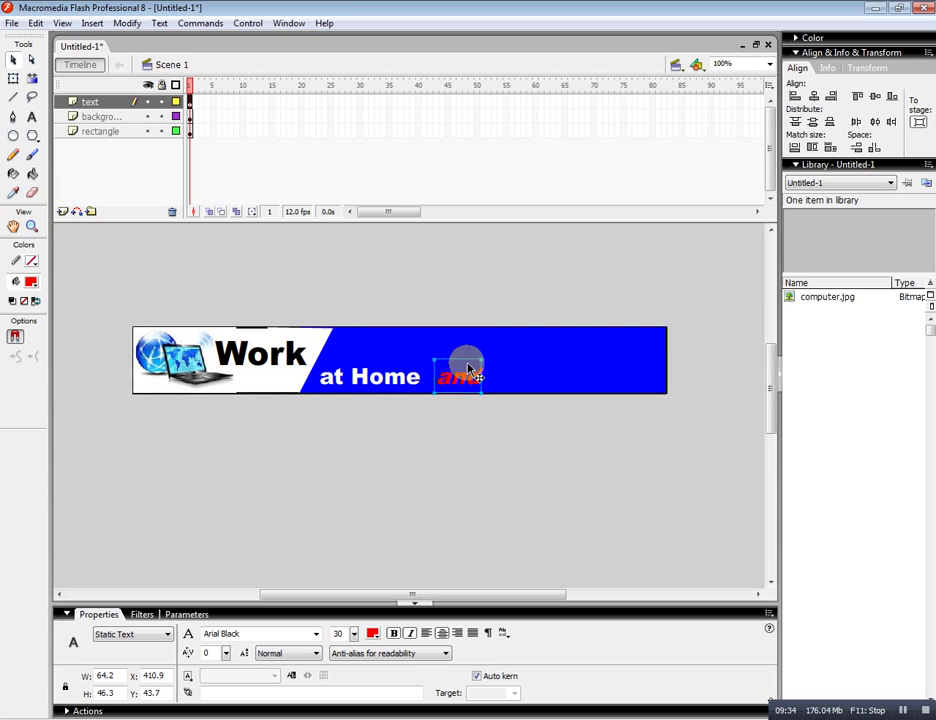
Raise 'at Home' level with 'Work' and set 'and' beneath it.
{"action": "left_click", "coordinate": [400, 376]}
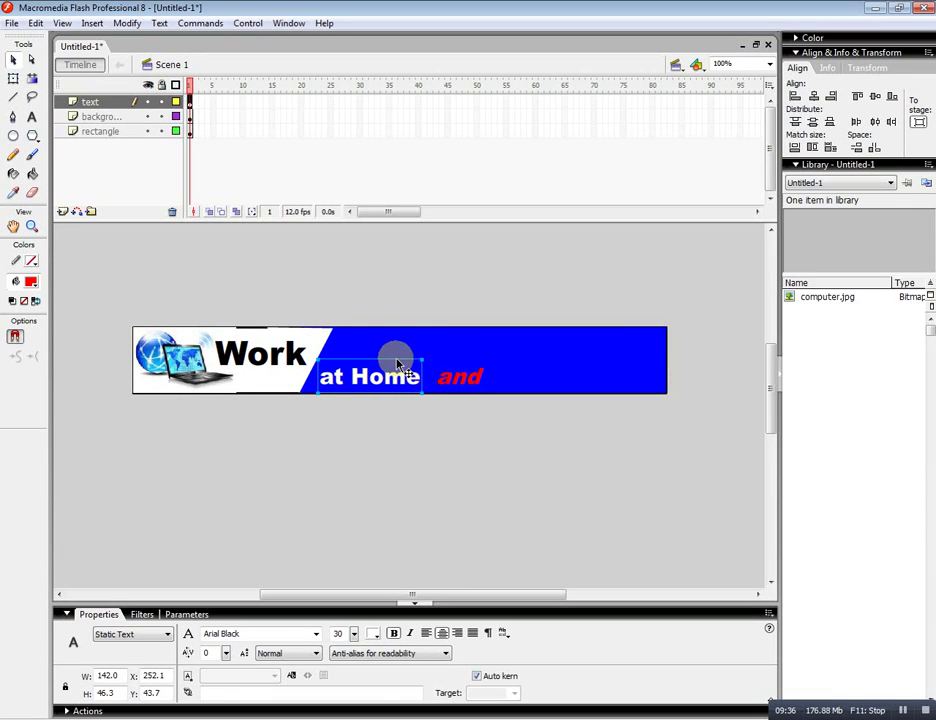
{"action": "left_click_drag", "start_coordinate": [398, 366], "coordinate": [401, 341]}
{"action": "left_click_drag", "start_coordinate": [460, 378], "coordinate": [470, 388]}
{"action": "left_click", "coordinate": [430, 465]}
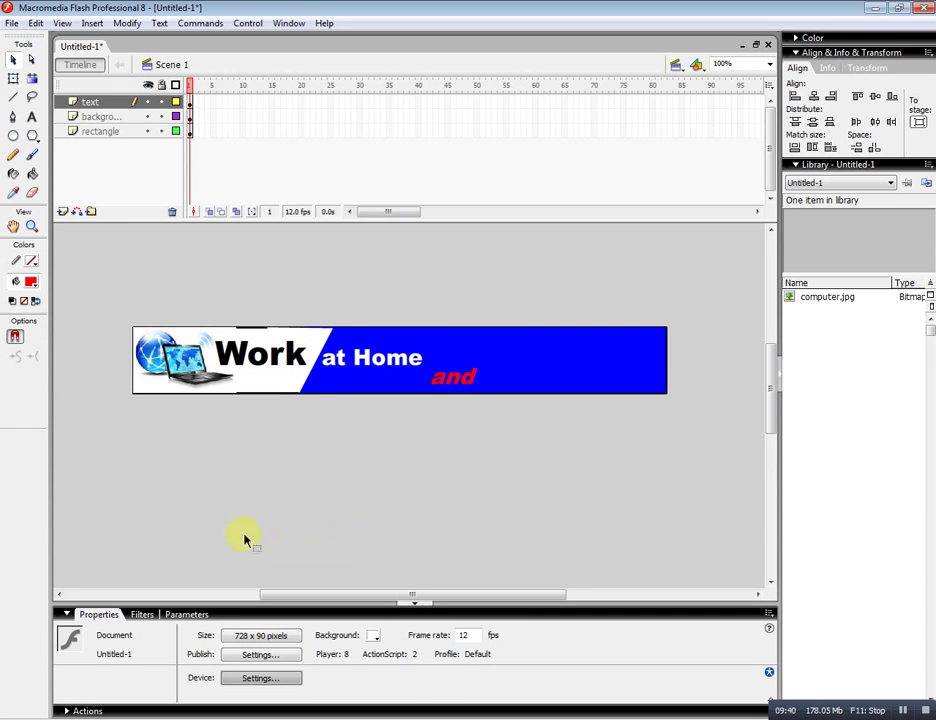
{"action": "left_click", "coordinate": [31, 117]}
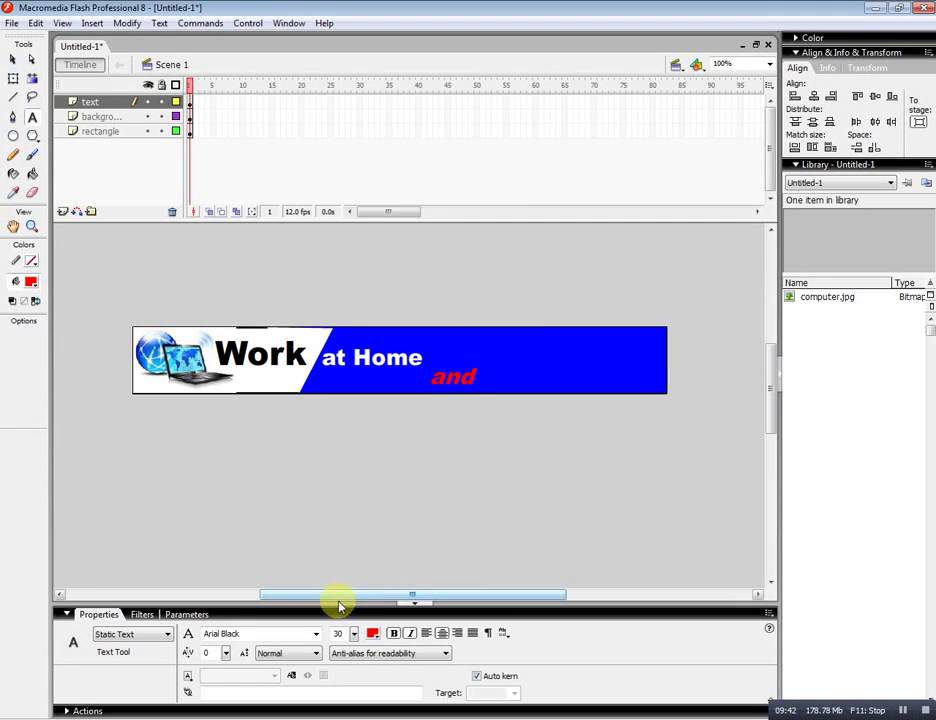
Add upright white 'Make' text at the banner's upper right, beyond the red 'and'.
{"action": "left_click", "coordinate": [372, 633]}
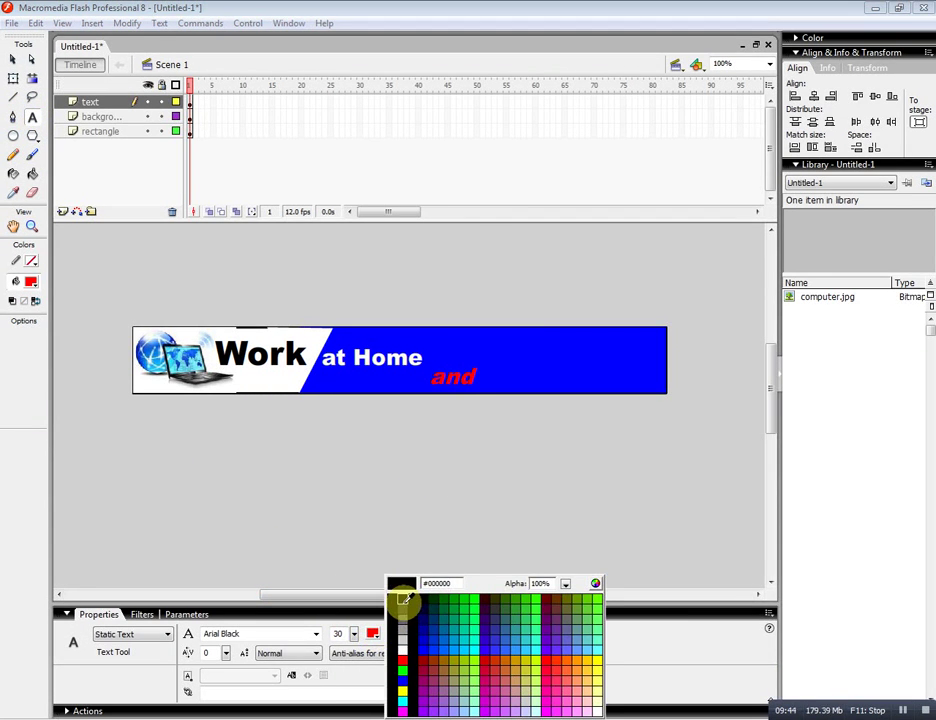
{"action": "left_click", "coordinate": [404, 648]}
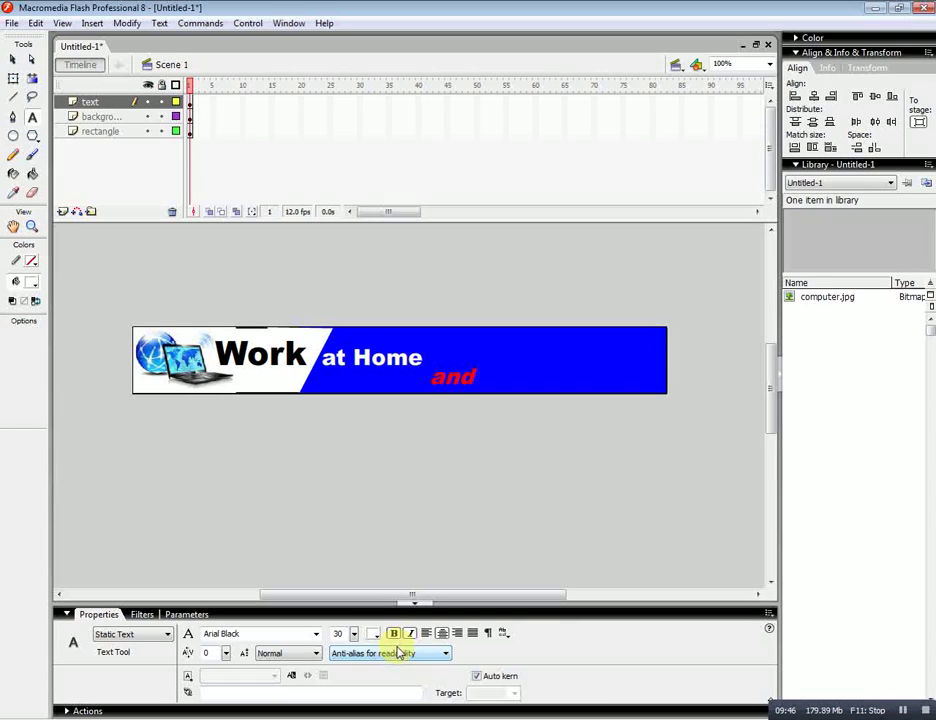
{"action": "left_click", "coordinate": [318, 513]}
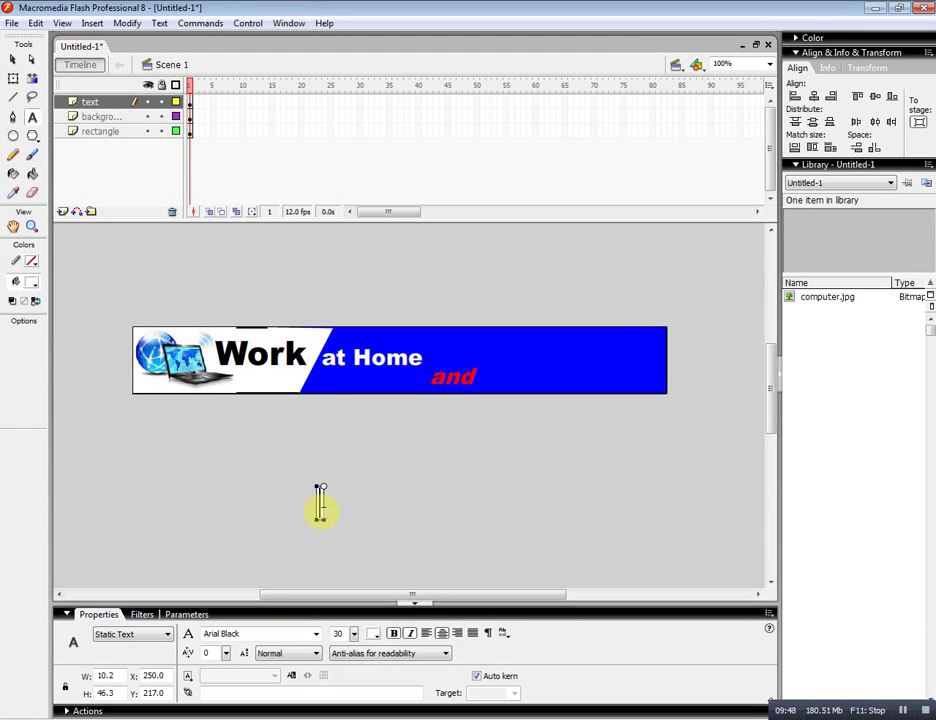
{"action": "type", "text": "Make"}
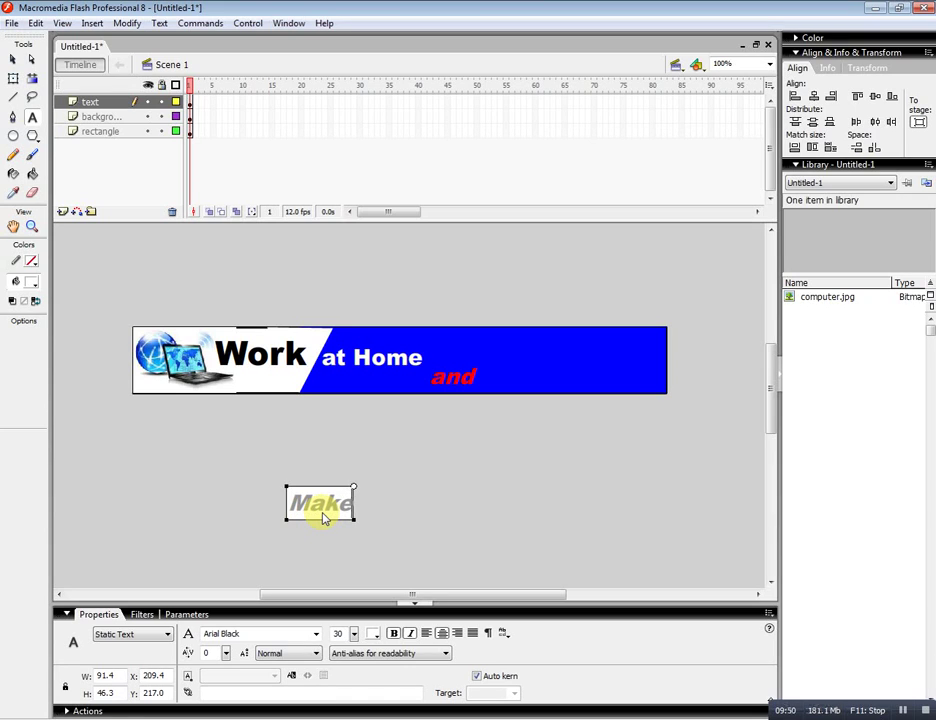
{"action": "key", "text": "shift+Left"}
{"action": "key", "text": "shift+Left"}
{"action": "key", "text": "shift+Left"}
{"action": "key", "text": "shift+Left"}
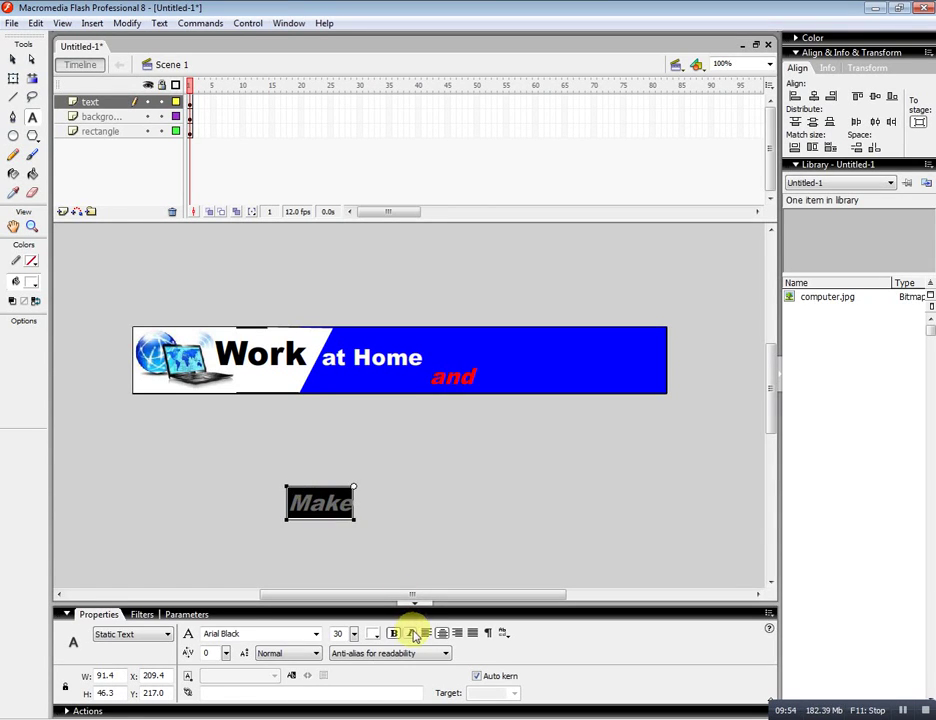
{"action": "left_click", "coordinate": [409, 633]}
{"action": "left_click", "coordinate": [12, 59]}
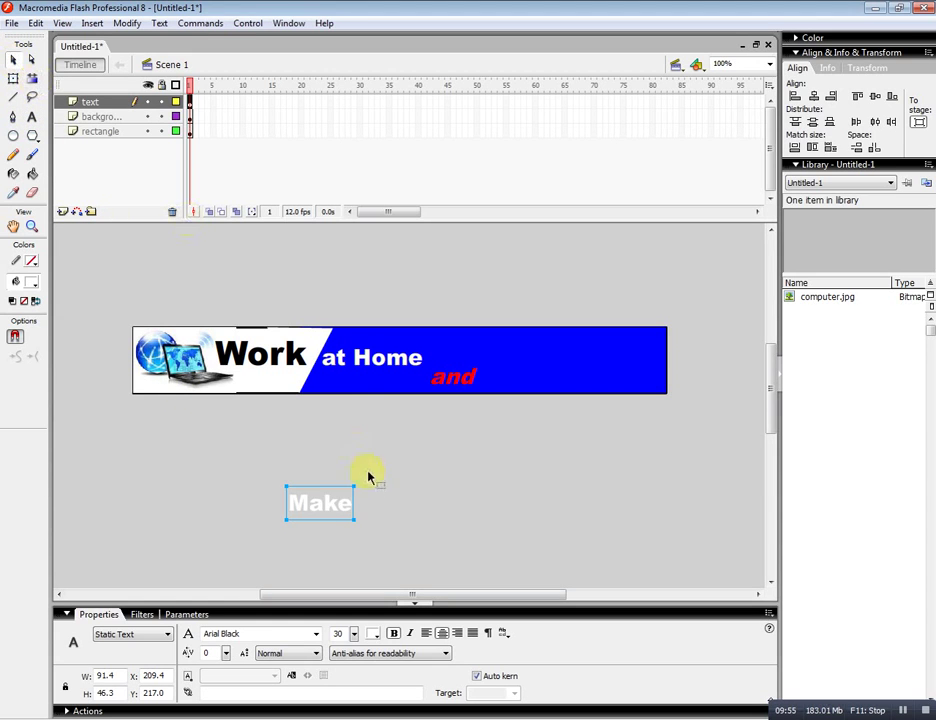
{"action": "left_click_drag", "start_coordinate": [329, 511], "coordinate": [519, 356]}
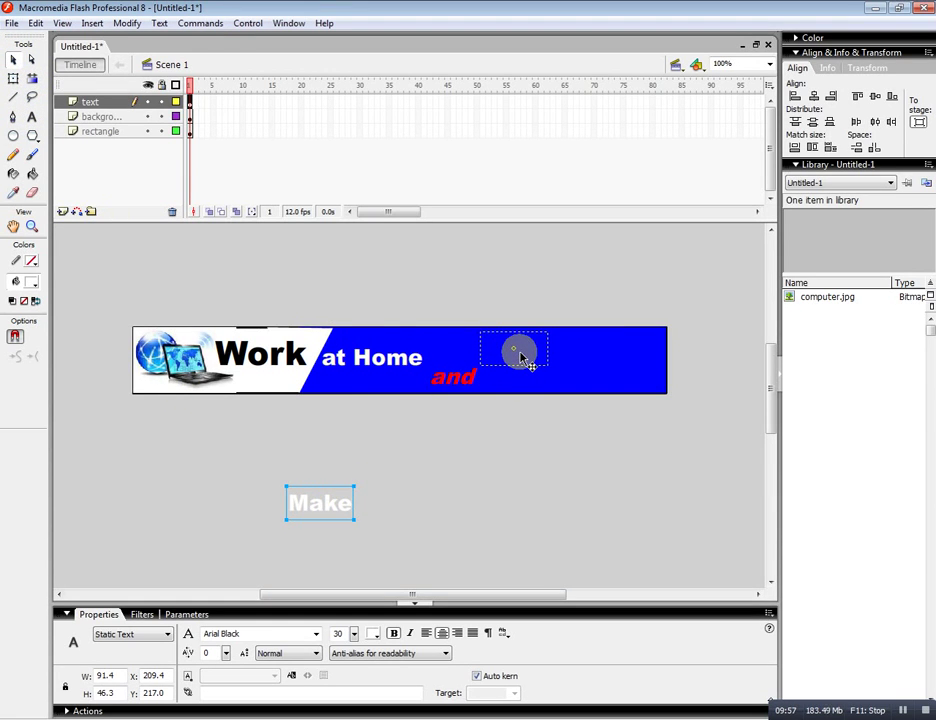
{"action": "left_click_drag", "start_coordinate": [521, 358], "coordinate": [521, 358]}
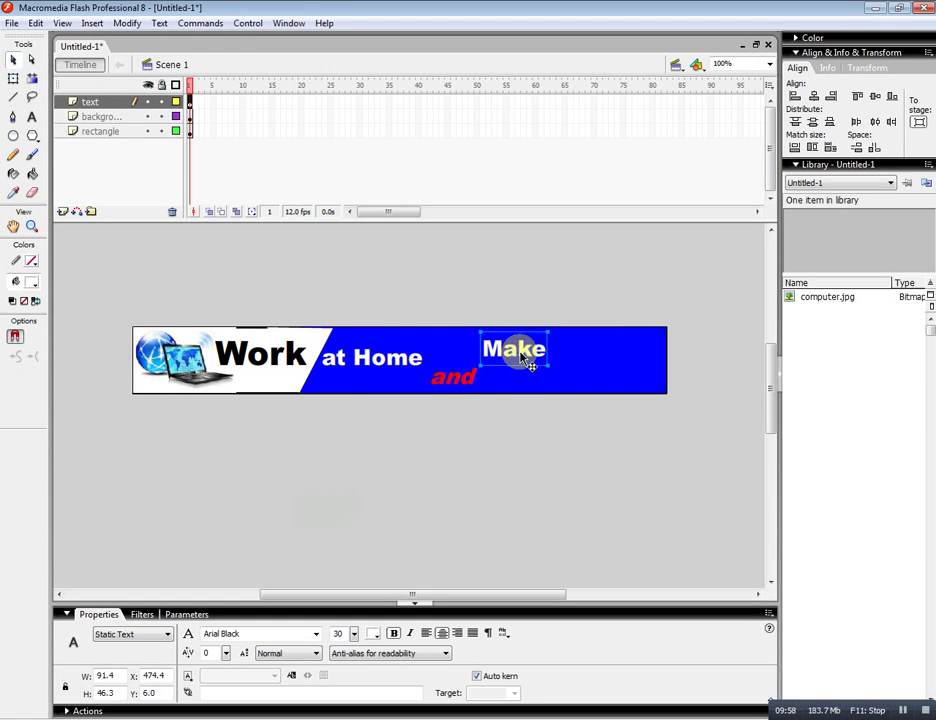
{"action": "left_click", "coordinate": [503, 475]}
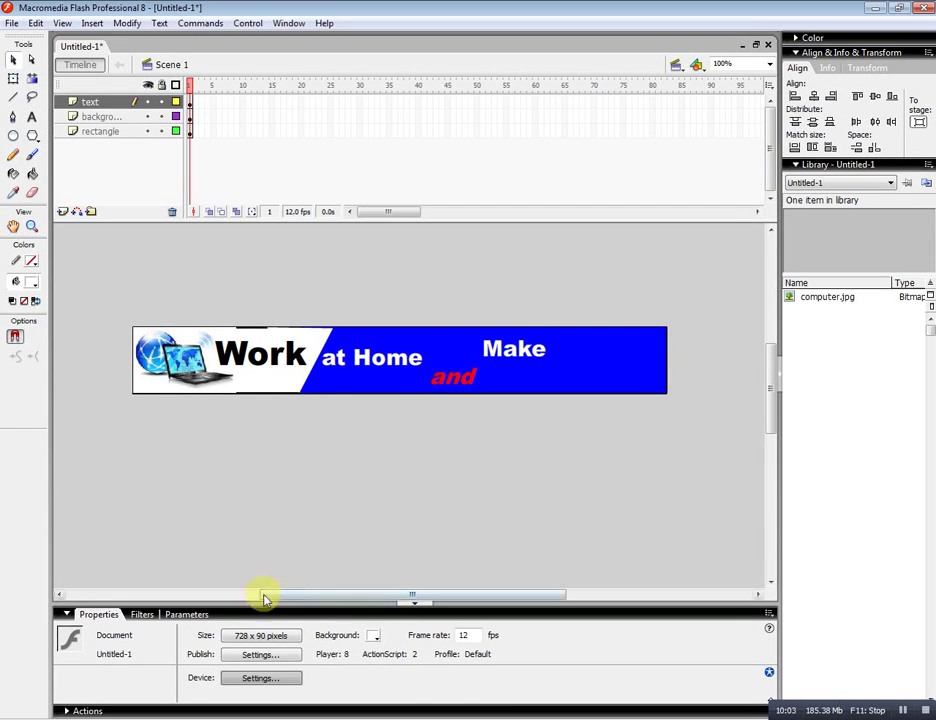
{"action": "left_click", "coordinate": [32, 117]}
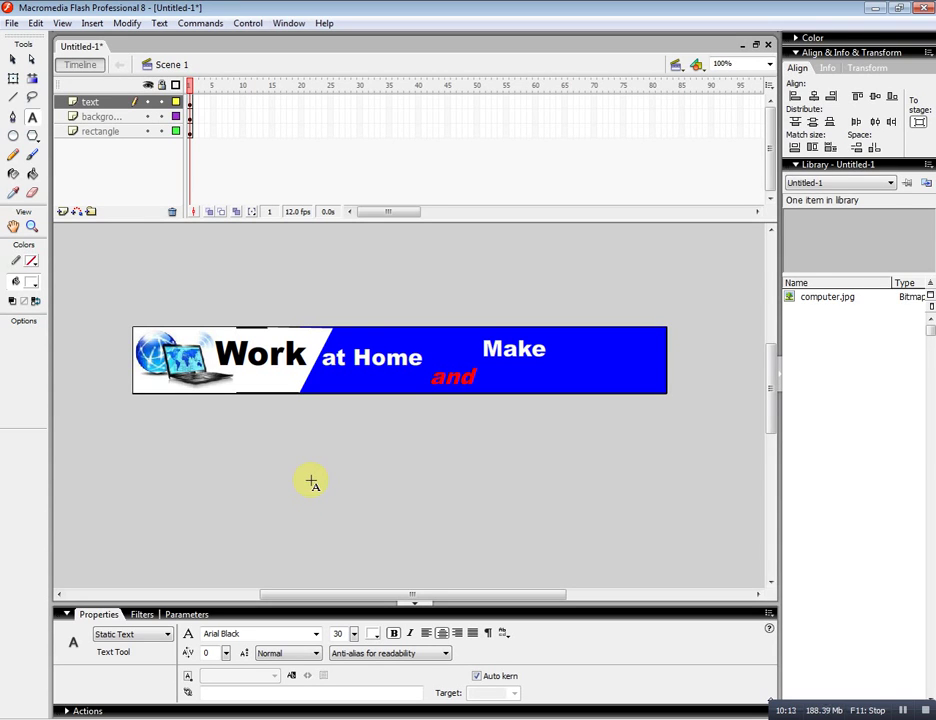
Type 'Money', enlarge it to 40 points, and place it at the banner's right end below 'Make'.
{"action": "left_click", "coordinate": [311, 482]}
{"action": "type", "text": "Mo"}
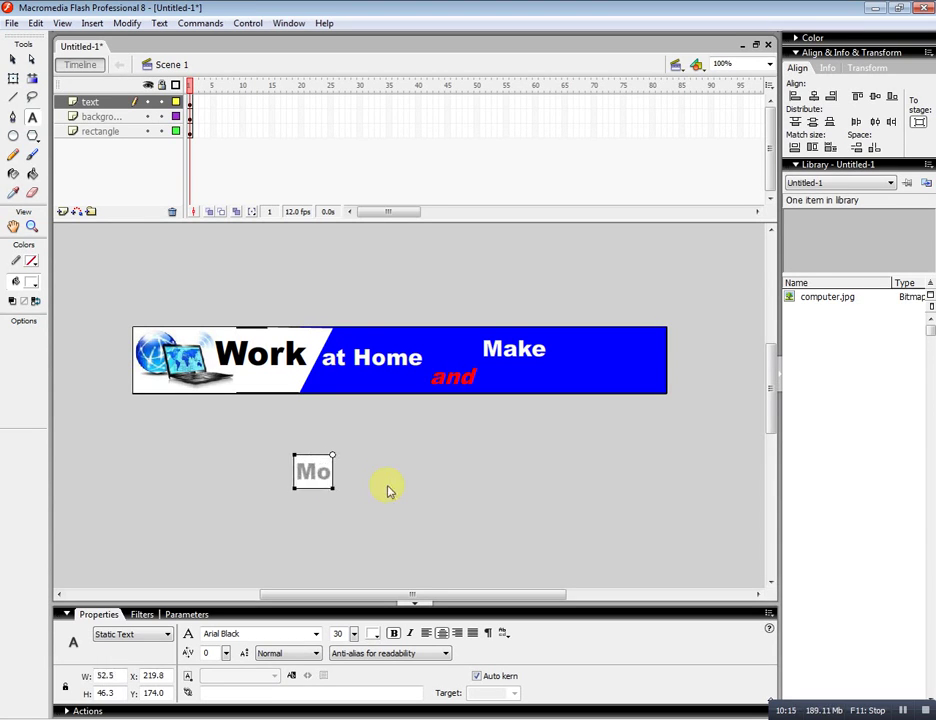
{"action": "type", "text": "ney"}
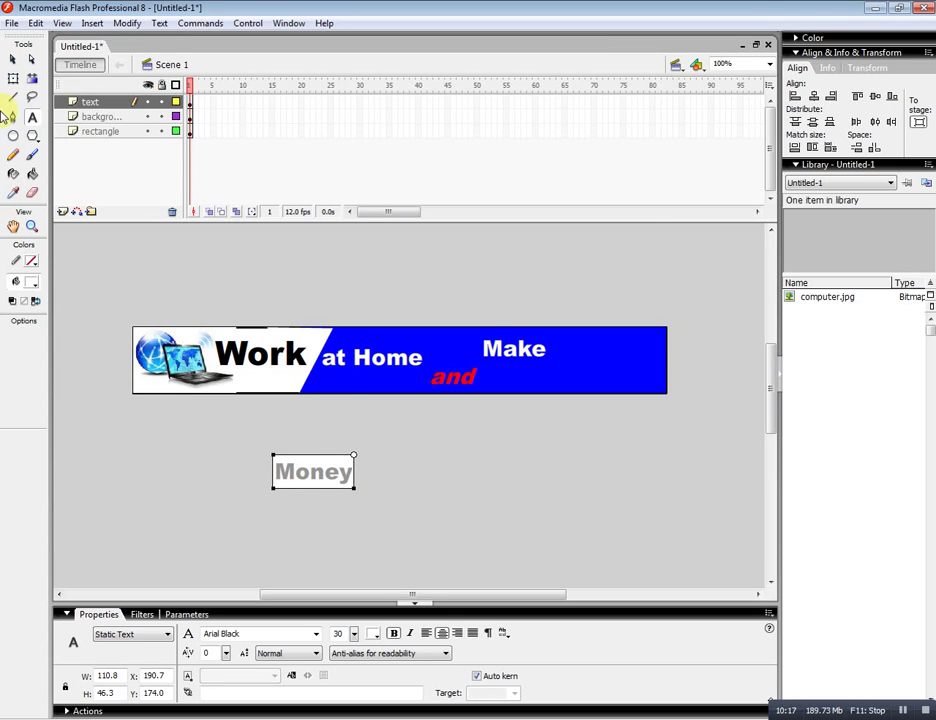
{"action": "left_click", "coordinate": [12, 59]}
{"action": "left_click_drag", "start_coordinate": [308, 459], "coordinate": [614, 366]}
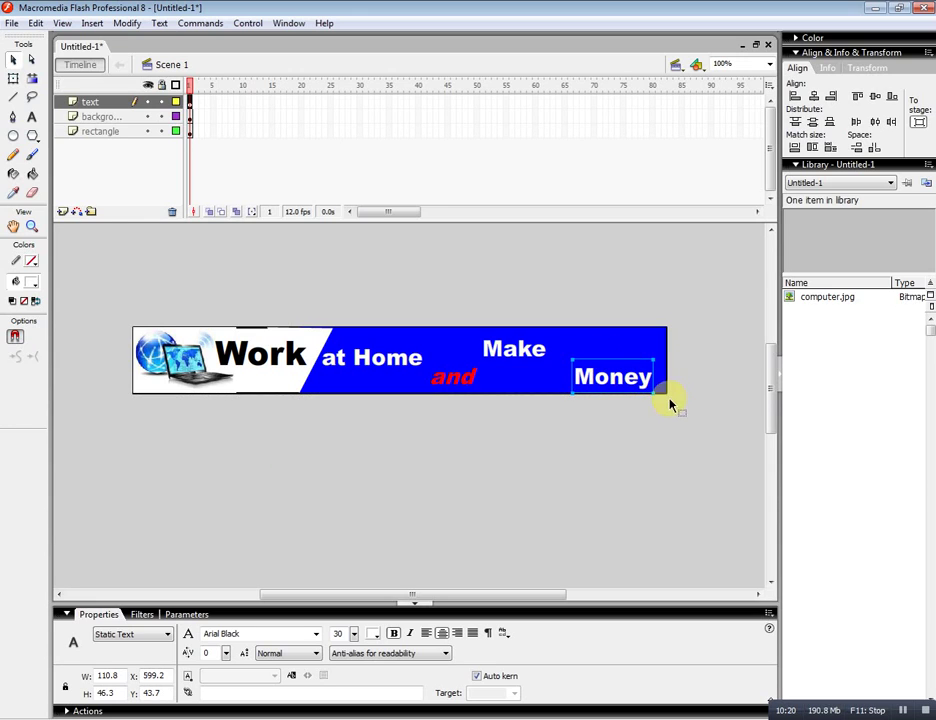
{"action": "left_click", "coordinate": [355, 634]}
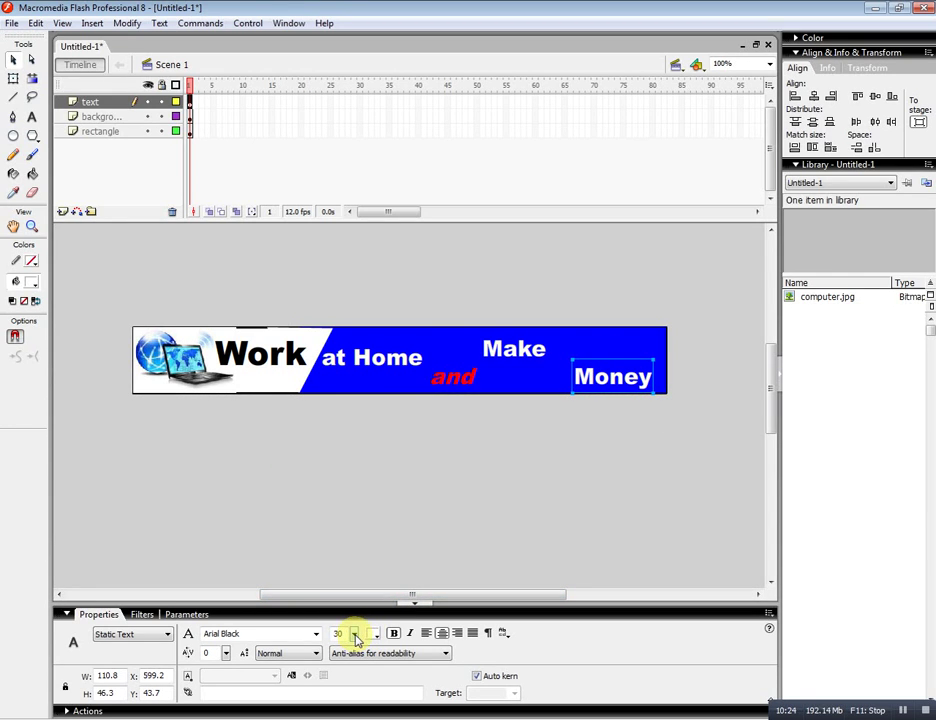
{"action": "left_click_drag", "start_coordinate": [355, 634], "coordinate": [356, 632]}
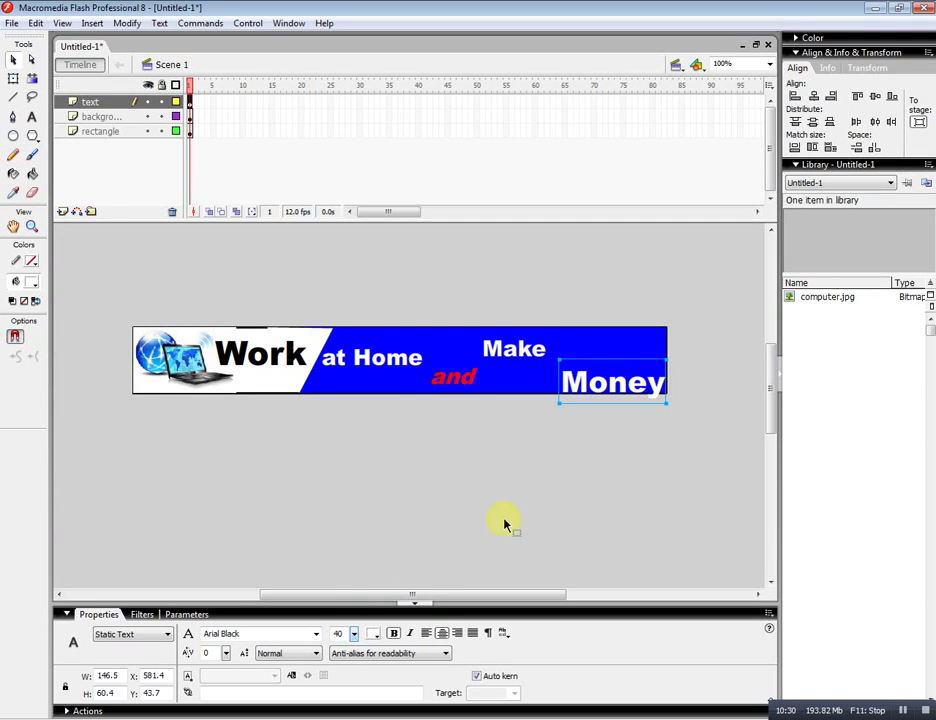
{"action": "left_click", "coordinate": [604, 354]}
{"action": "left_click_drag", "start_coordinate": [604, 354], "coordinate": [599, 345]}
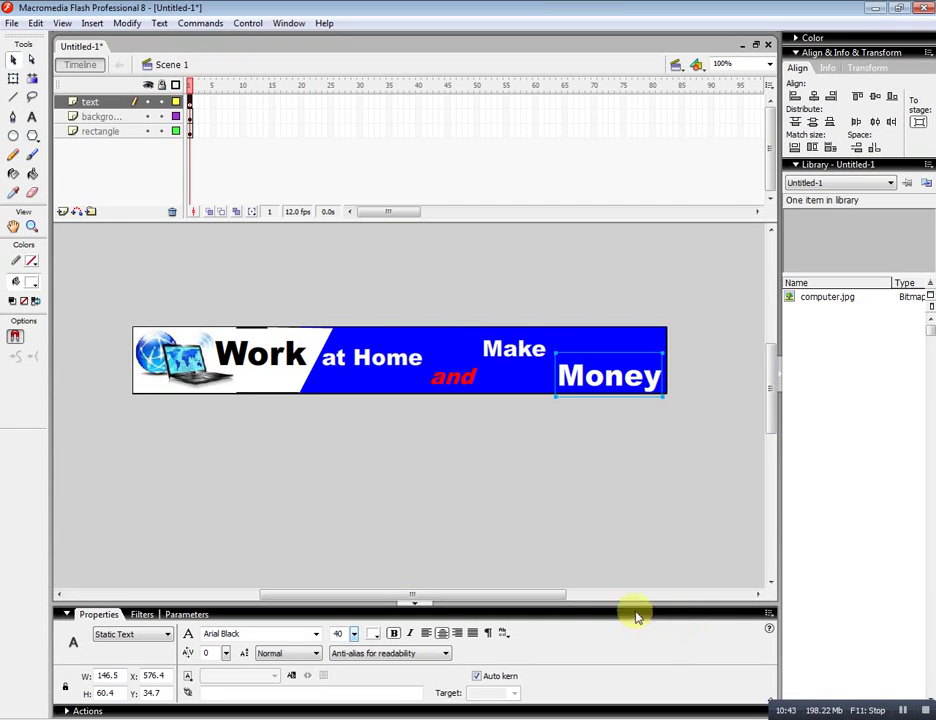
{"action": "left_click", "coordinate": [466, 447]}
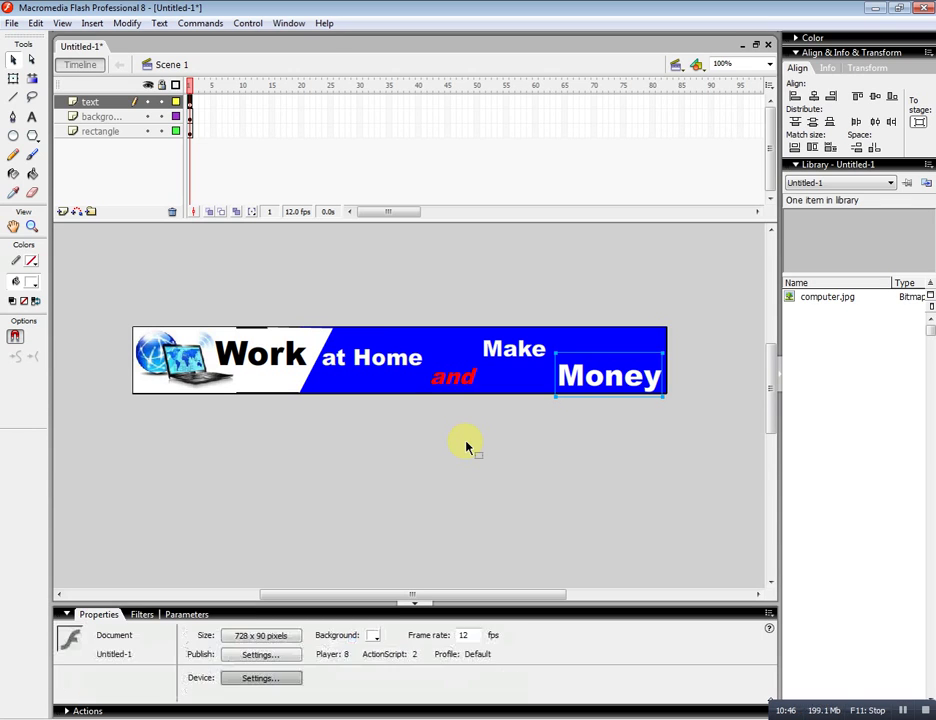
Add a frame-2 keyframe on the text layer and extend the background and rectangle layers to frame 2.
{"action": "left_click", "coordinate": [193, 103]}
{"action": "right_click", "coordinate": [195, 104]}
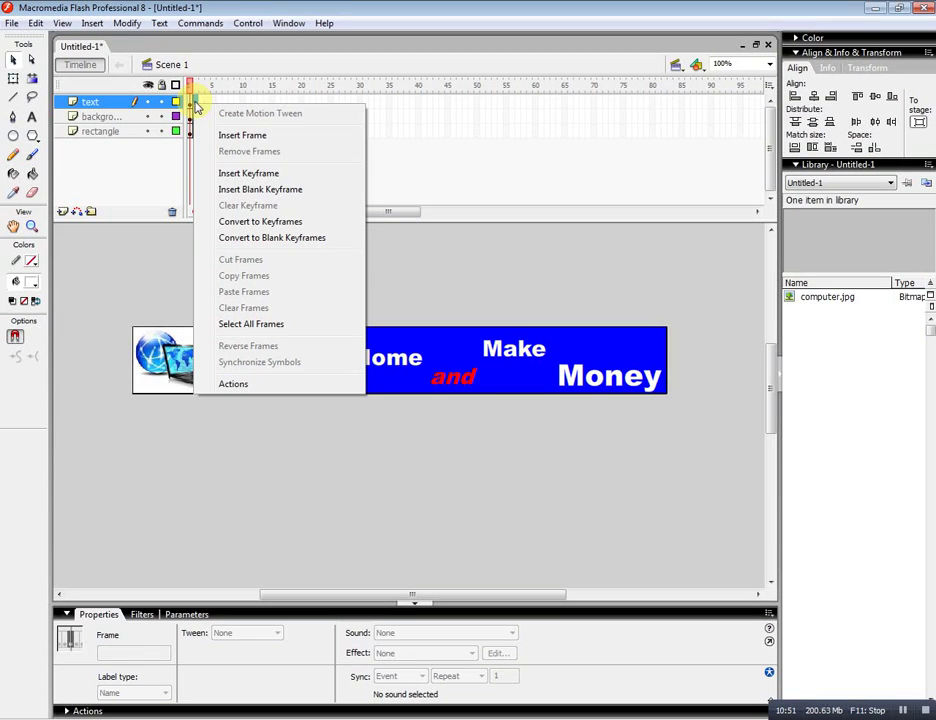
{"action": "left_click", "coordinate": [254, 176]}
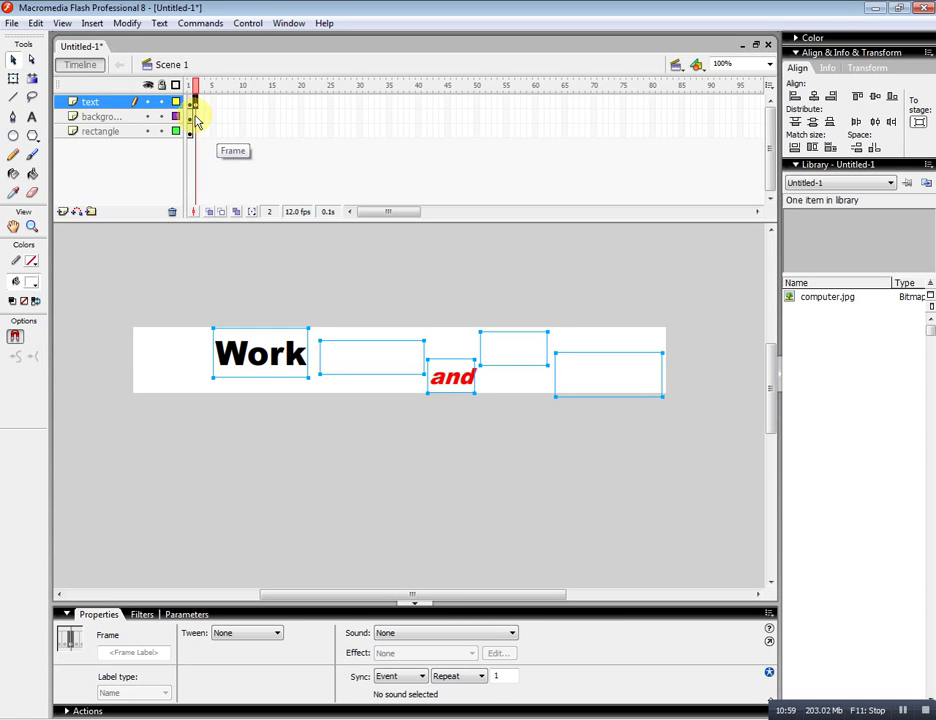
{"action": "left_click", "coordinate": [195, 117]}
{"action": "right_click", "coordinate": [195, 117]}
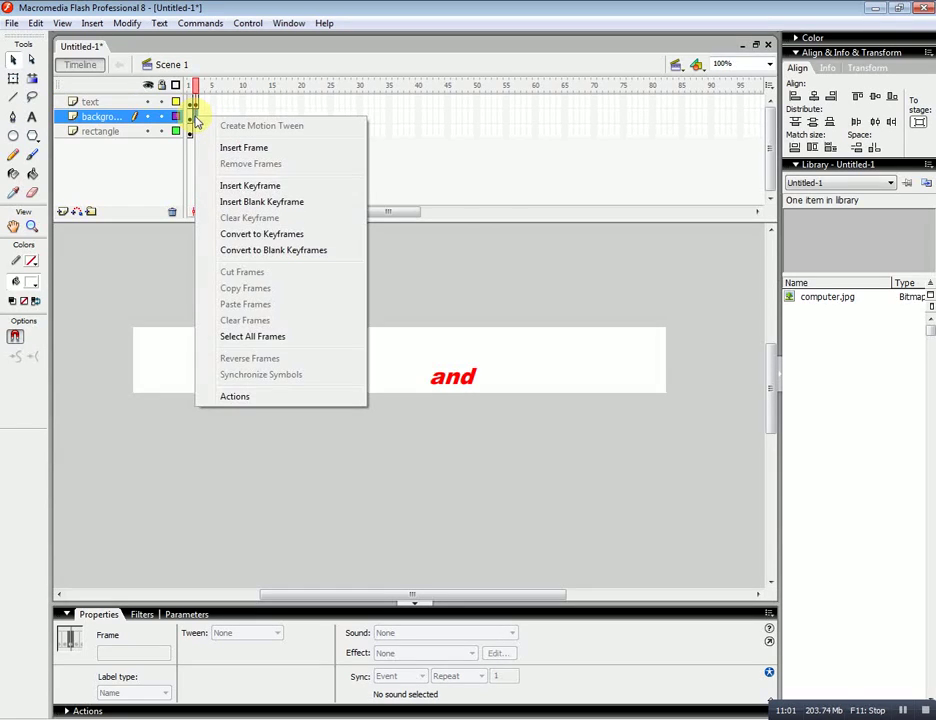
{"action": "left_click", "coordinate": [242, 149]}
{"action": "left_click", "coordinate": [196, 131]}
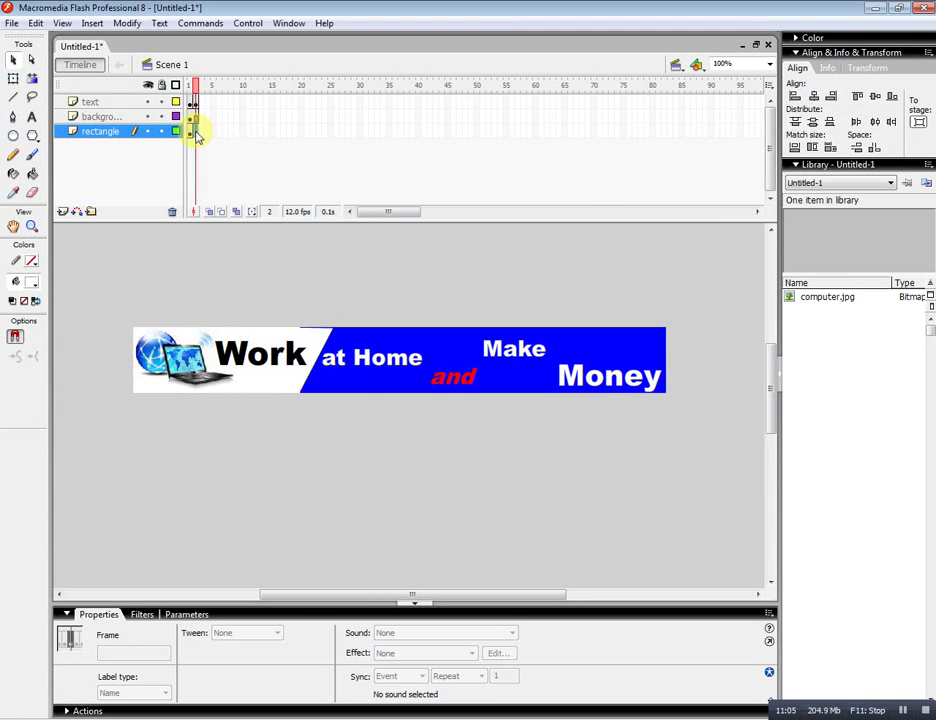
{"action": "right_click", "coordinate": [196, 133]}
{"action": "left_click", "coordinate": [249, 162]}
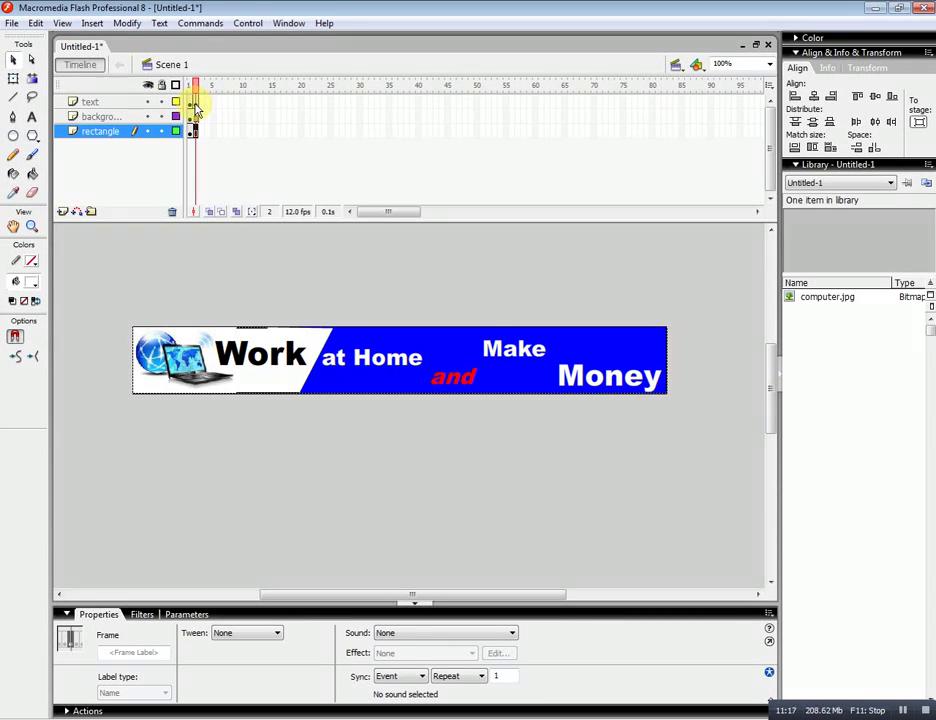
{"action": "left_click", "coordinate": [196, 101]}
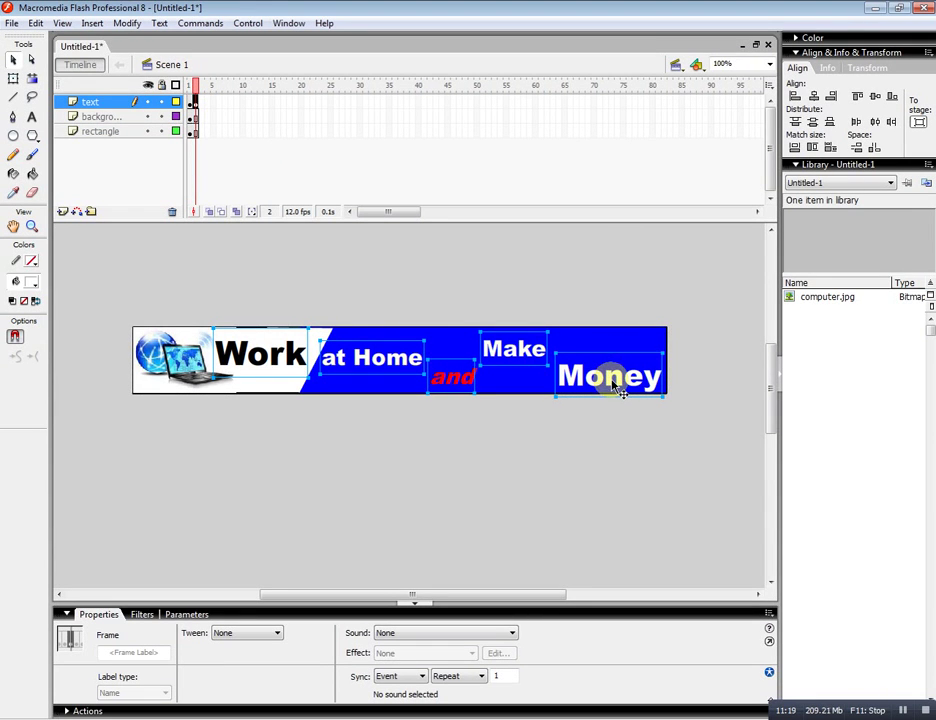
{"action": "left_click", "coordinate": [478, 459]}
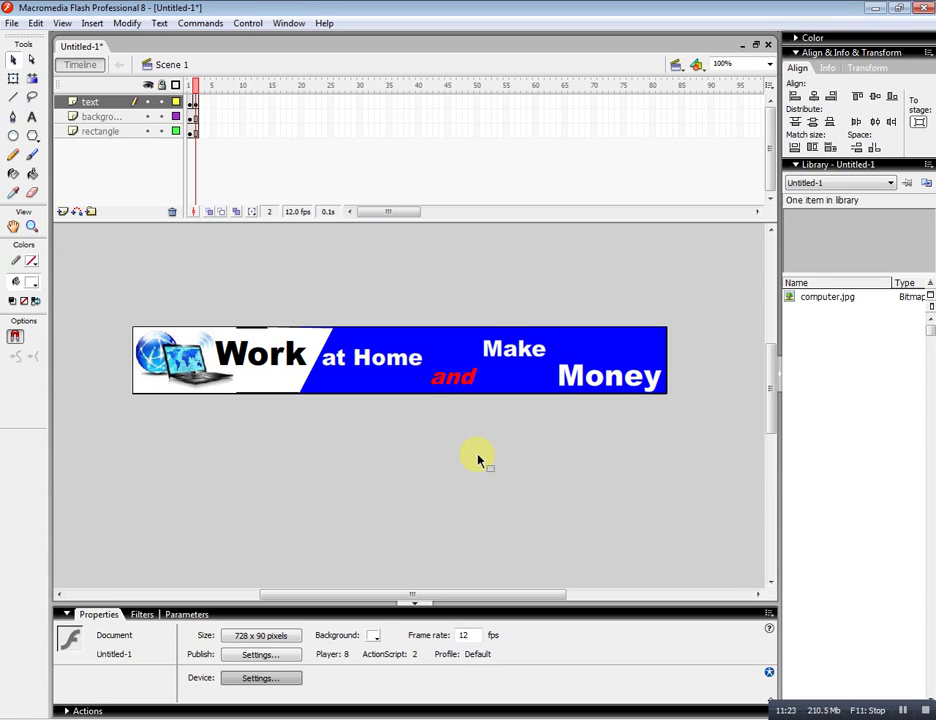
Color 'Money' on frame 2 yellow (#FFFF00) and nudge it up one step.
{"action": "left_click", "coordinate": [610, 388]}
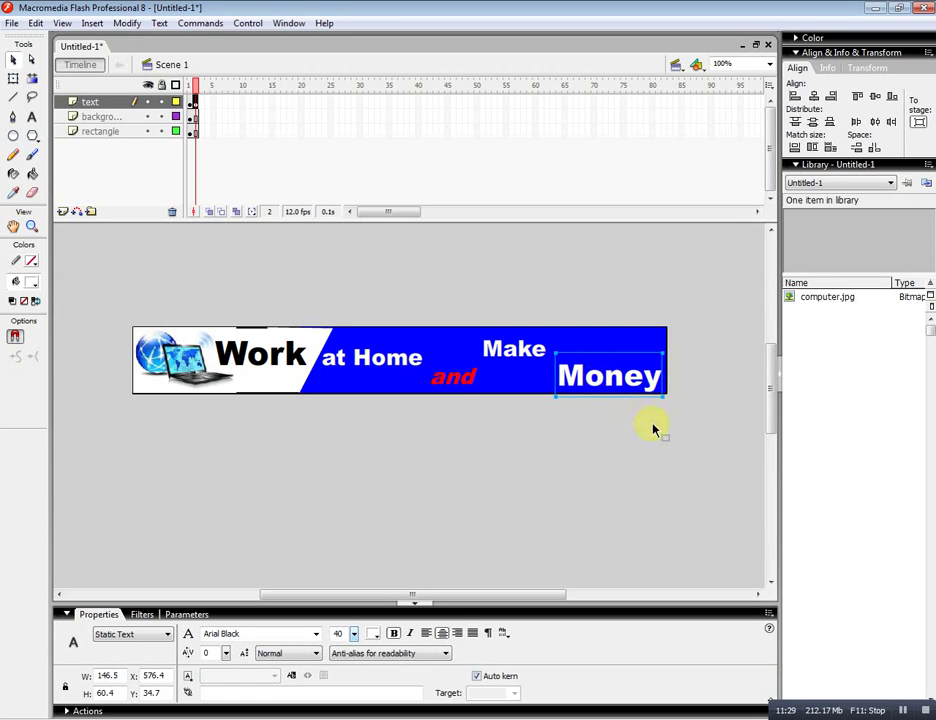
{"action": "left_click", "coordinate": [376, 637]}
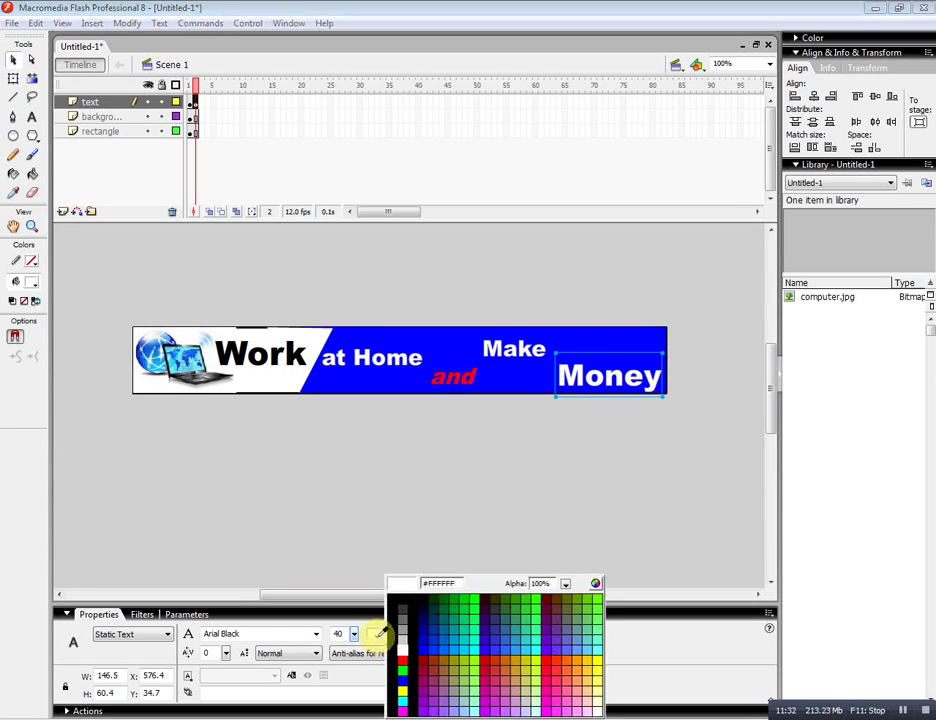
{"action": "left_click", "coordinate": [404, 689]}
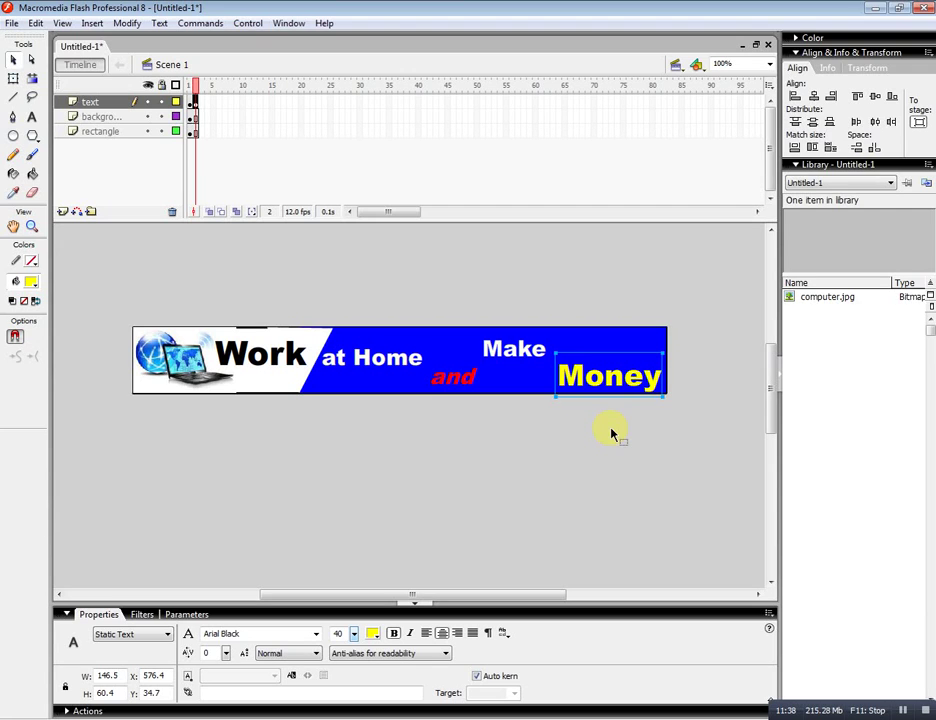
{"action": "key", "text": "Up"}
{"action": "key", "text": "Up"}
{"action": "key", "text": "Up"}
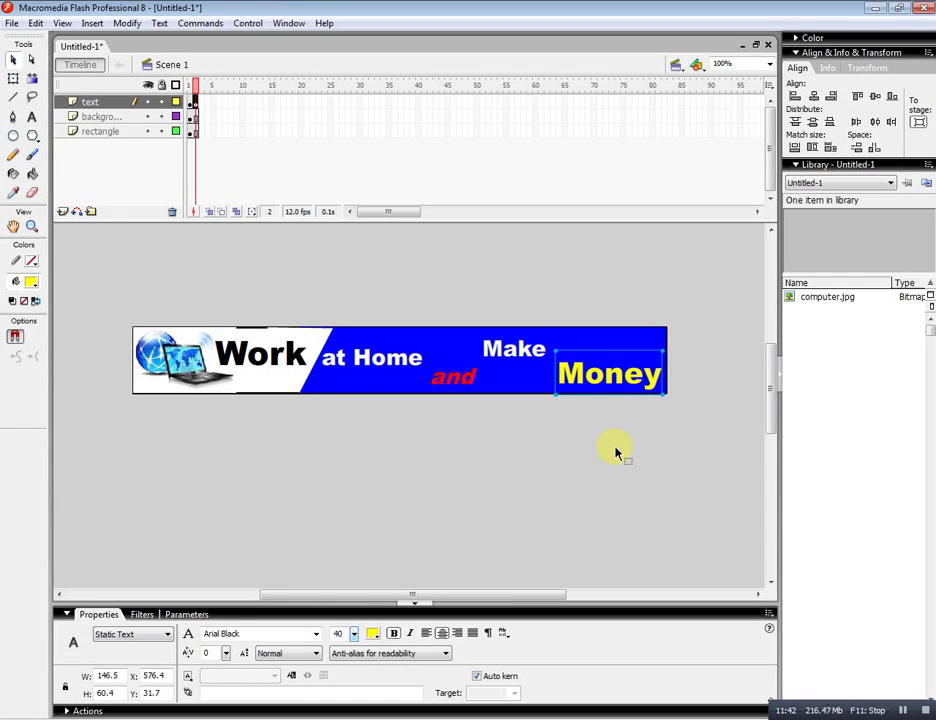
{"action": "left_click", "coordinate": [616, 445]}
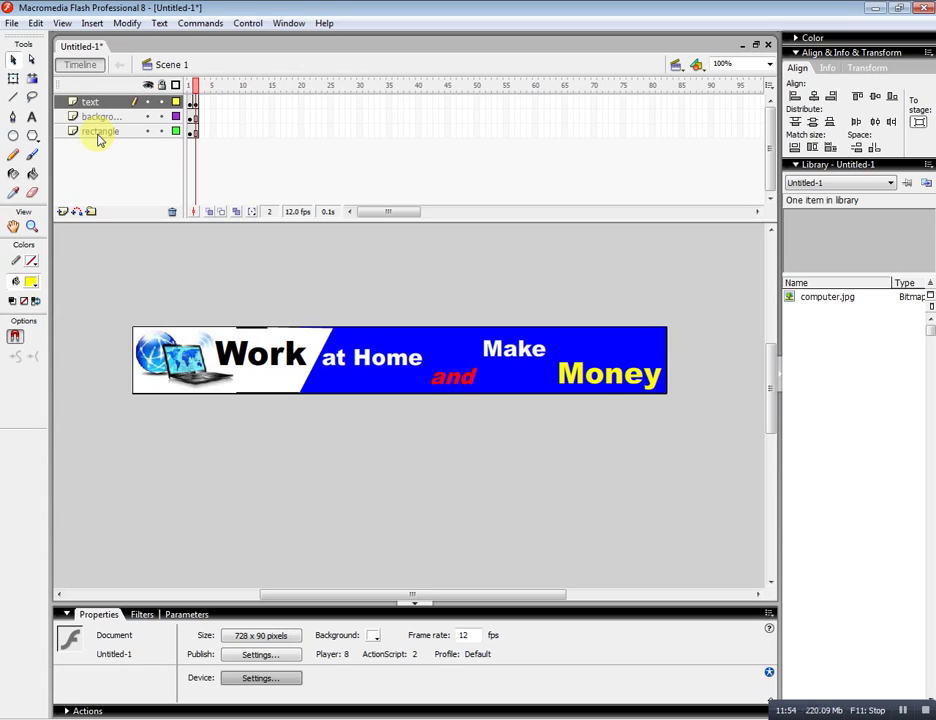
Move the rectangle layer to the top of the stack and run Test Movie with Ctrl+Enter.
{"action": "left_click_drag", "start_coordinate": [98, 134], "coordinate": [108, 104]}
{"action": "left_click", "coordinate": [606, 484]}
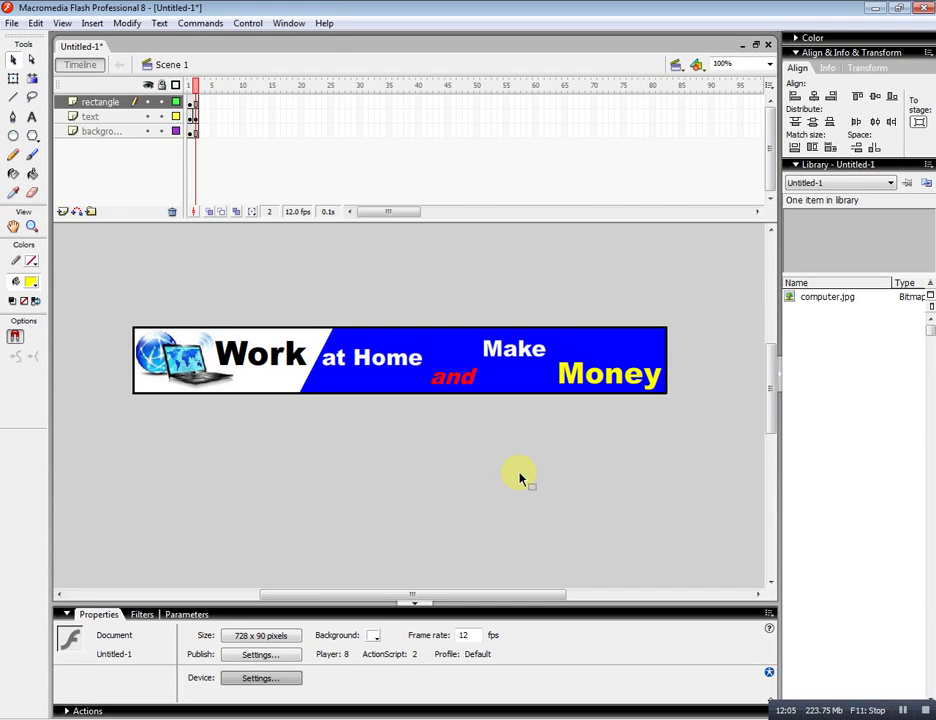
{"action": "key", "text": "ctrl+Return"}
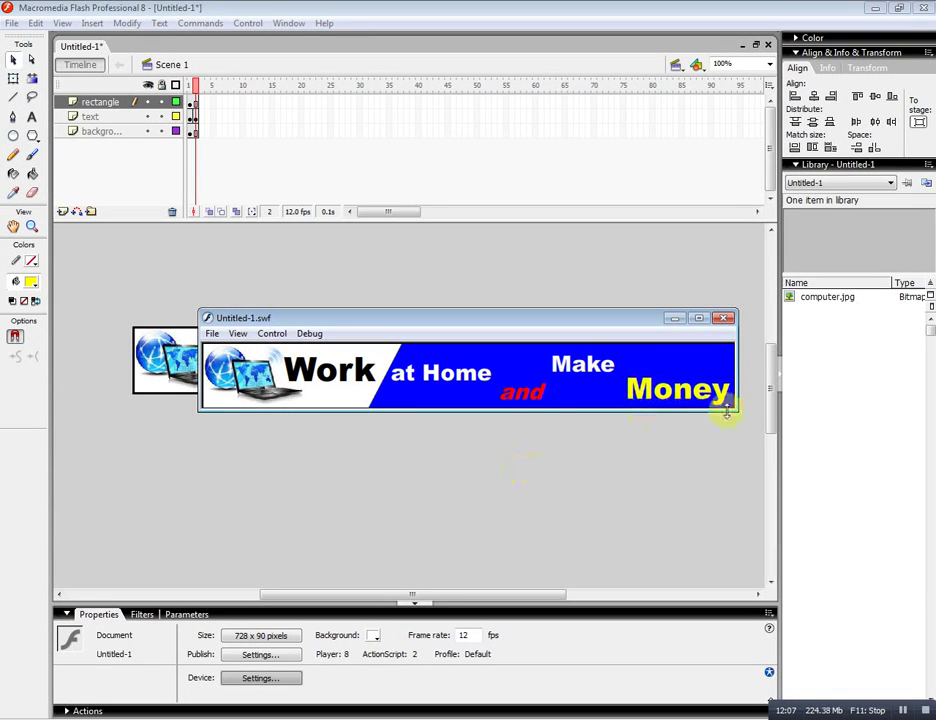
Maximize the Untitled-1.swf test window to watch the banner play, then close it.
{"action": "left_click", "coordinate": [699, 318]}
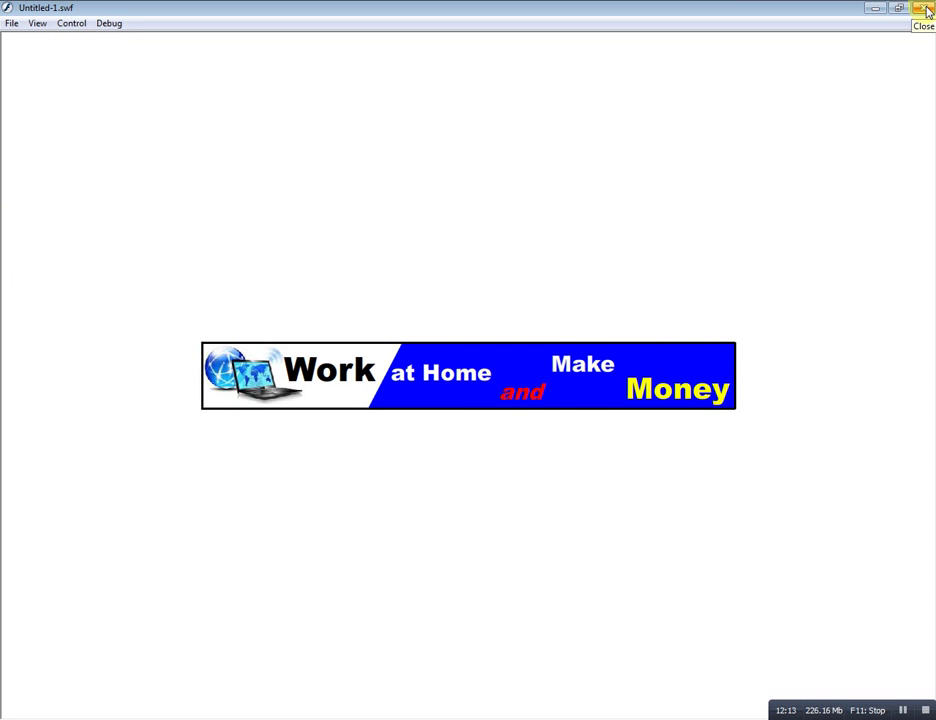
{"action": "left_click", "coordinate": [924, 9]}
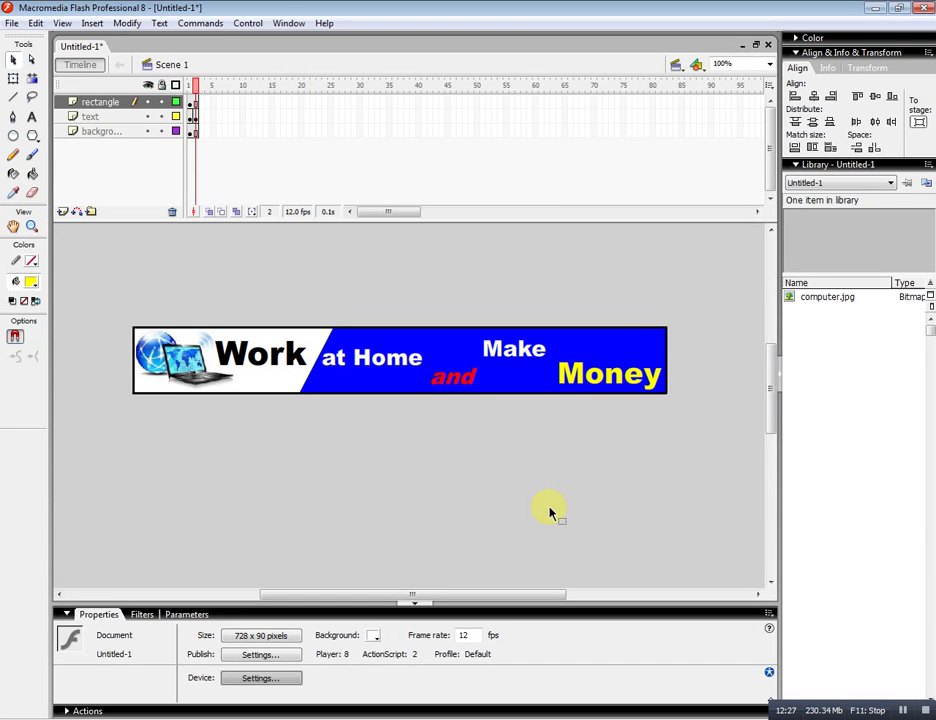
Insert a new top layer, rename it 'button', and select its frame 1.
{"action": "left_click", "coordinate": [62, 213]}
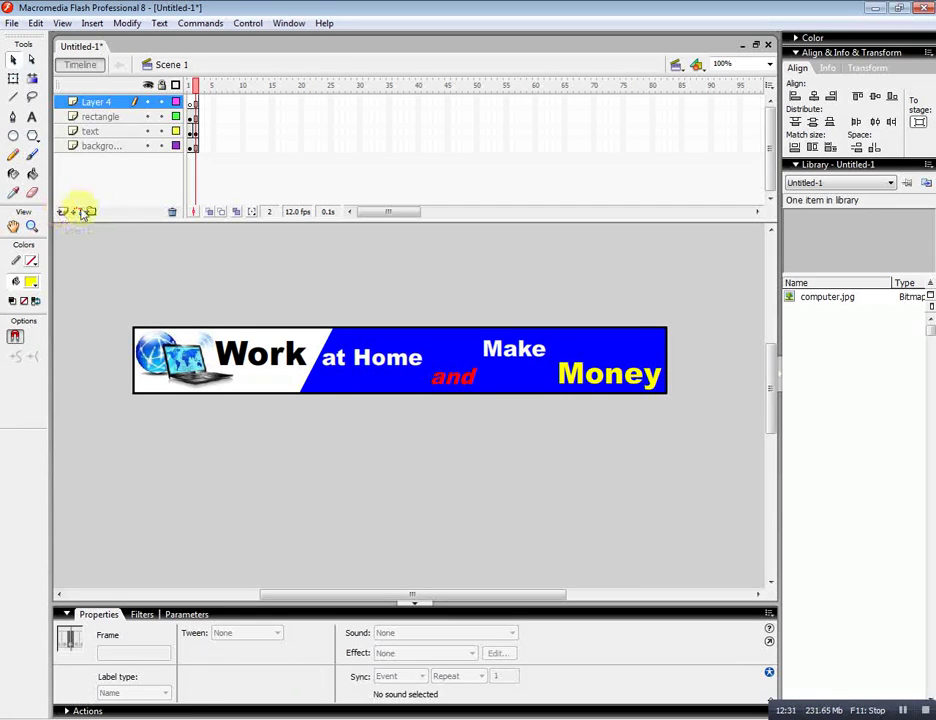
{"action": "double_click", "coordinate": [96, 102]}
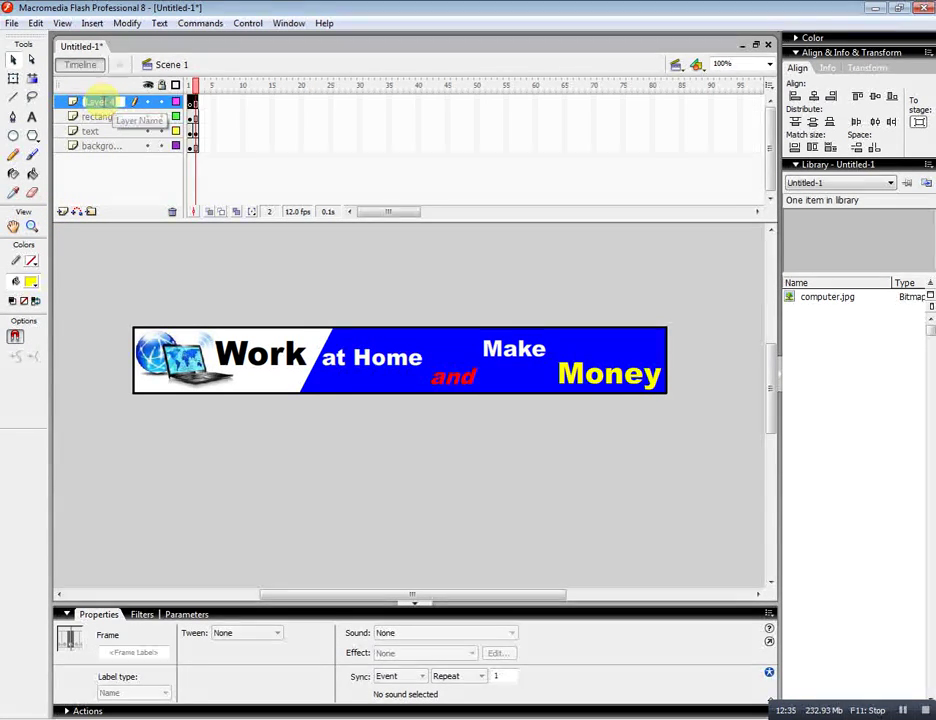
{"action": "type", "text": "bu"}
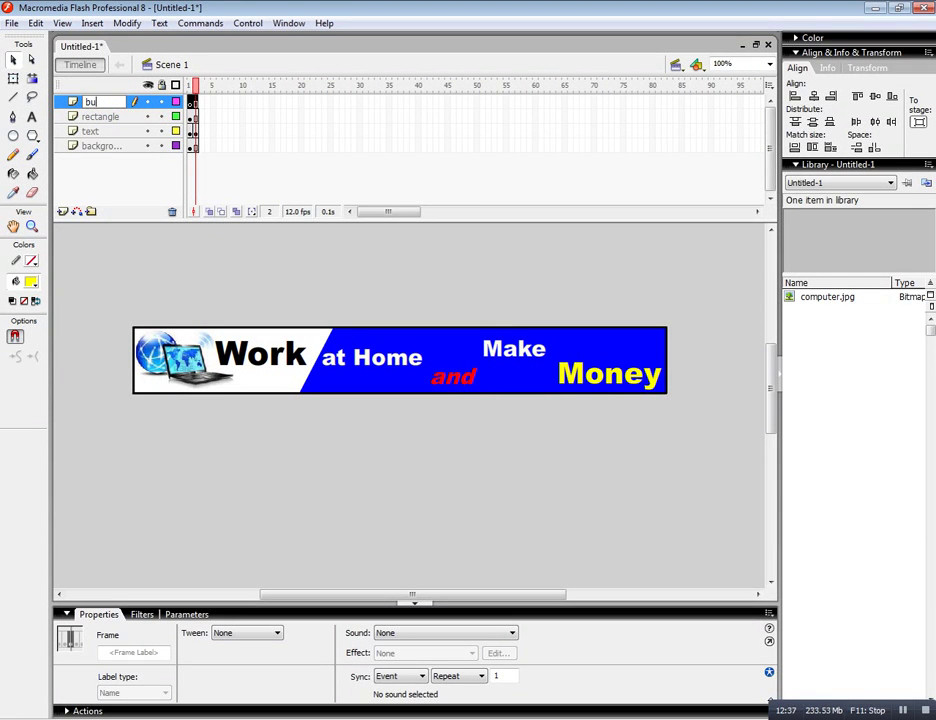
{"action": "type", "text": "tton"}
{"action": "key", "text": "Return"}
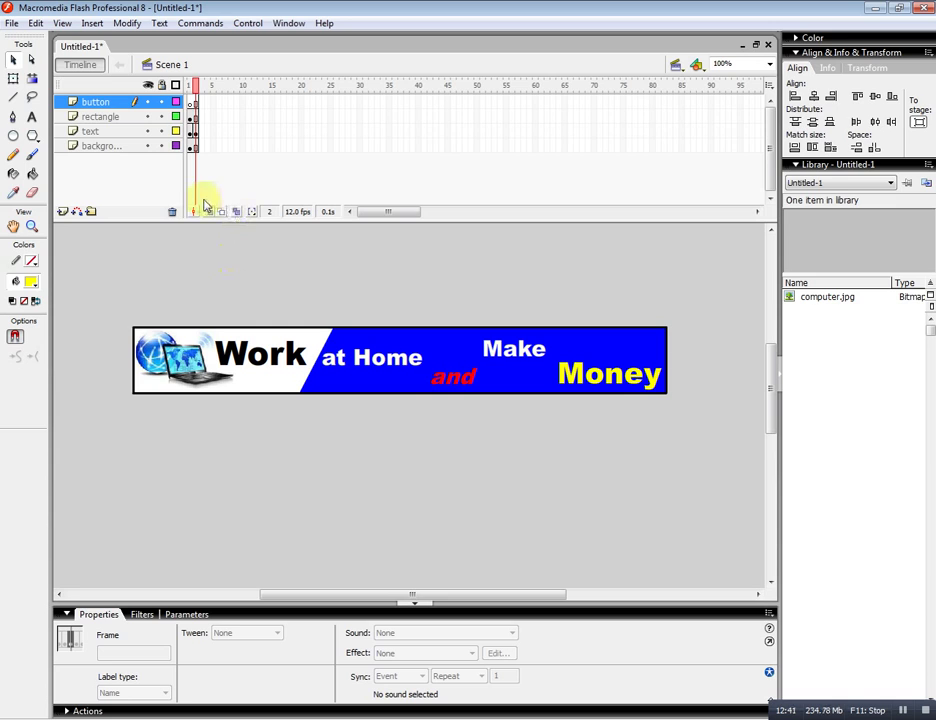
{"action": "left_click", "coordinate": [191, 102]}
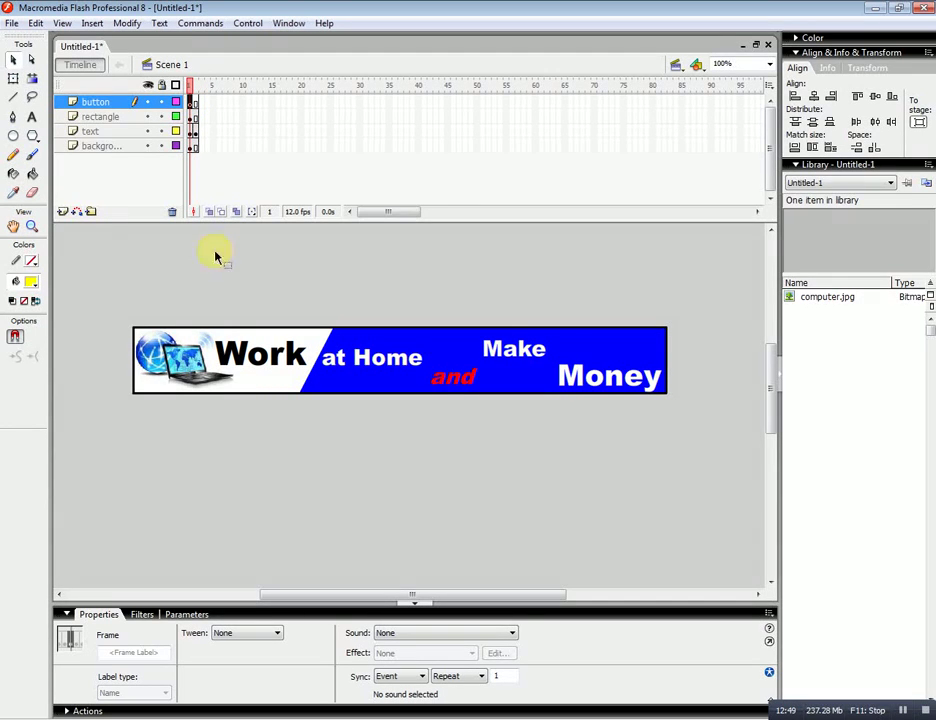
Draw a white-filled rectangle spanning the whole banner with the Rectangle Tool, then select it.
{"action": "left_click", "coordinate": [33, 140]}
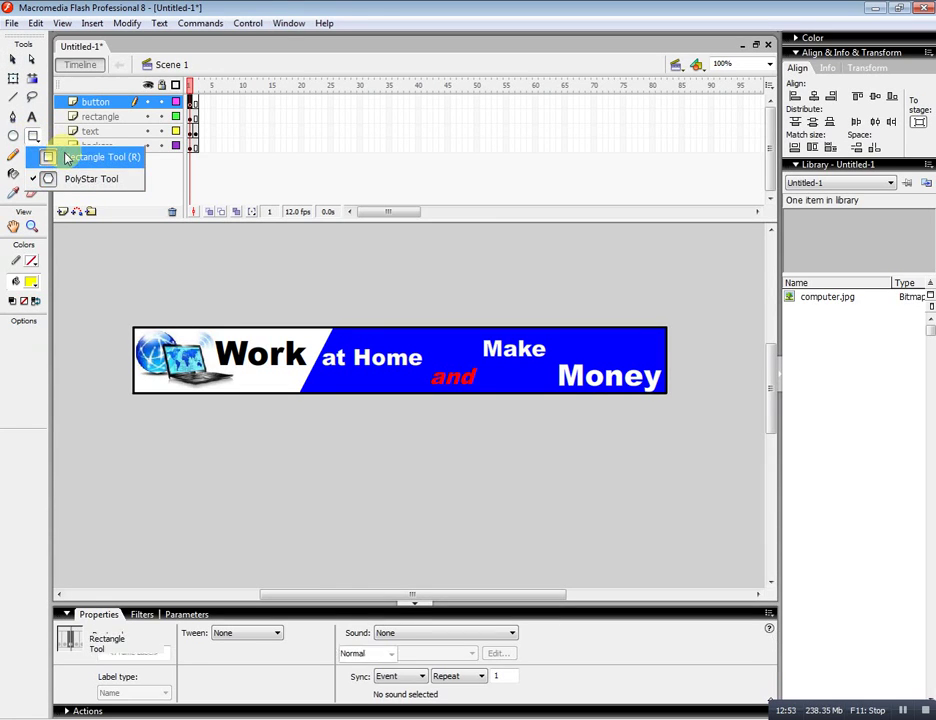
{"action": "left_click", "coordinate": [63, 156]}
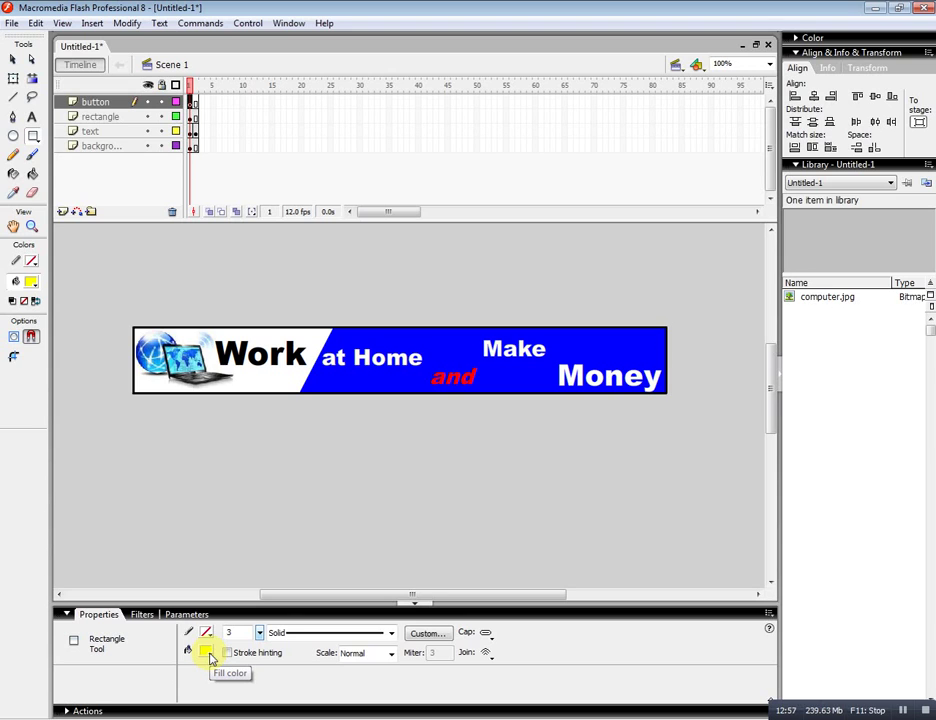
{"action": "left_click", "coordinate": [212, 658]}
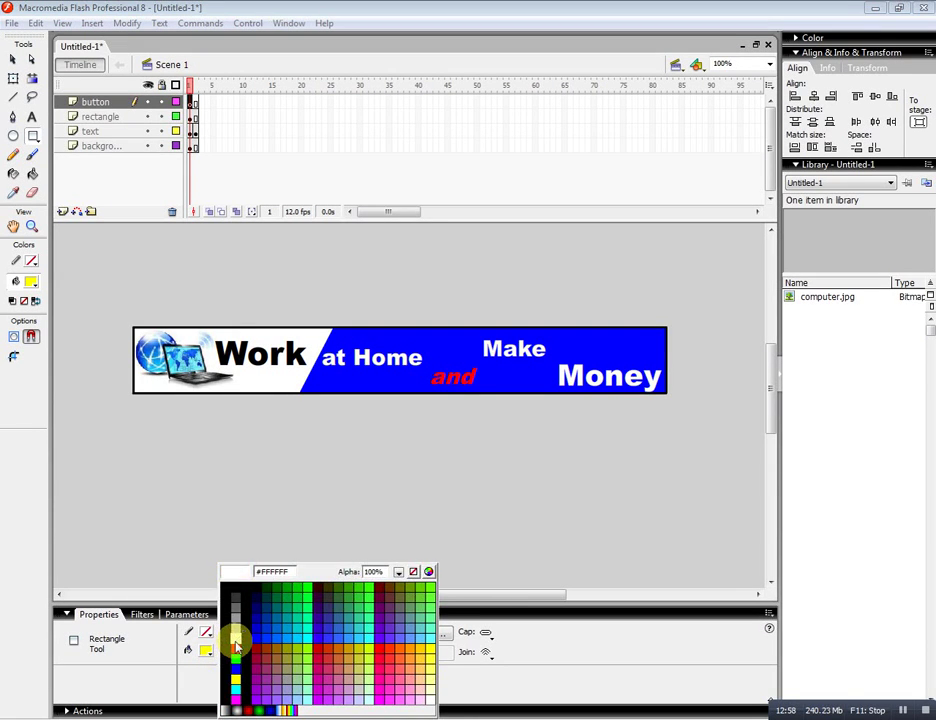
{"action": "left_click", "coordinate": [237, 645]}
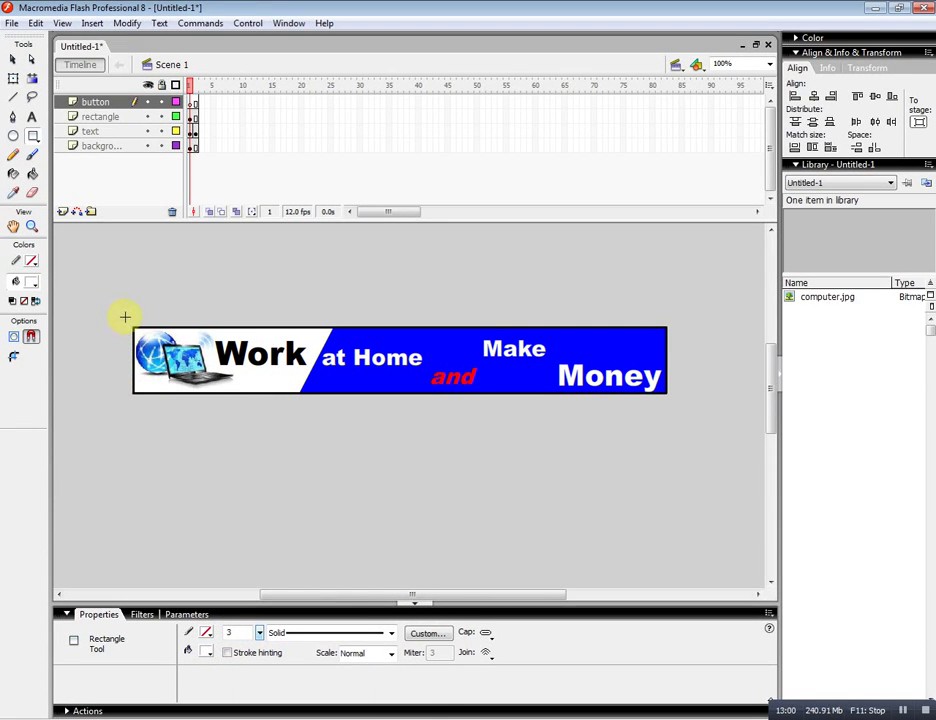
{"action": "left_click_drag", "start_coordinate": [125, 318], "coordinate": [703, 401]}
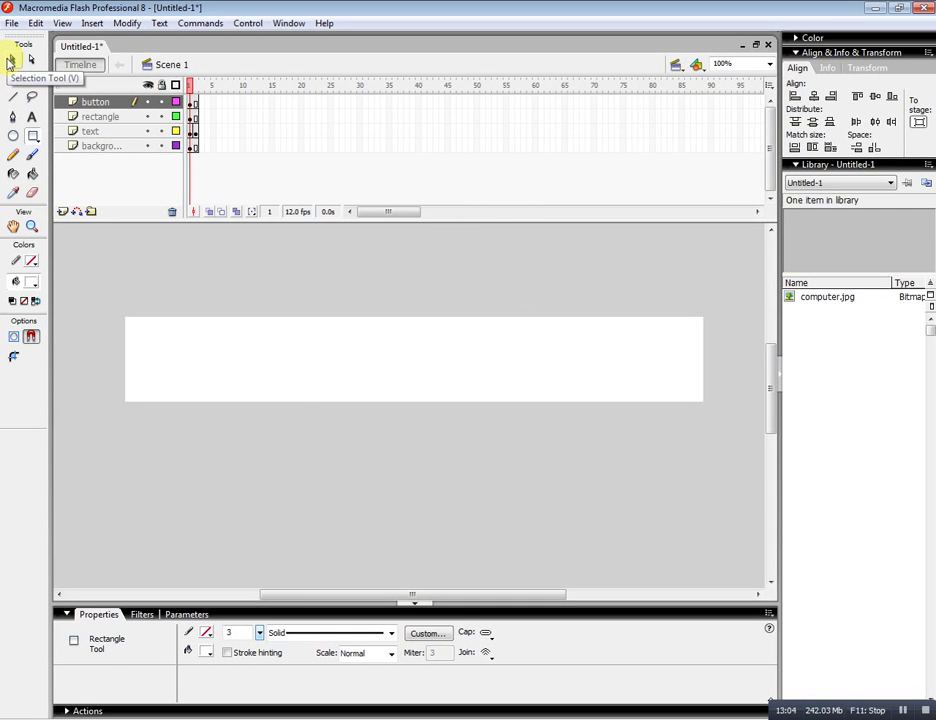
{"action": "left_click", "coordinate": [10, 60]}
{"action": "left_click", "coordinate": [327, 349]}
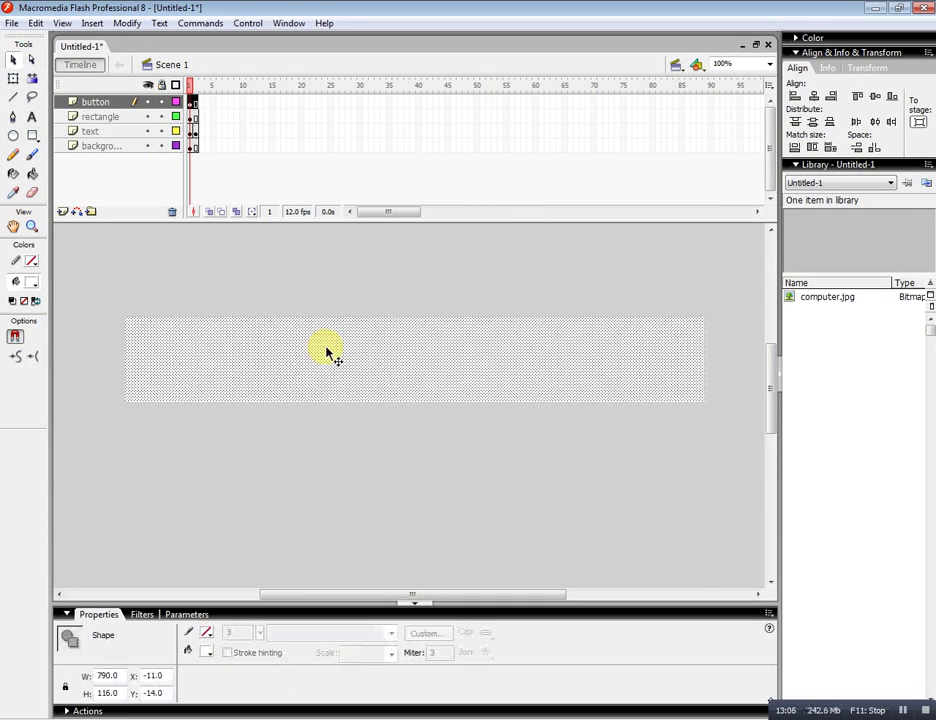
Resize the rectangle to W 728, H 90 and centre it horizontally and vertically on the stage.
{"action": "double_click", "coordinate": [106, 676]}
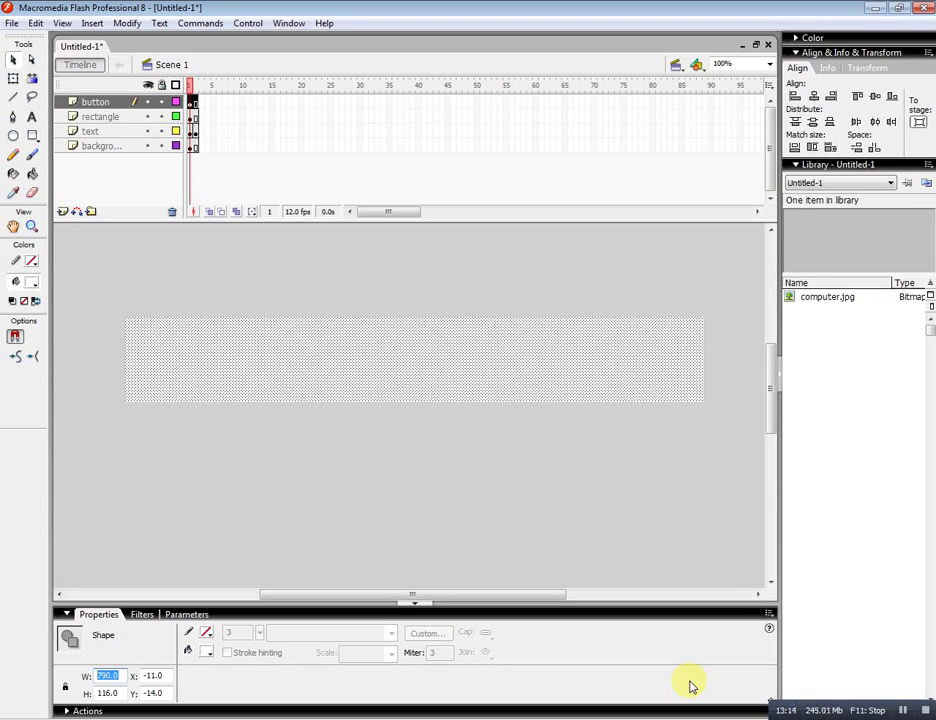
{"action": "type", "text": "728"}
{"action": "key", "text": "Tab"}
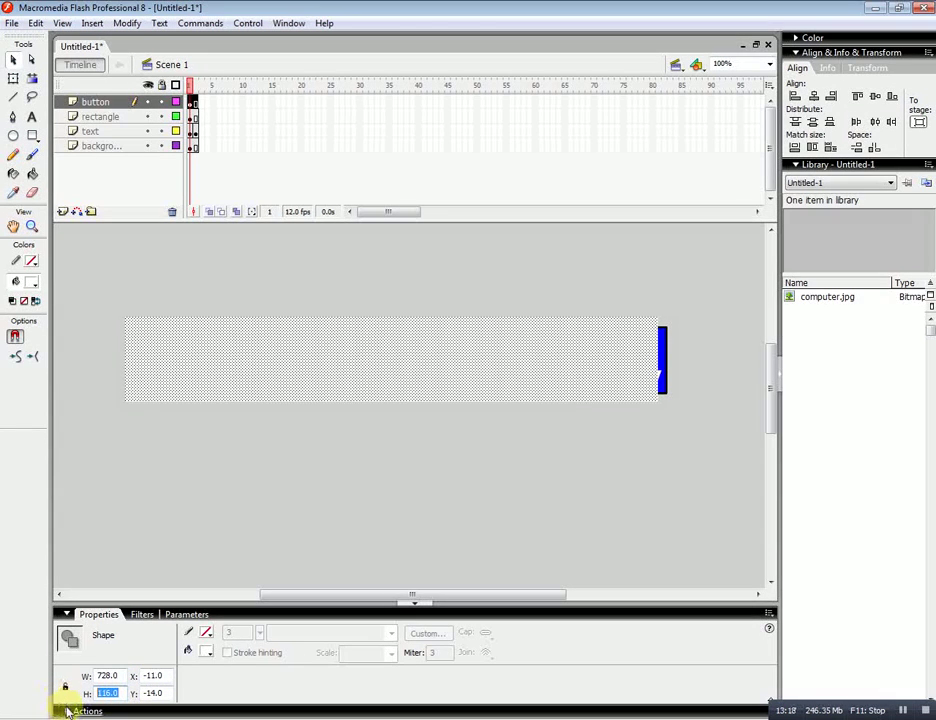
{"action": "type", "text": "90"}
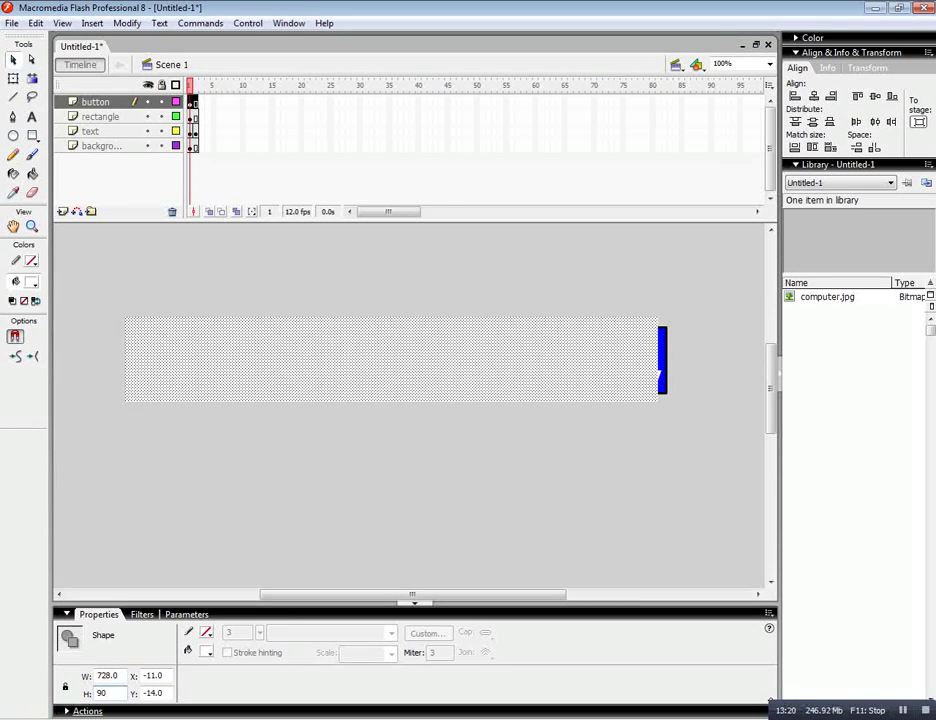
{"action": "key", "text": "Return"}
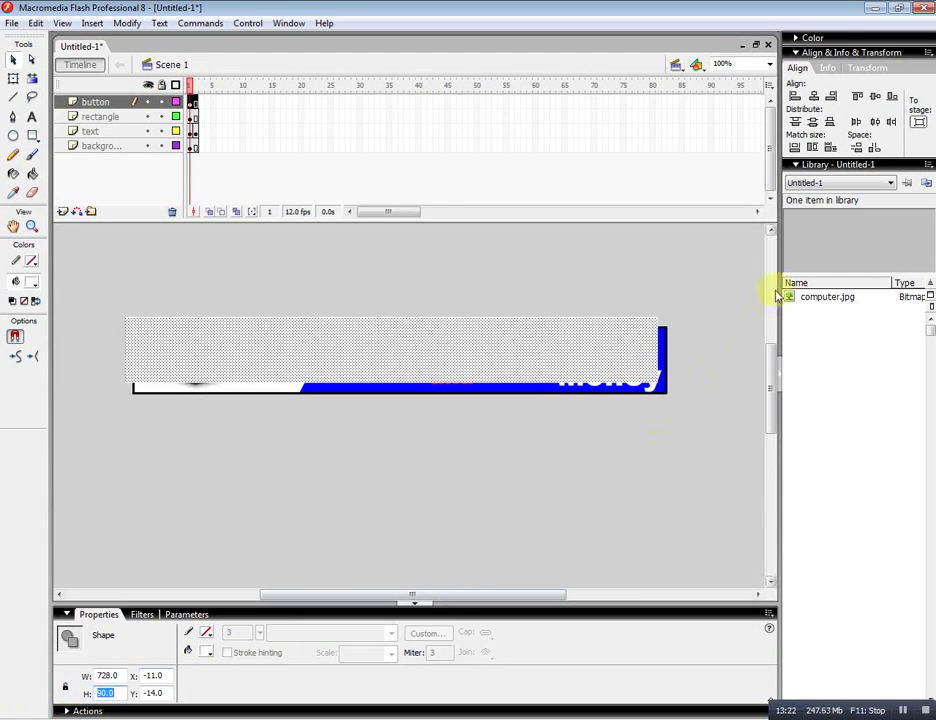
{"action": "left_click", "coordinate": [815, 97]}
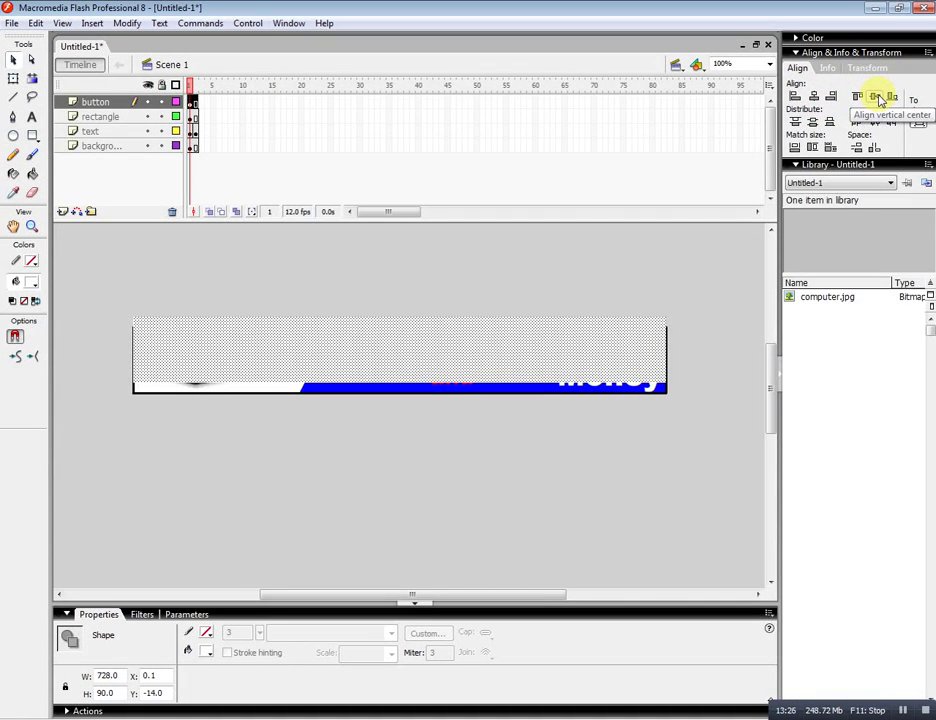
{"action": "left_click", "coordinate": [877, 97]}
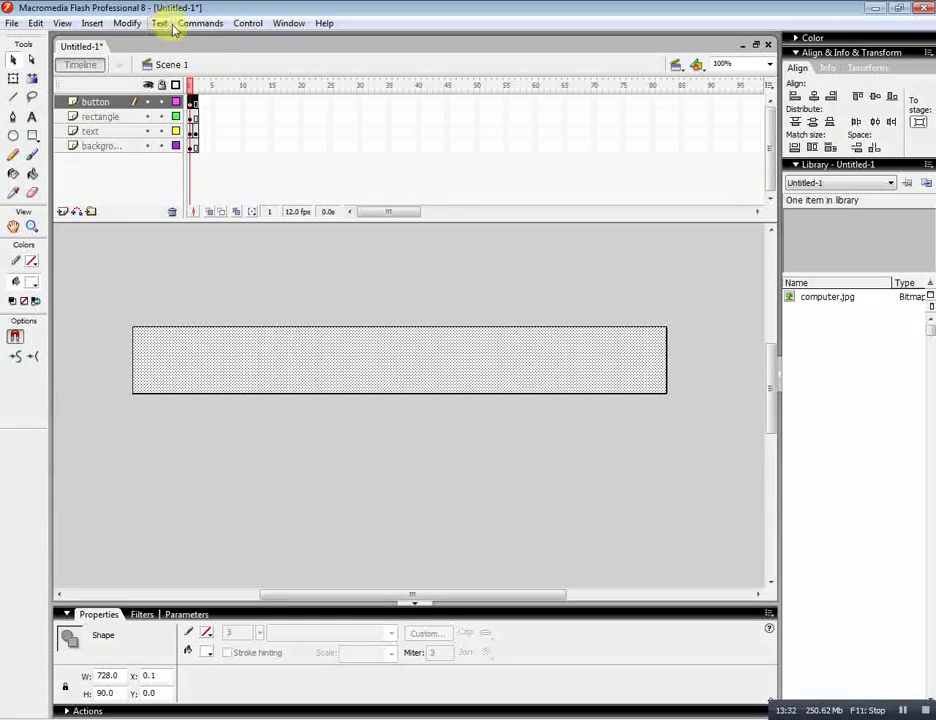
Convert the selected rectangle into a Button-type symbol named 'buton'.
{"action": "left_click", "coordinate": [127, 23]}
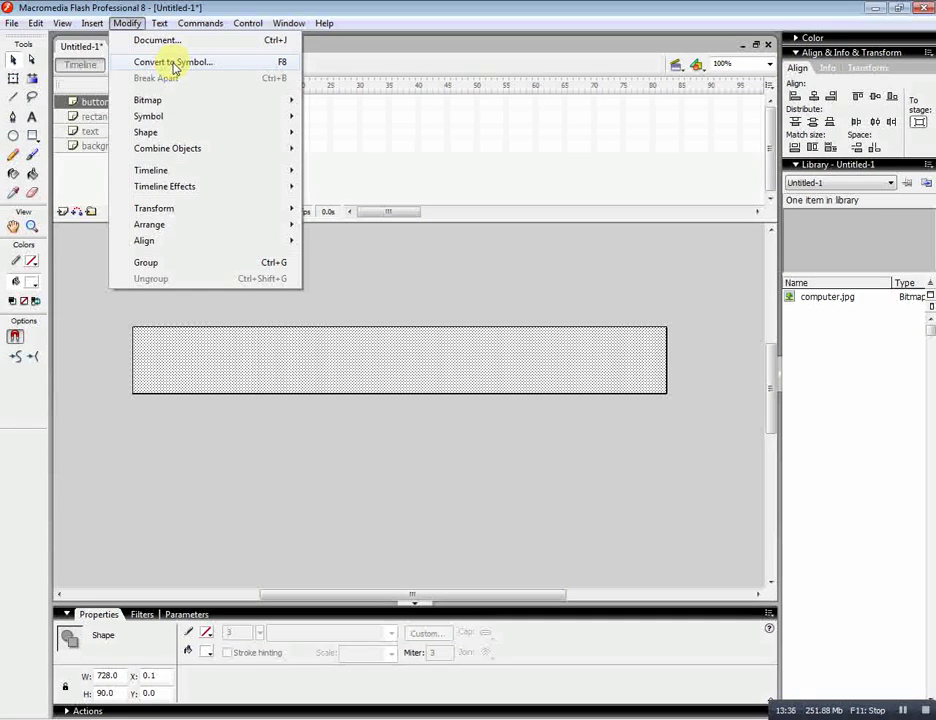
{"action": "left_click", "coordinate": [176, 66]}
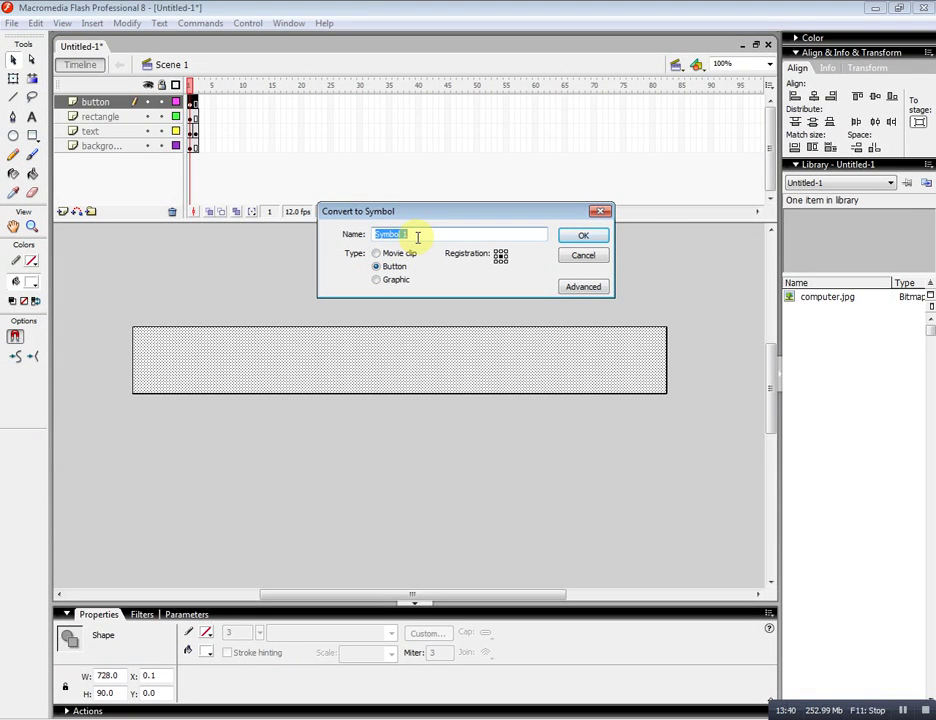
{"action": "type", "text": "buton"}
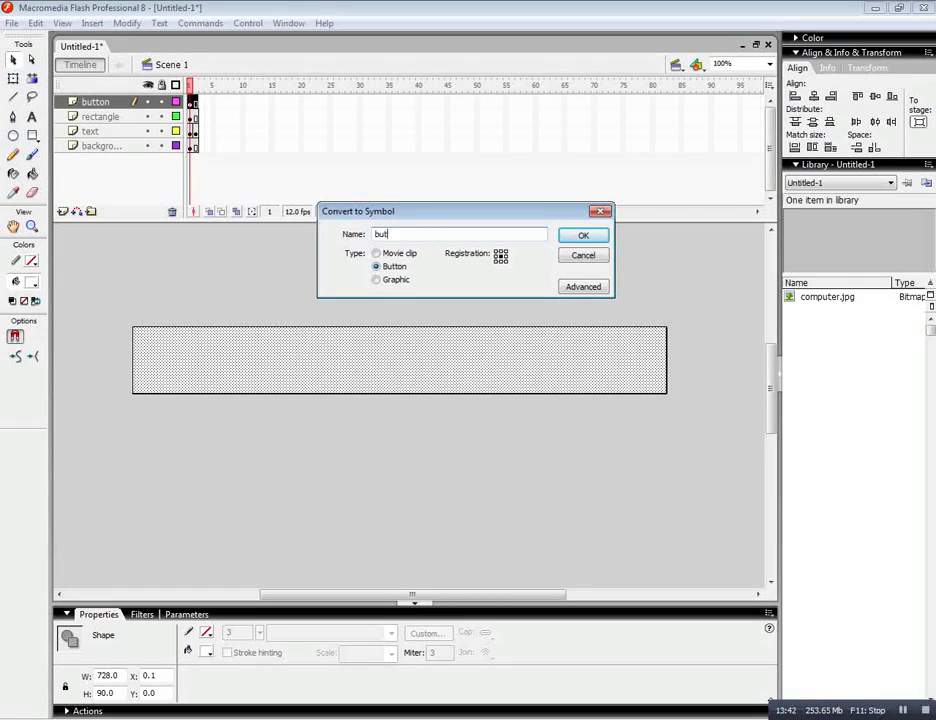
{"action": "left_click", "coordinate": [596, 236]}
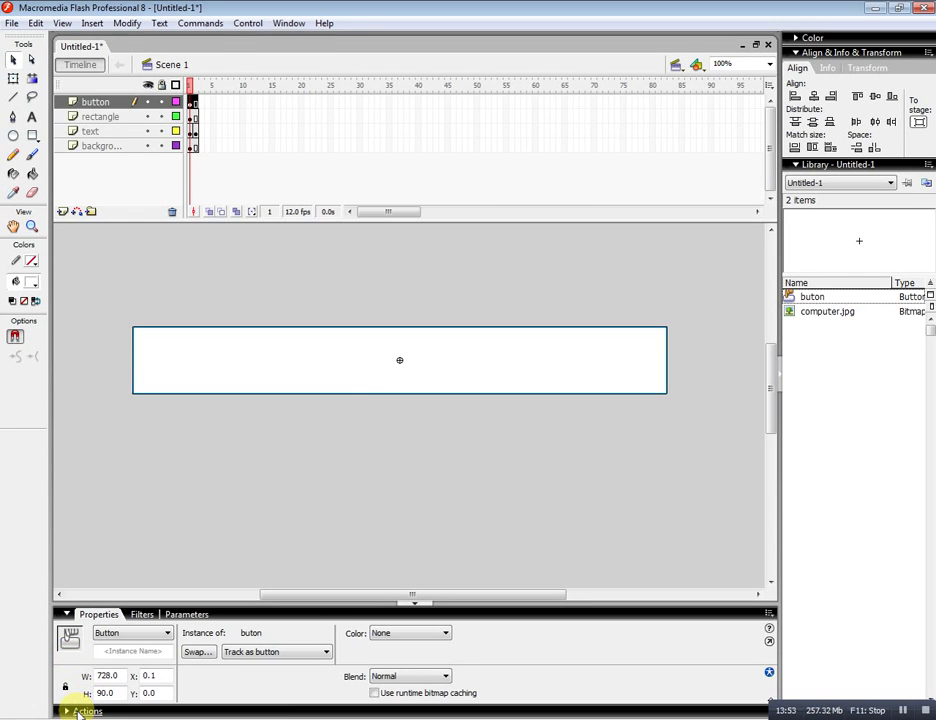
In the button's Actions pane, write on(release) { getURL("", then switch to Chrome.
{"action": "left_click", "coordinate": [78, 712]}
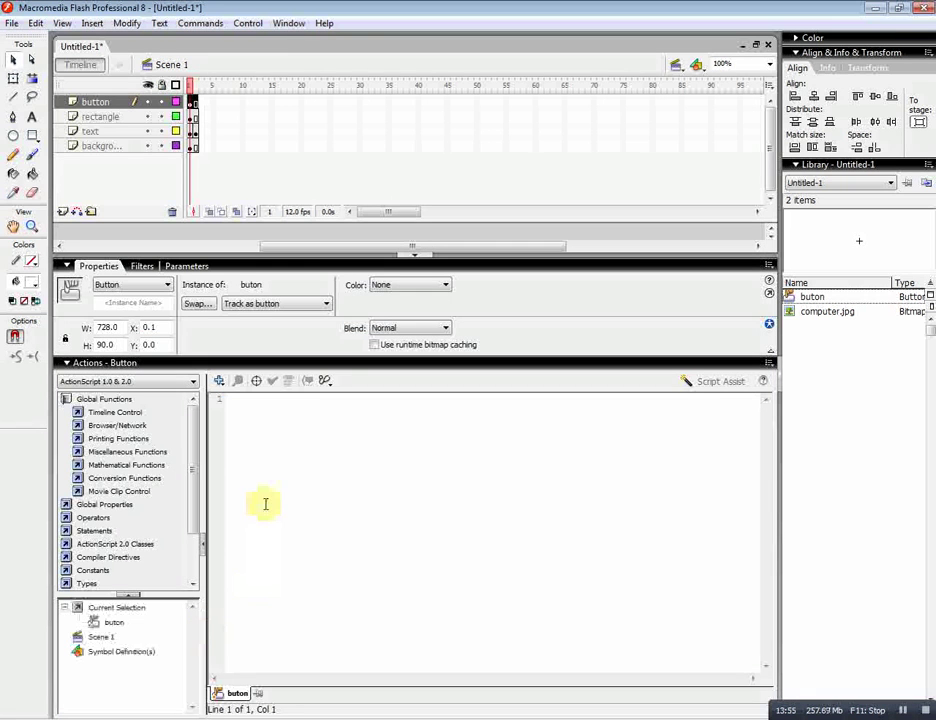
{"action": "left_click", "coordinate": [270, 438]}
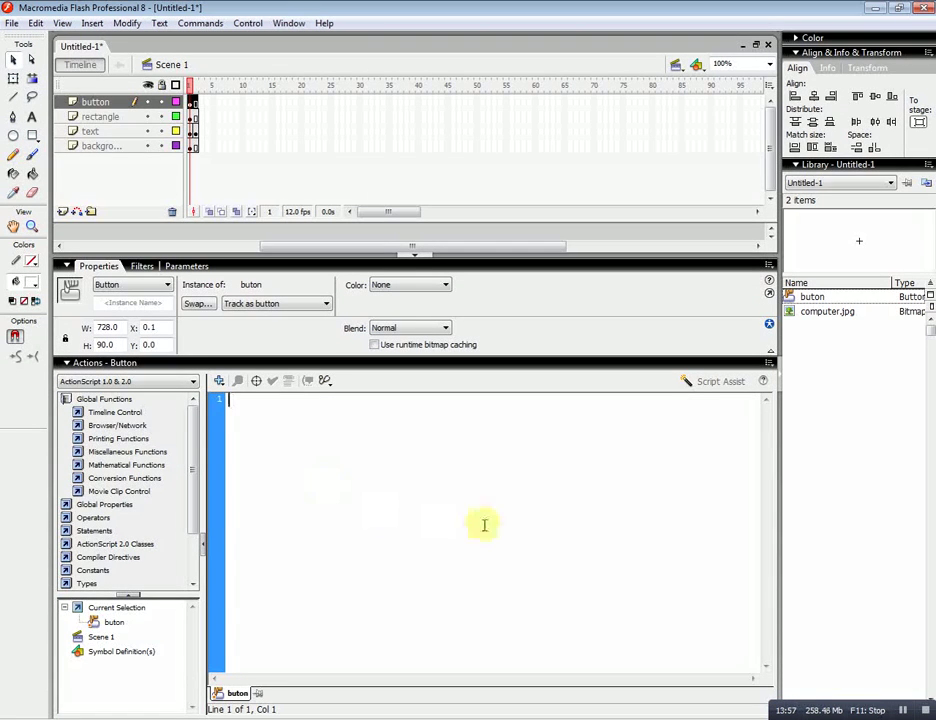
{"action": "type", "text": "c"}
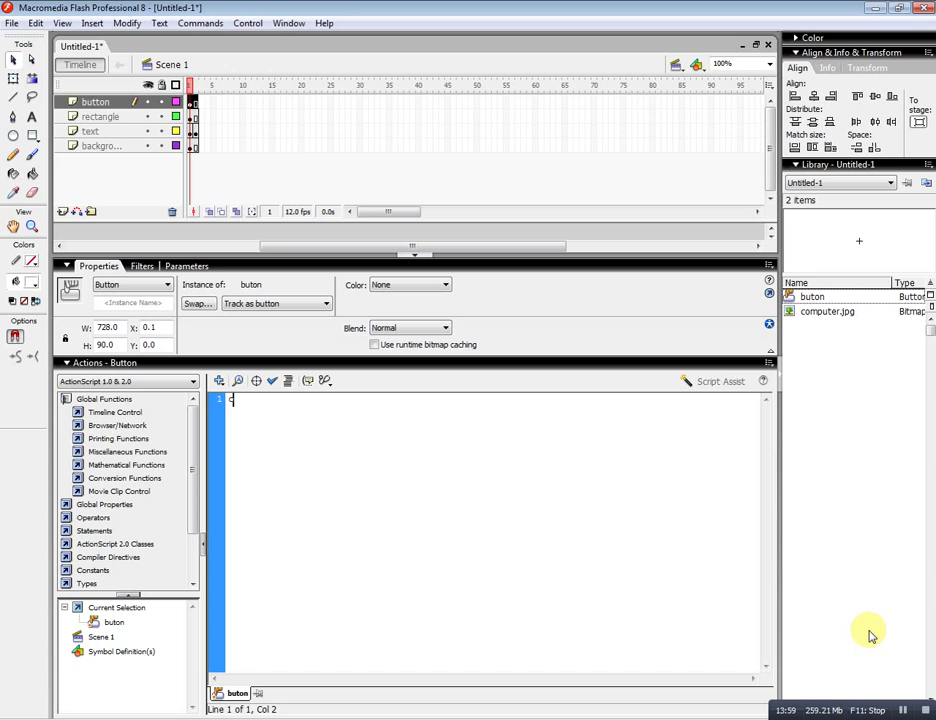
{"action": "type", "text": "n(rele"}
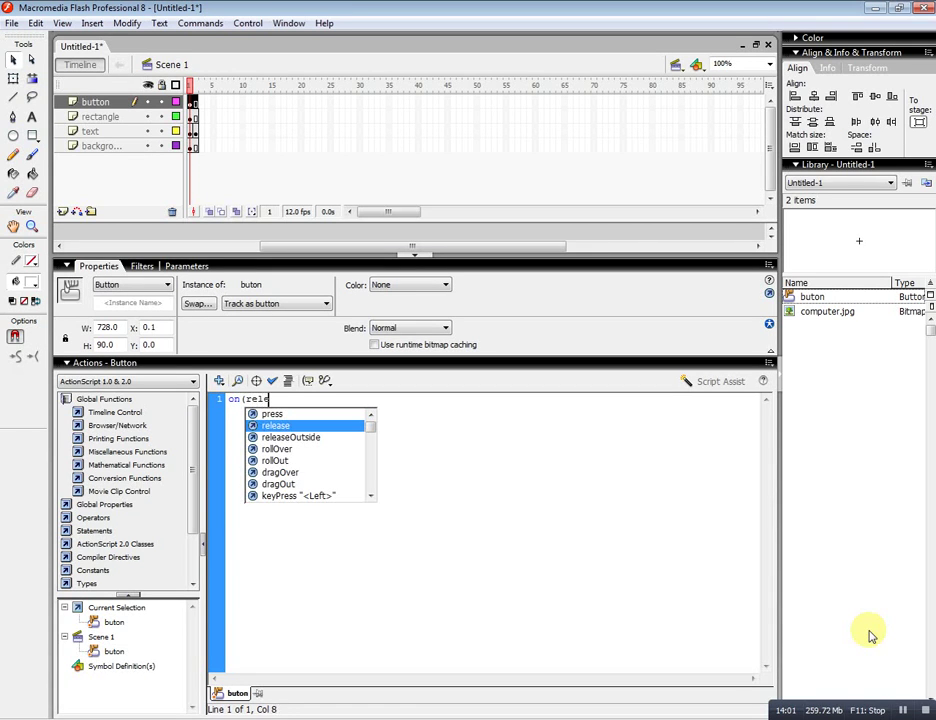
{"action": "type", "text": "ase)"}
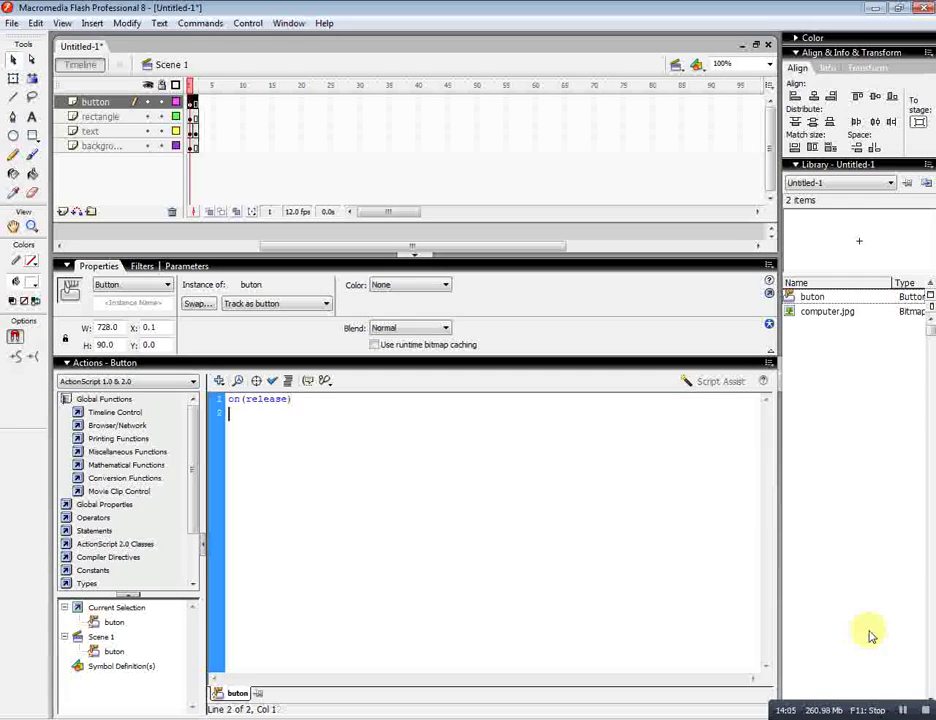
{"action": "key", "text": "Return"}
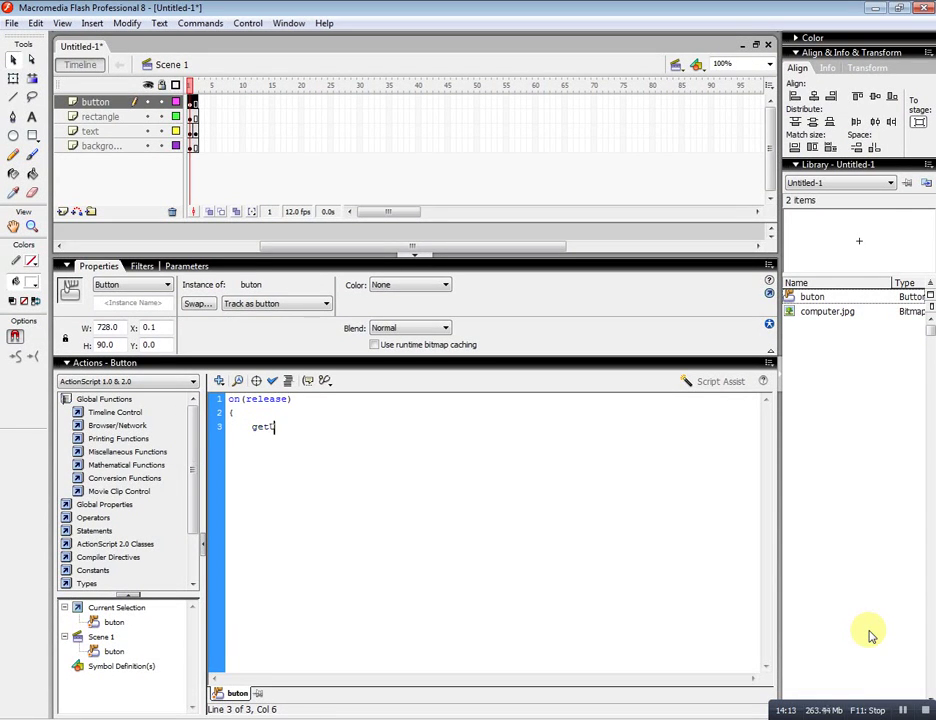
{"action": "type", "text": "RL("}
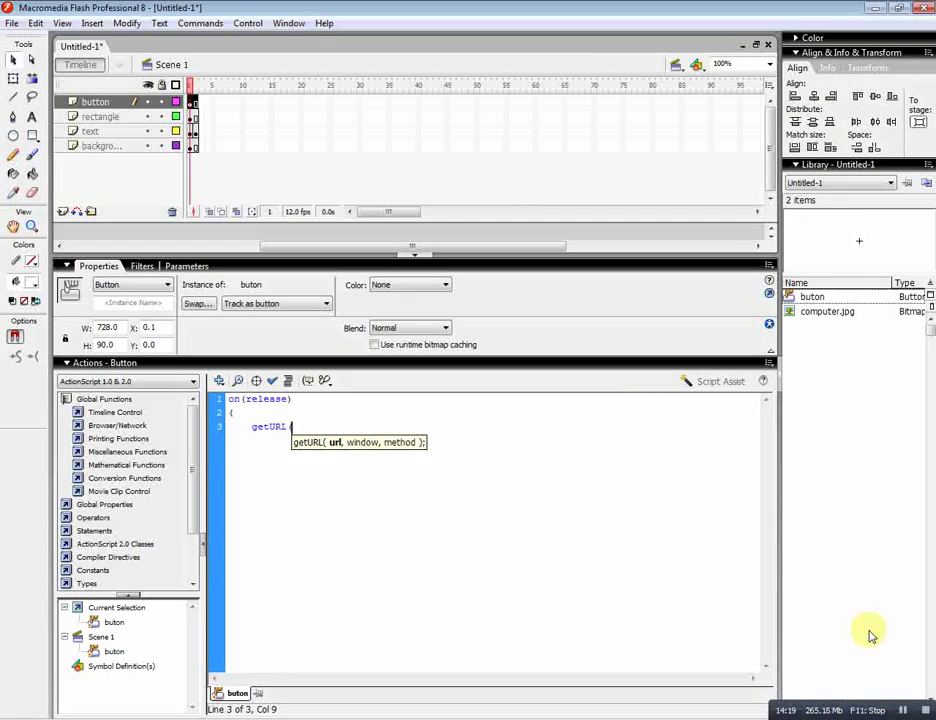
{"action": "type", "text": "\"\""}
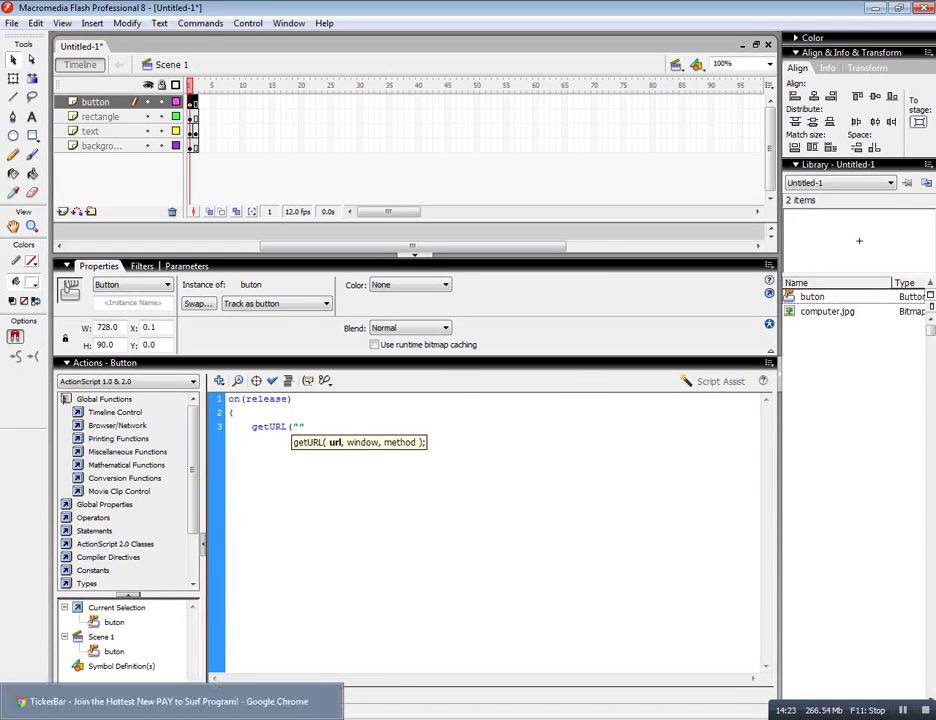
{"action": "left_click", "coordinate": [170, 701]}
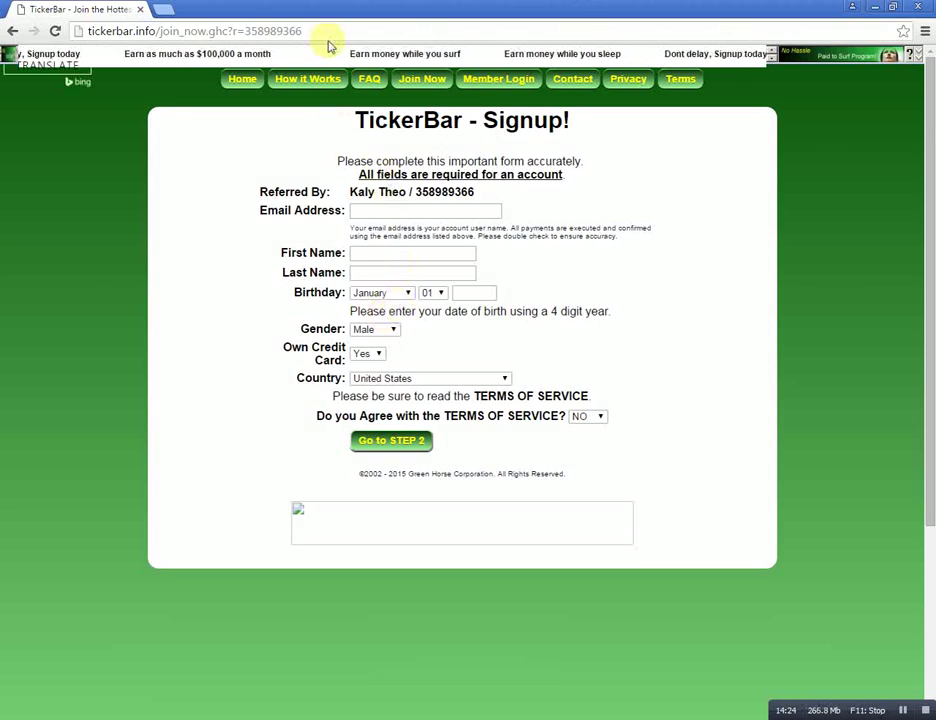
Select the TickerBar signup page's full URL in Chrome's address bar.
{"action": "left_click", "coordinate": [339, 31]}
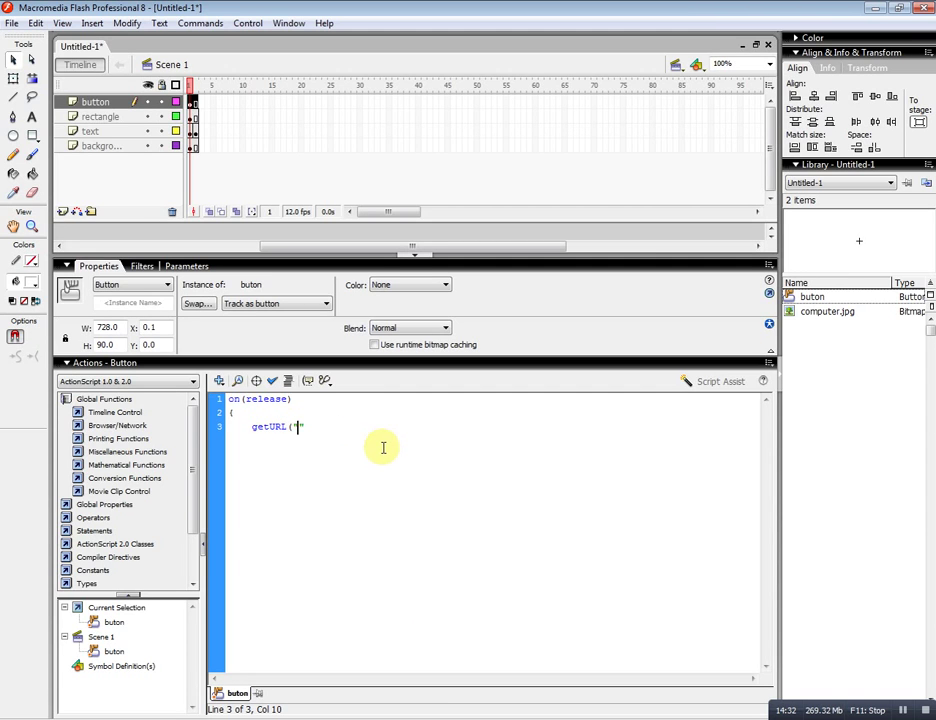
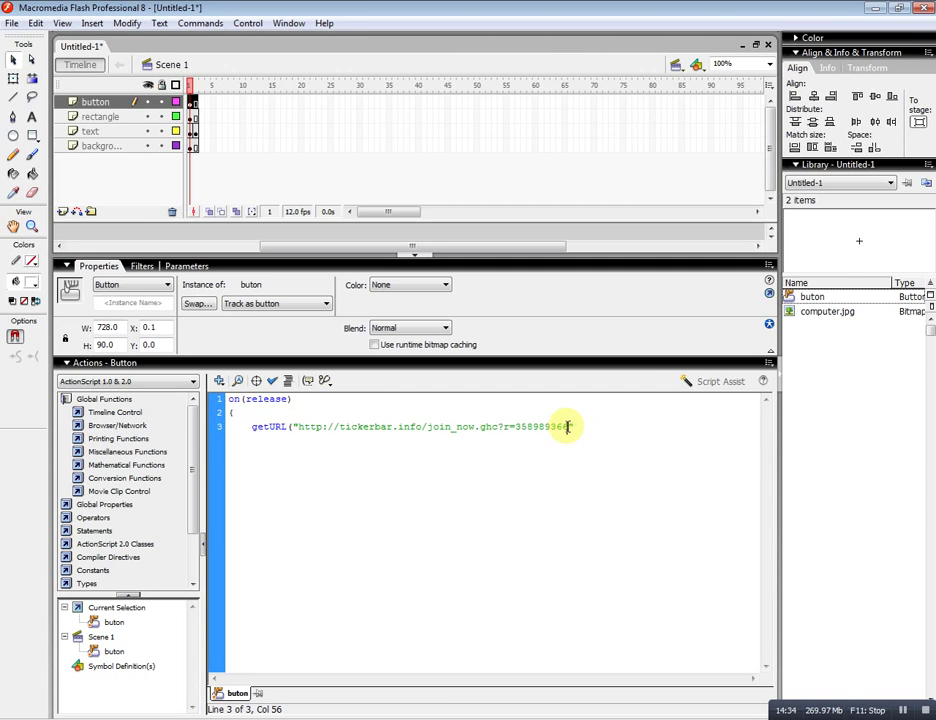
Paste the signup URL into getURL, close the call with ");", and collapse the Actions panel.
{"action": "left_click", "coordinate": [577, 426]}
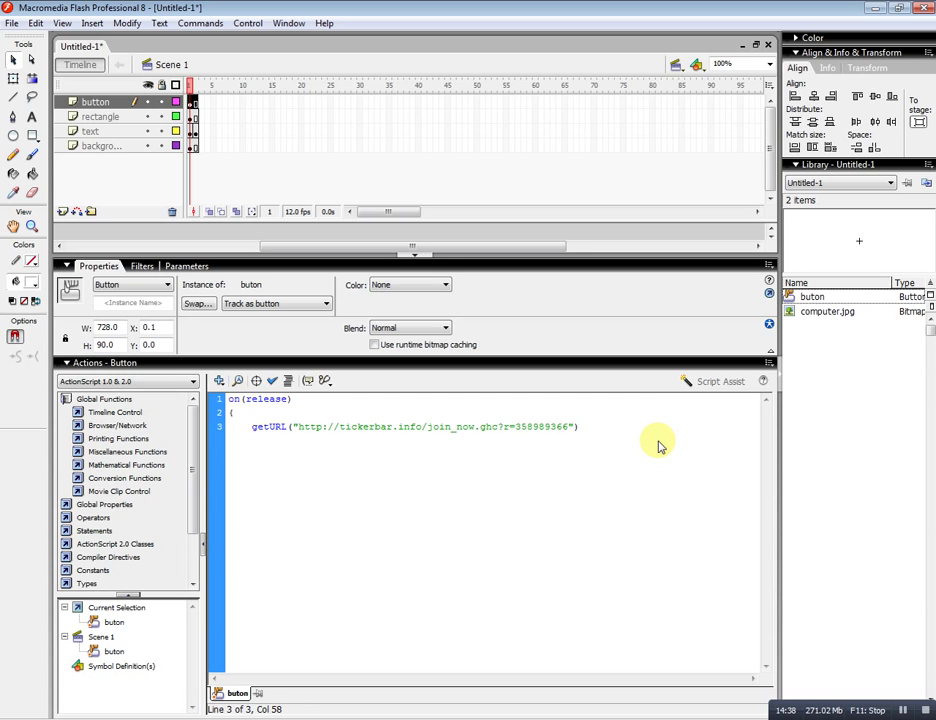
{"action": "type", "text": ");"}
{"action": "key", "text": "Return"}
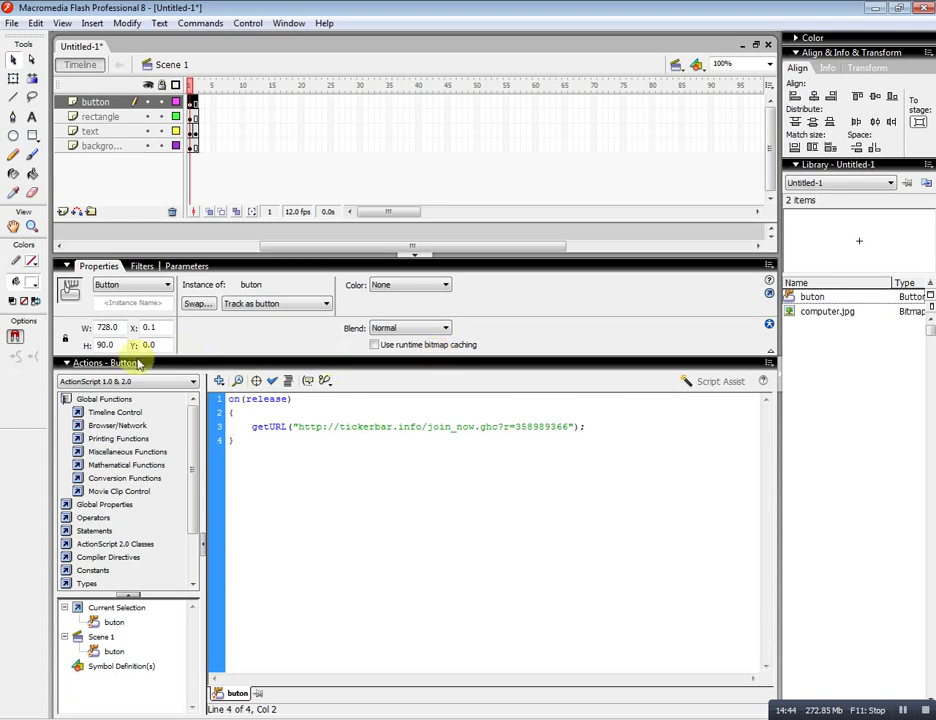
{"action": "left_click", "coordinate": [66, 364]}
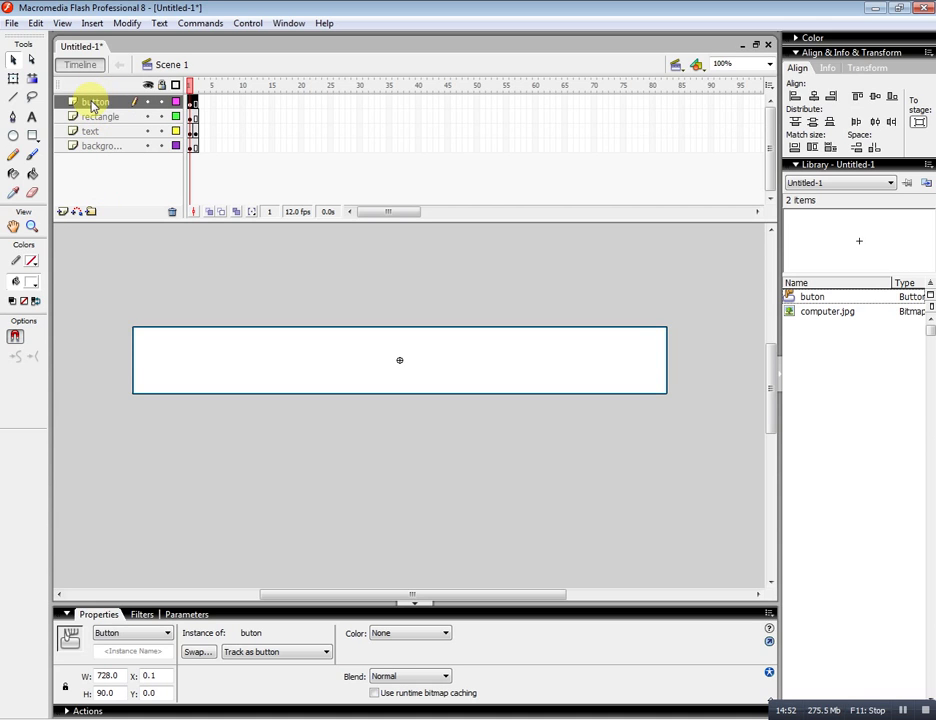
Move the button layer to the bottom, then test the movie and click the banner to verify its link.
{"action": "left_click_drag", "start_coordinate": [93, 106], "coordinate": [92, 163]}
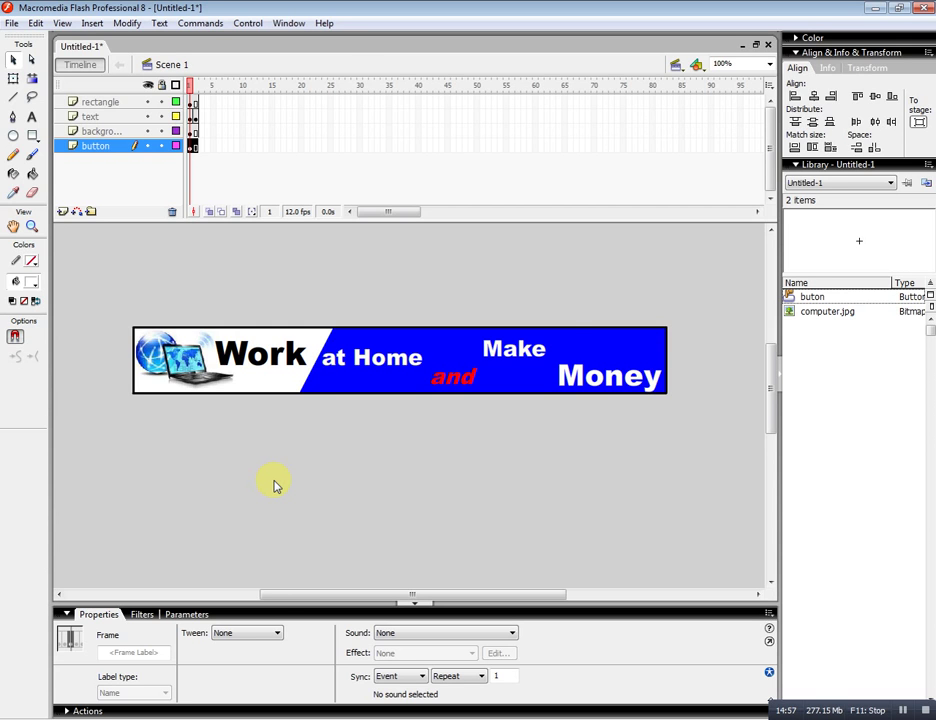
{"action": "key", "text": "ctrl+Return"}
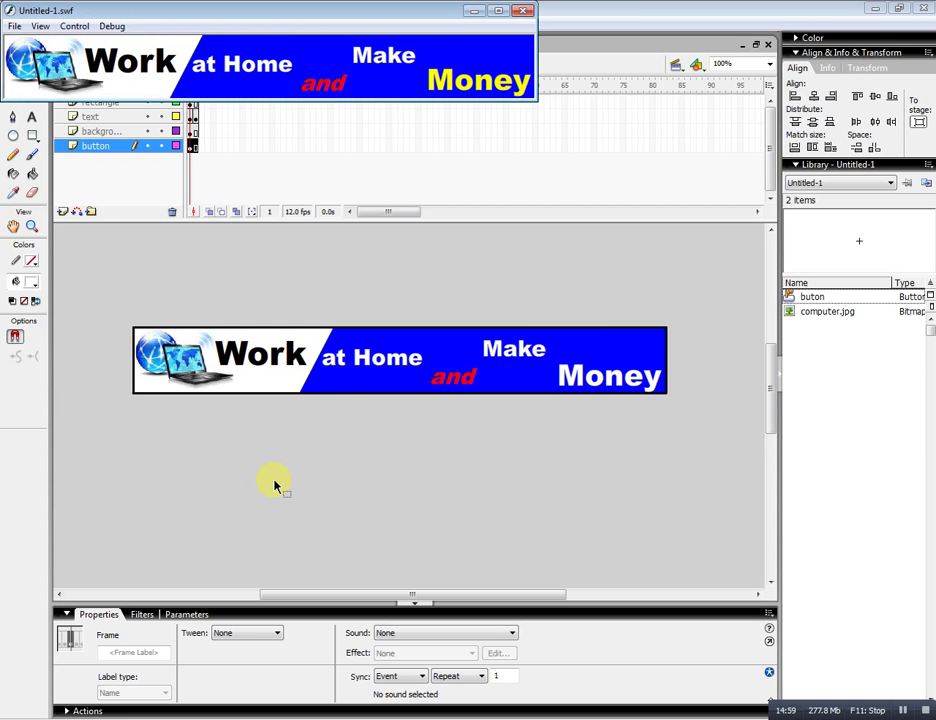
{"action": "left_click_drag", "start_coordinate": [268, 19], "coordinate": [407, 314]}
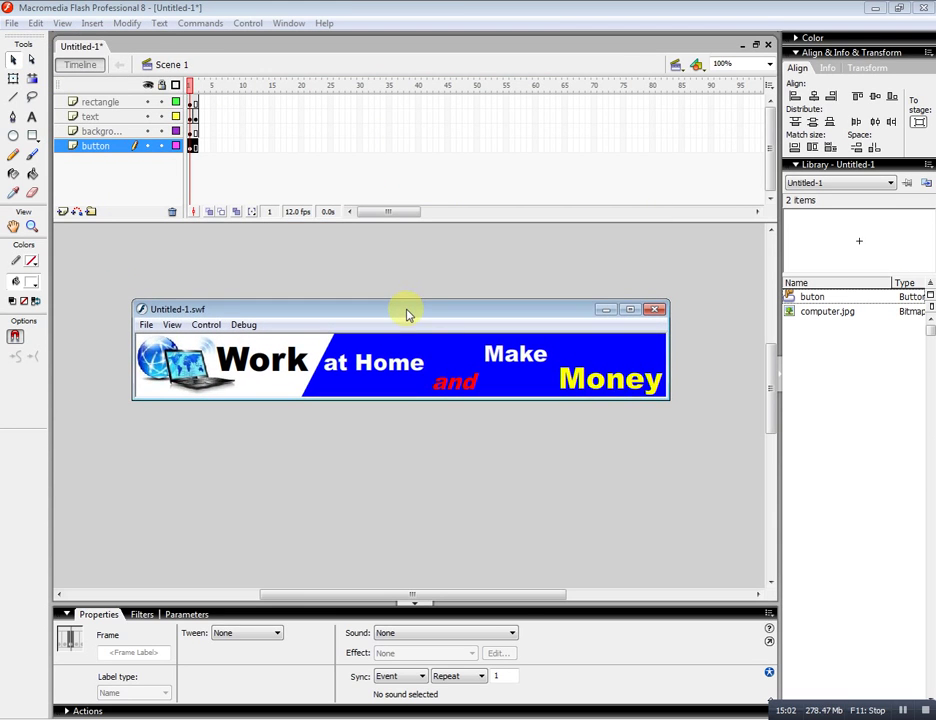
{"action": "left_click", "coordinate": [416, 384]}
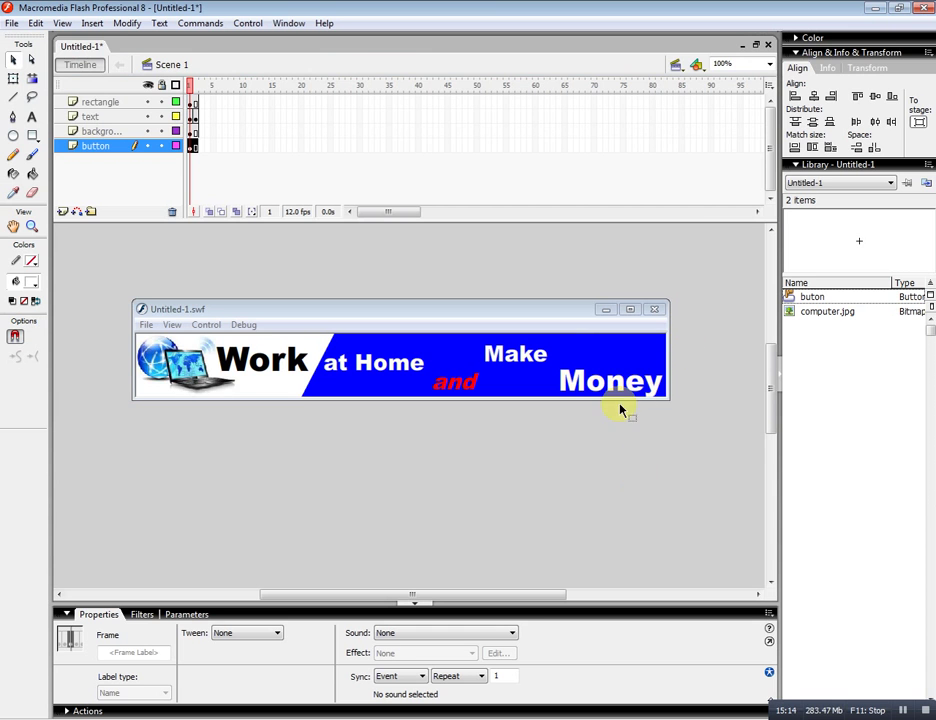
{"action": "left_click", "coordinate": [654, 311]}
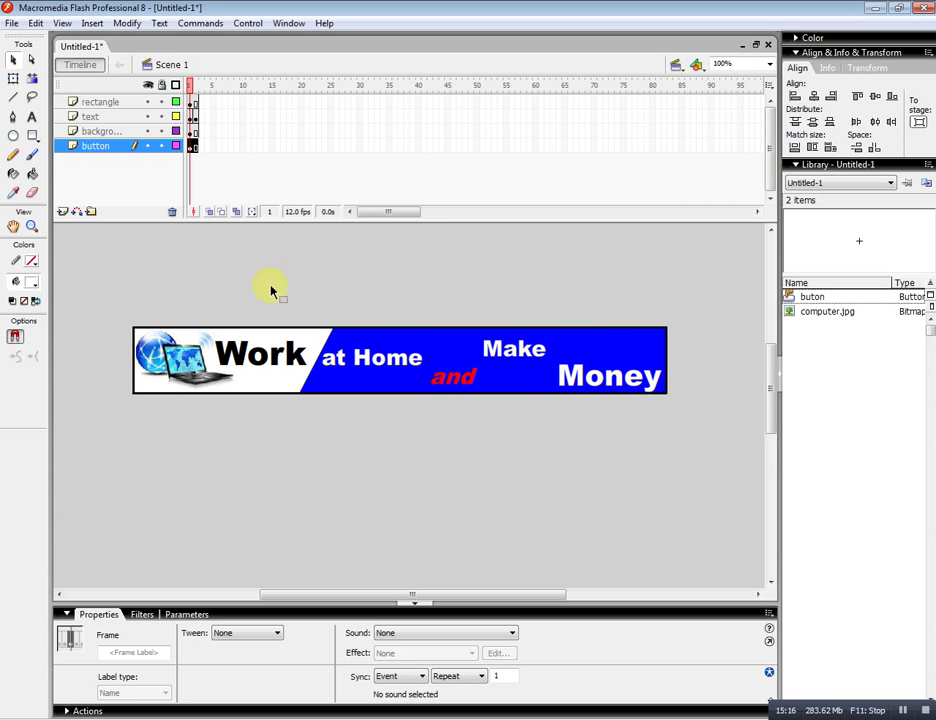
{"action": "left_click", "coordinate": [12, 26]}
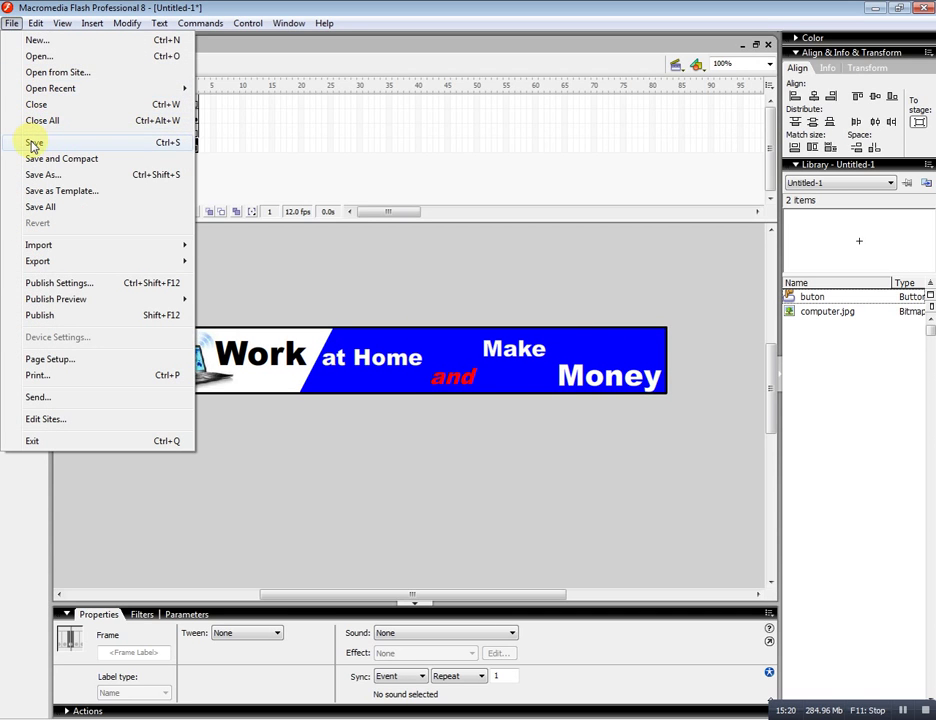
Save the document to the Desktop as reclama.fla.
{"action": "left_click", "coordinate": [33, 146]}
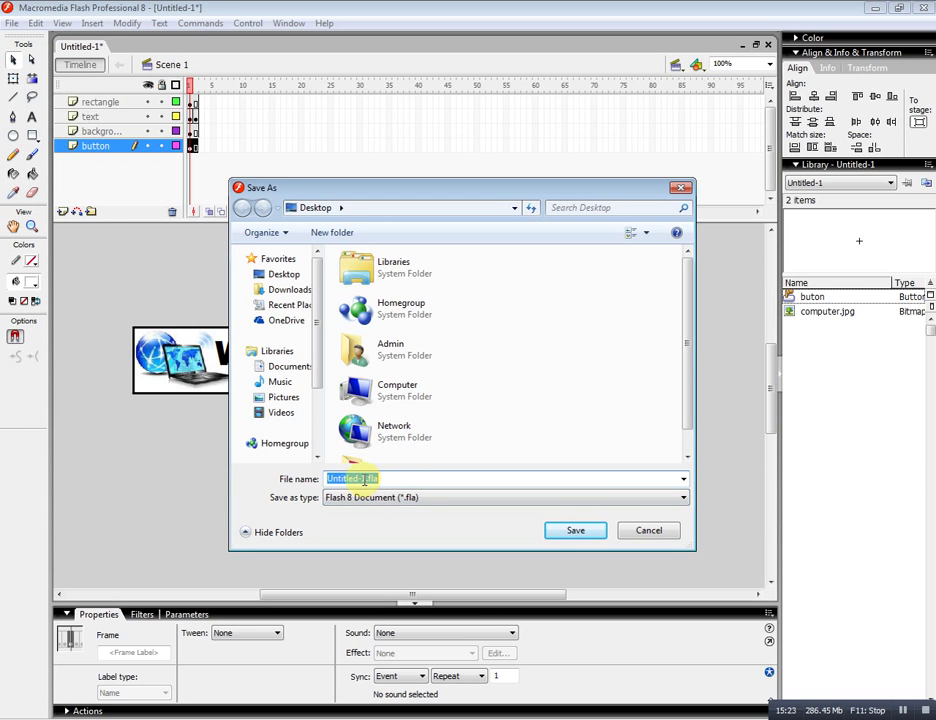
{"action": "left_click_drag", "start_coordinate": [371, 479], "coordinate": [328, 479]}
{"action": "key", "text": "BackSpace"}
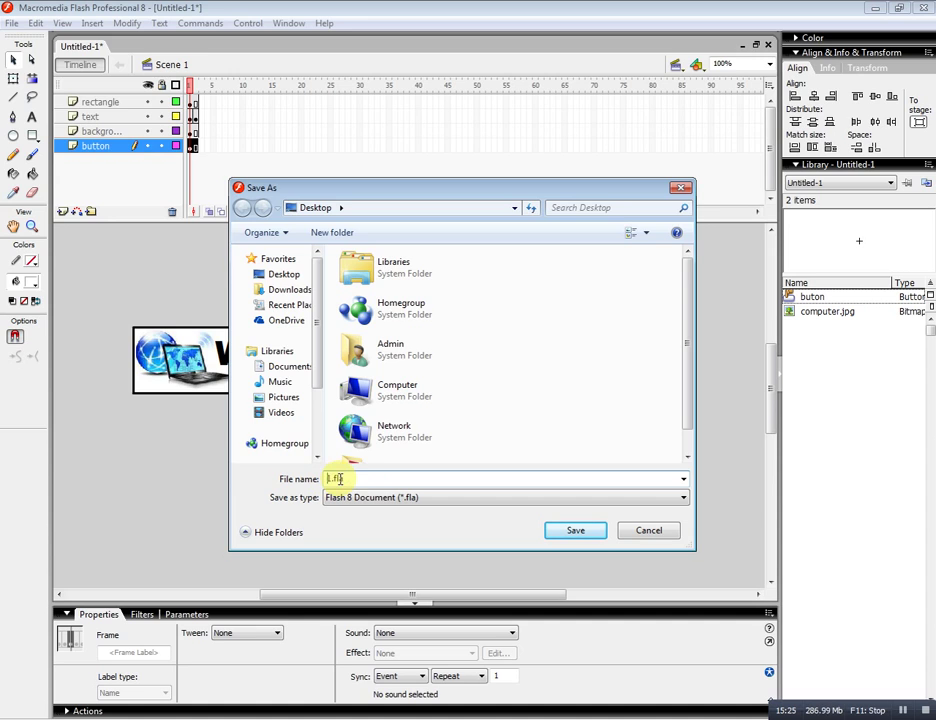
{"action": "type", "text": "reclama"}
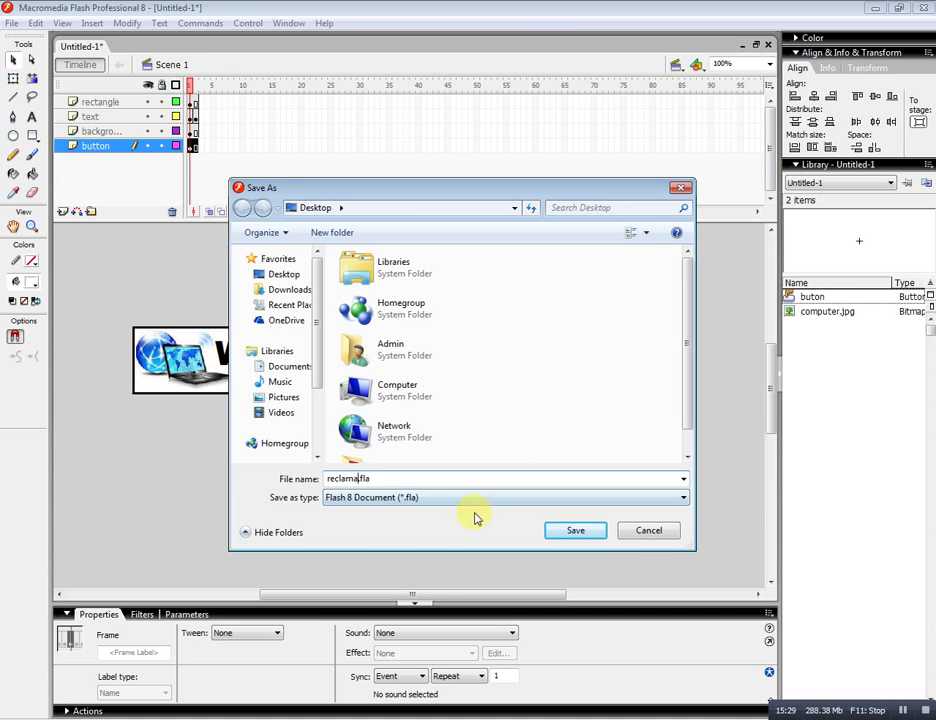
{"action": "left_click", "coordinate": [576, 535]}
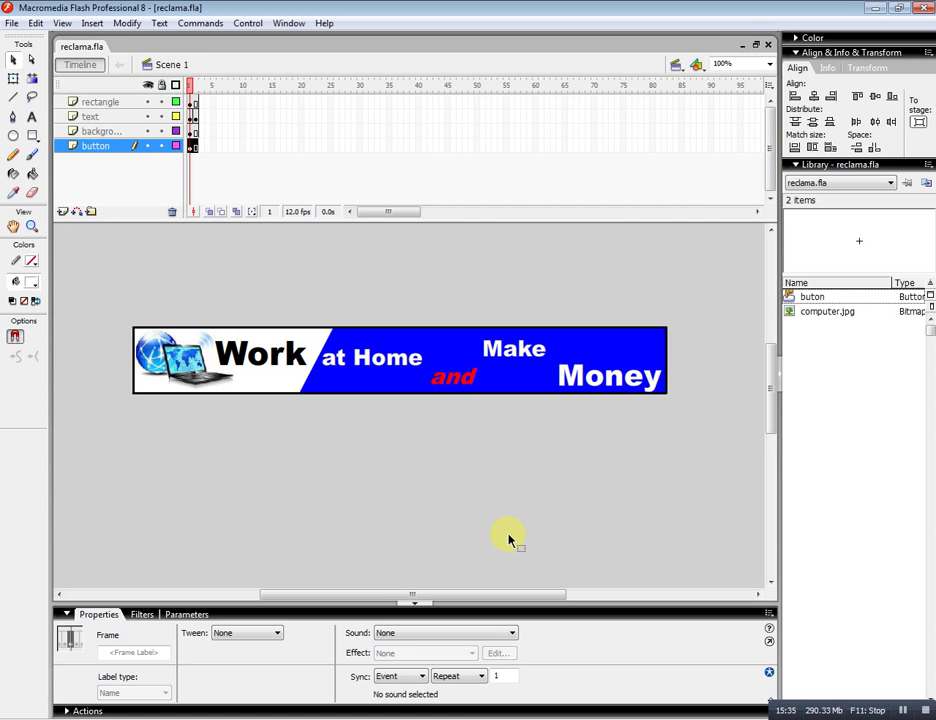
Export the banner to the Desktop as the 728×90 animated GIF 'money.gif'.
{"action": "left_click", "coordinate": [12, 24]}
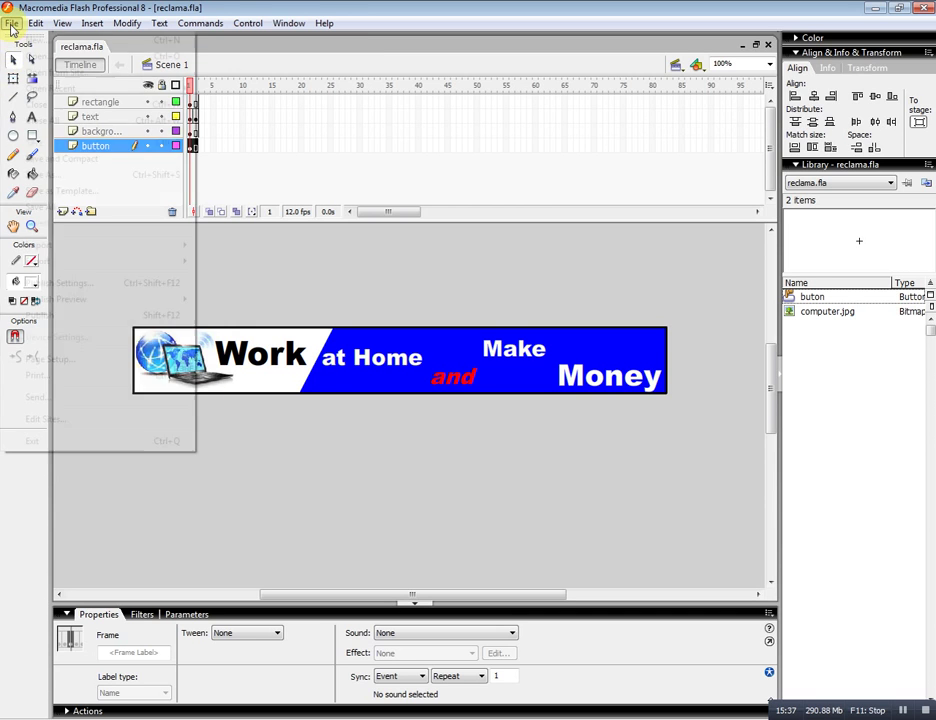
{"action": "mouse_move", "coordinate": [52, 263]}
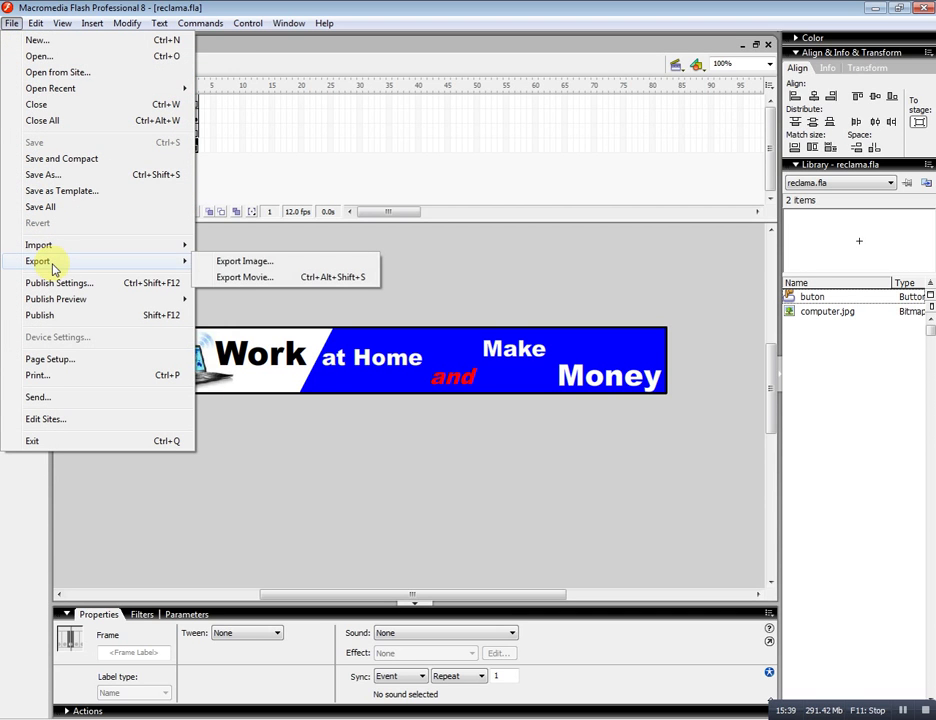
{"action": "left_click", "coordinate": [232, 278]}
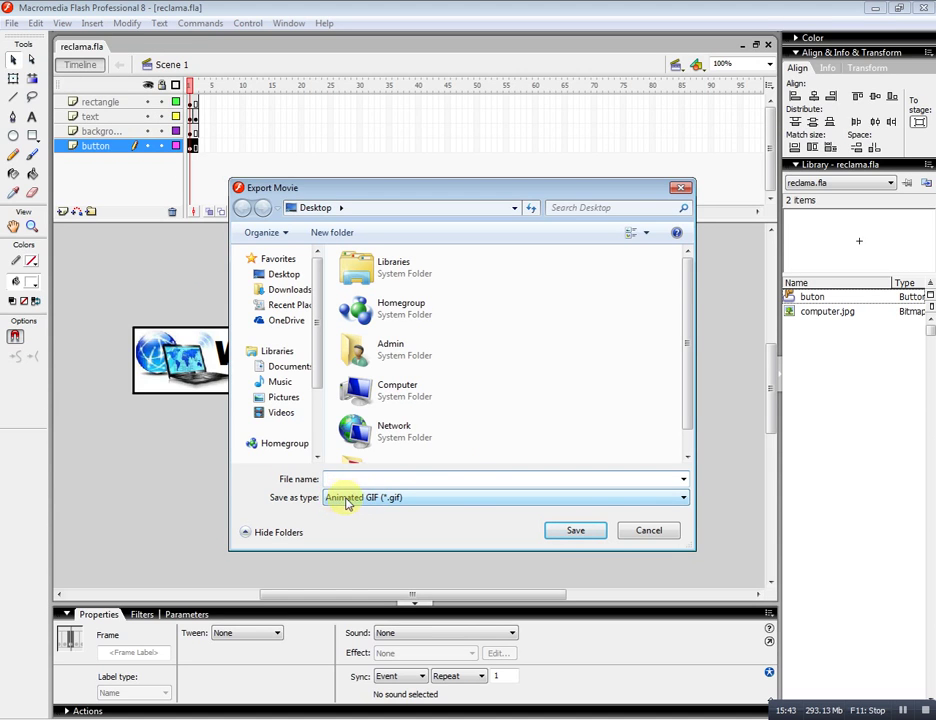
{"action": "left_click", "coordinate": [349, 479]}
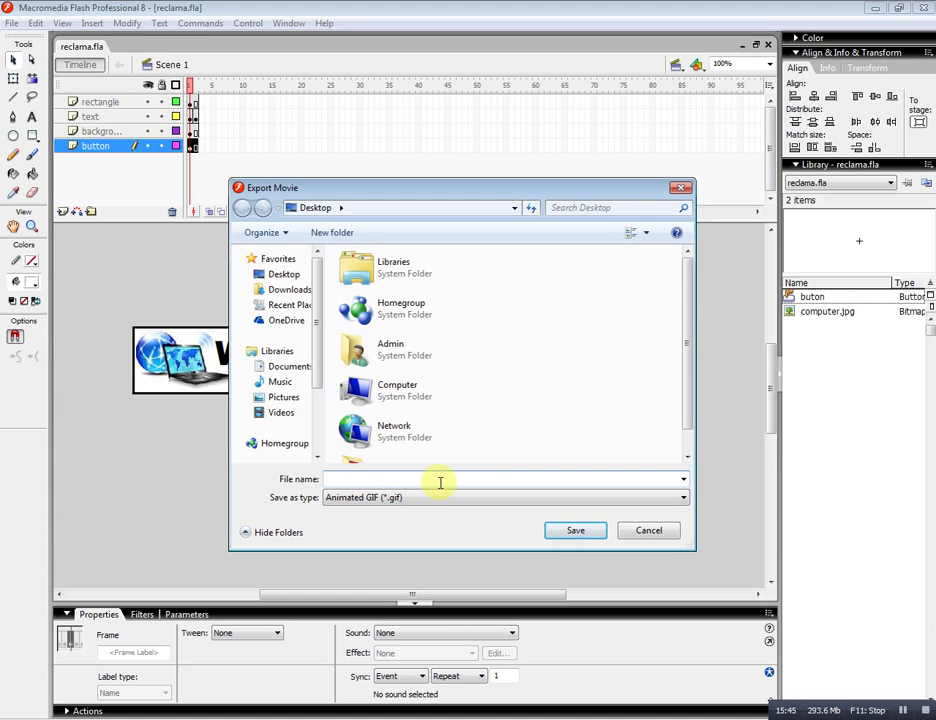
{"action": "type", "text": "mo"}
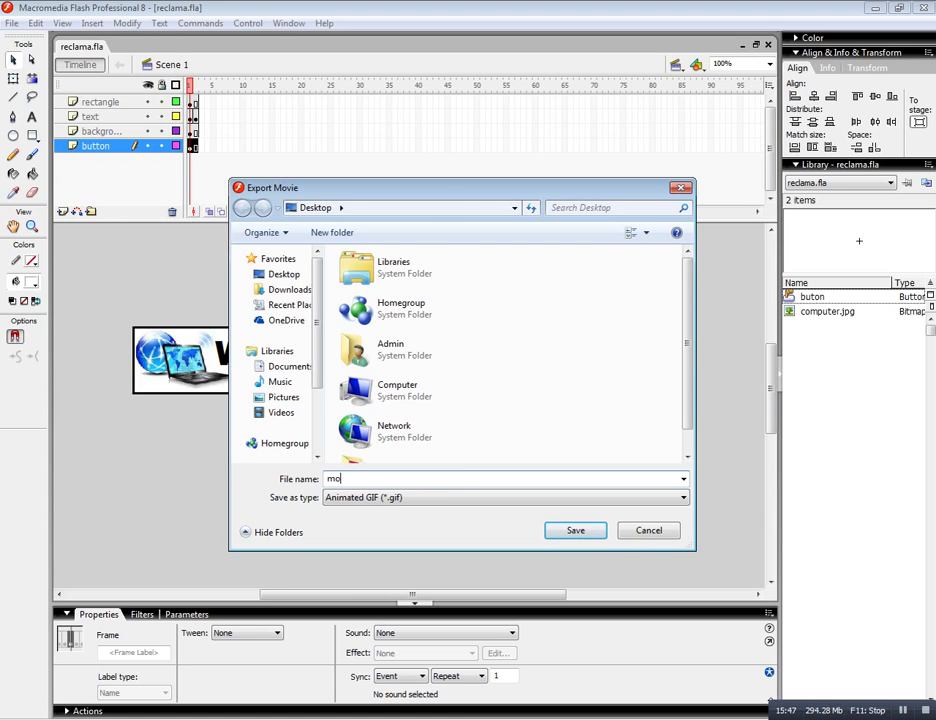
{"action": "type", "text": "ney"}
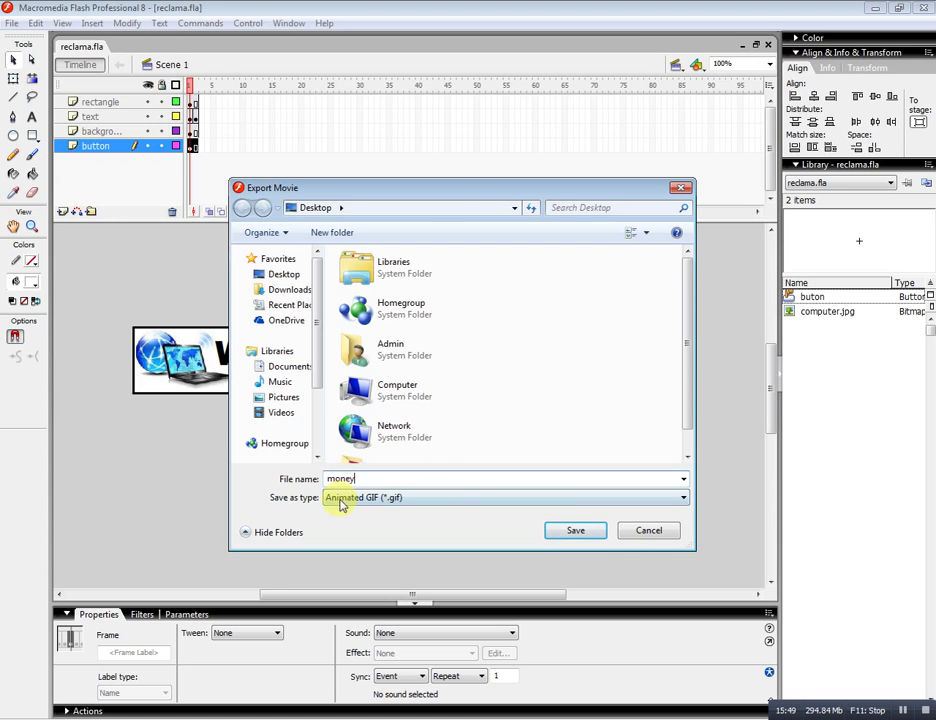
{"action": "left_click", "coordinate": [507, 505]}
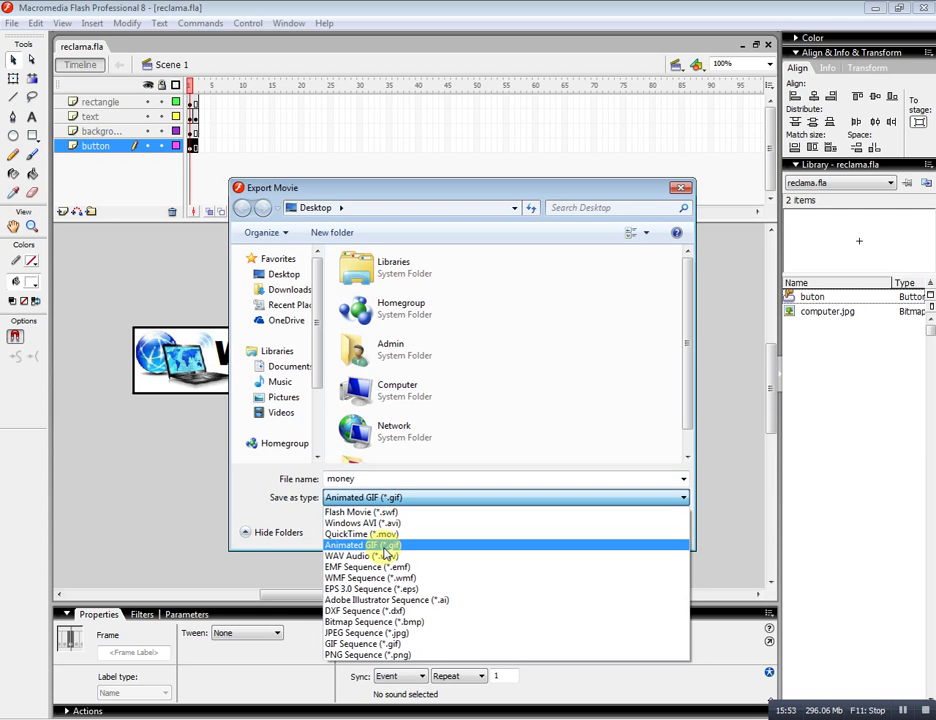
{"action": "left_click", "coordinate": [384, 546]}
{"action": "left_click", "coordinate": [565, 531]}
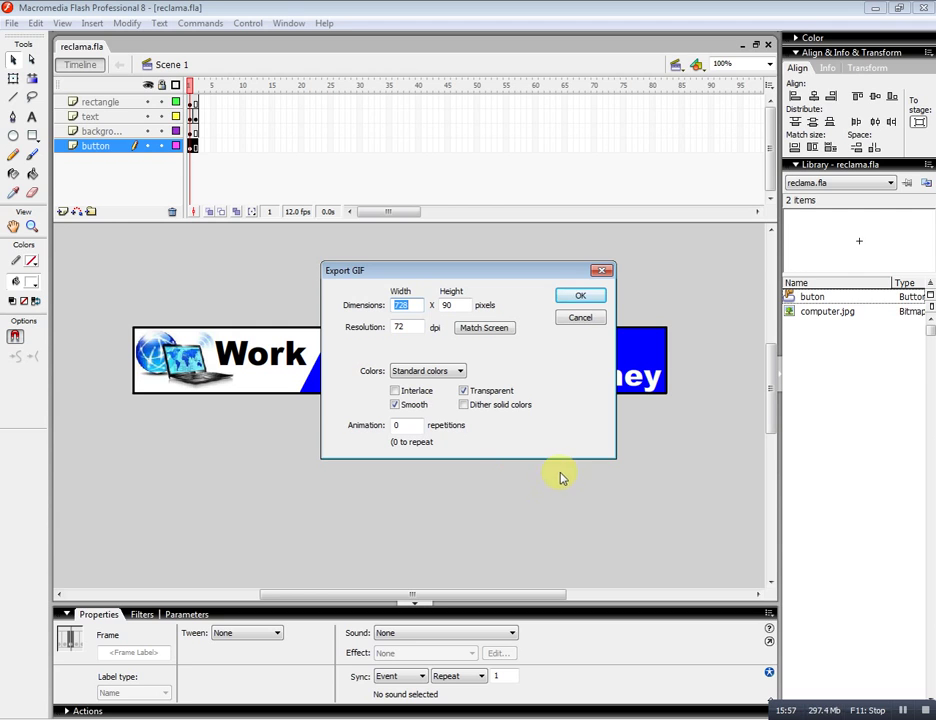
{"action": "left_click", "coordinate": [576, 300]}
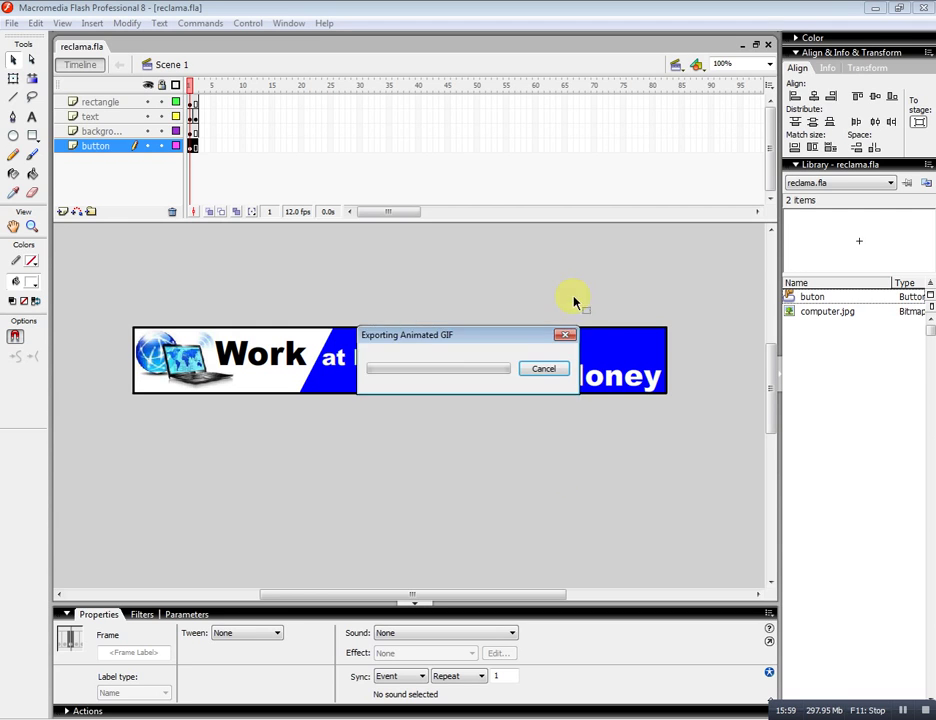
Minimize Flash and the browser, then open money.gif from the desktop in Google Chrome.
{"action": "left_click", "coordinate": [873, 9]}
{"action": "left_click", "coordinate": [873, 9]}
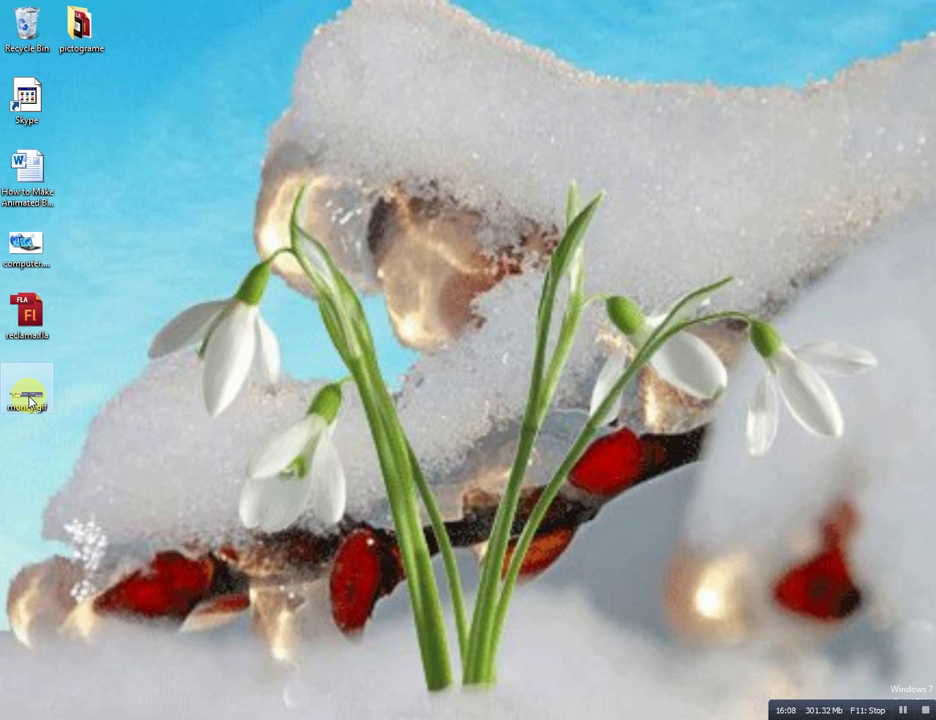
{"action": "right_click", "coordinate": [30, 400]}
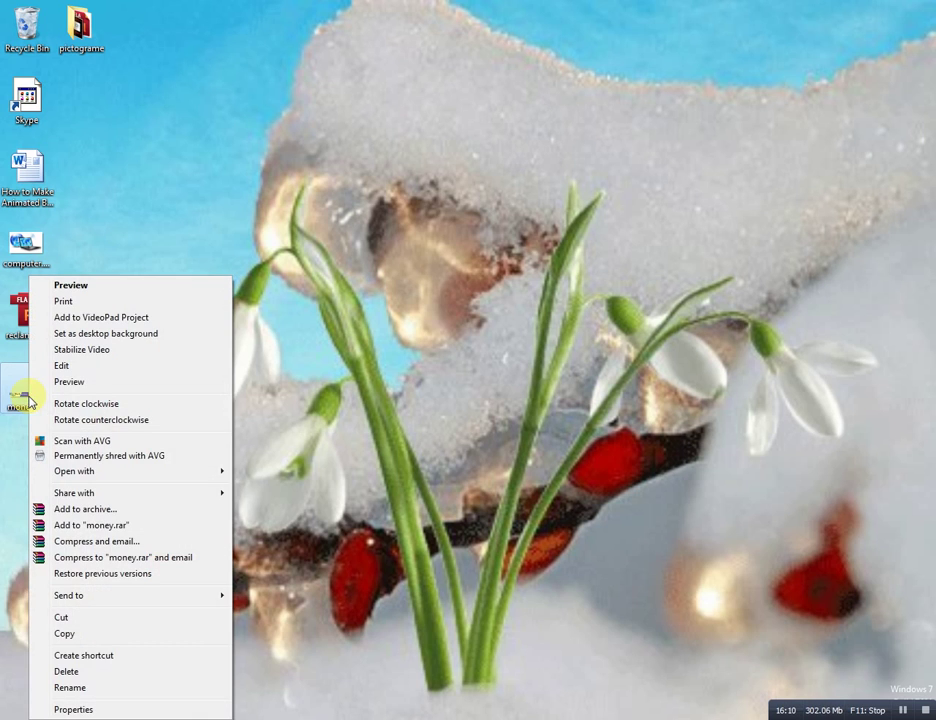
{"action": "mouse_move", "coordinate": [92, 471]}
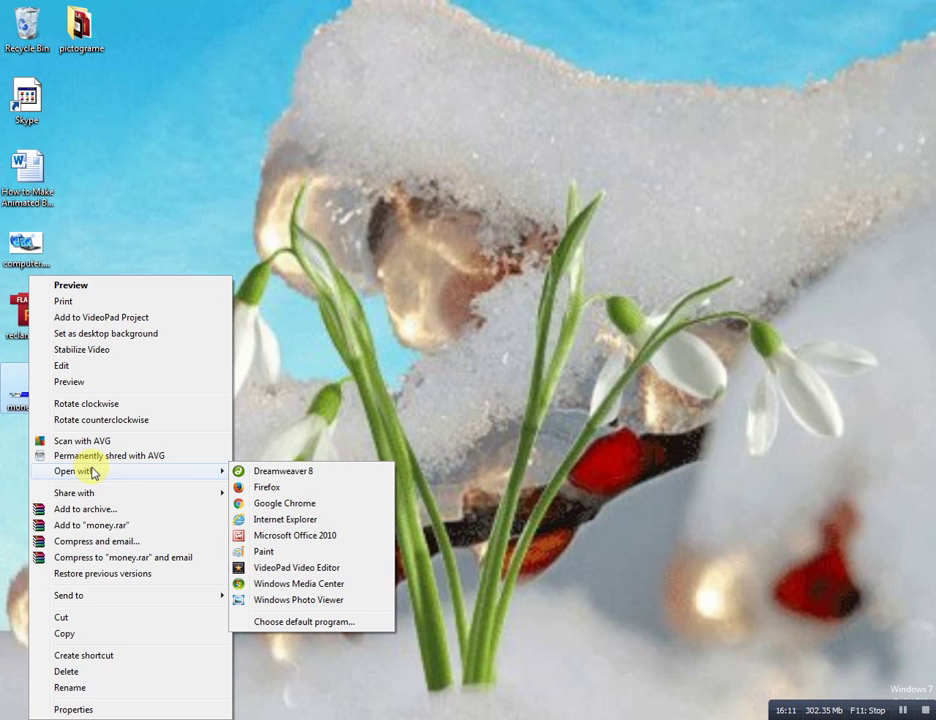
{"action": "left_click", "coordinate": [304, 503]}
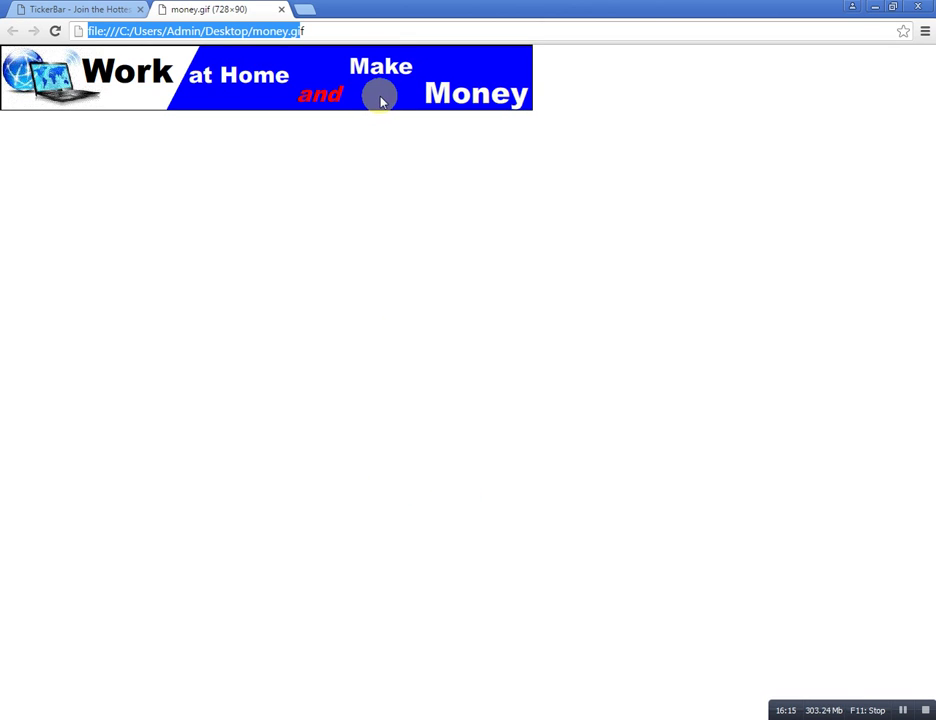
Watch the 'Money' white-to-yellow animation in money.gif, then close the Chrome tab.
{"action": "left_click", "coordinate": [381, 95]}
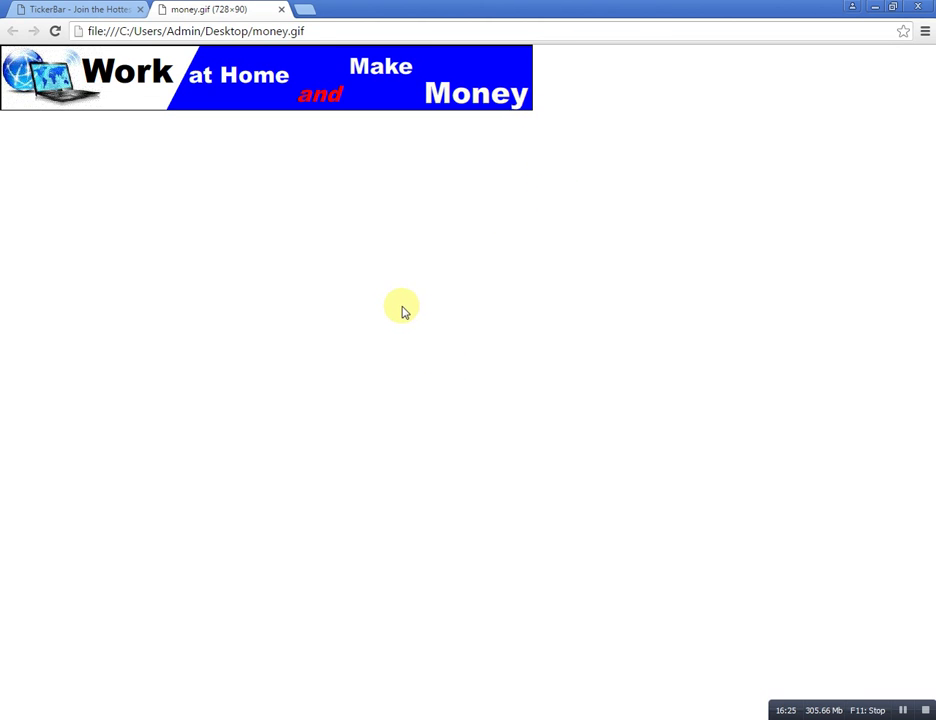
{"action": "left_click", "coordinate": [282, 13]}
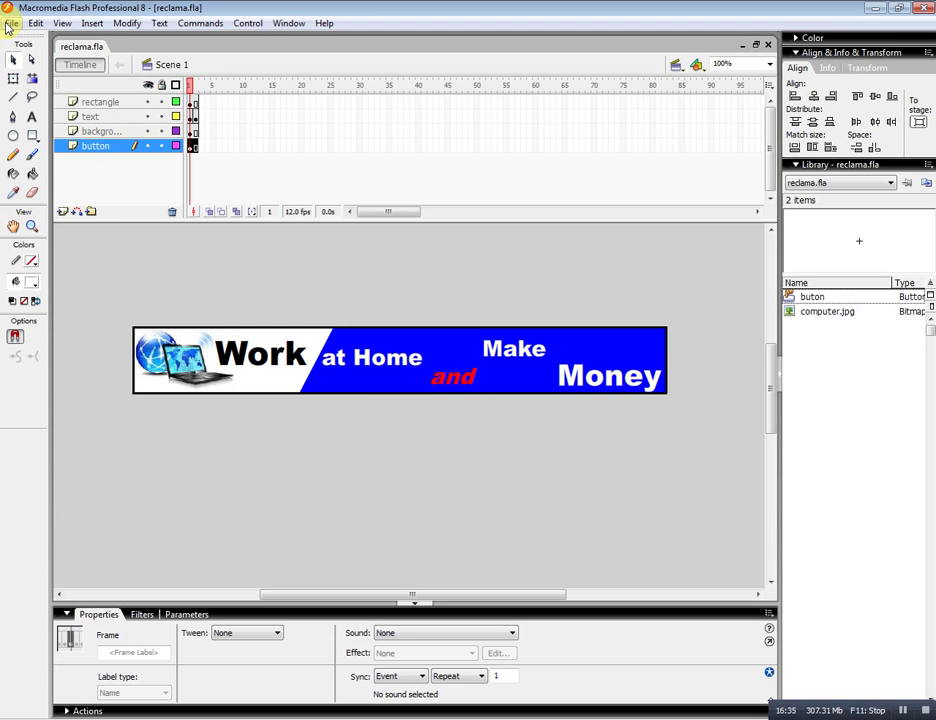
Export the banner as the Flash Player 8 movie 'money.swf' and re-save reclama.fla.
{"action": "left_click", "coordinate": [10, 23]}
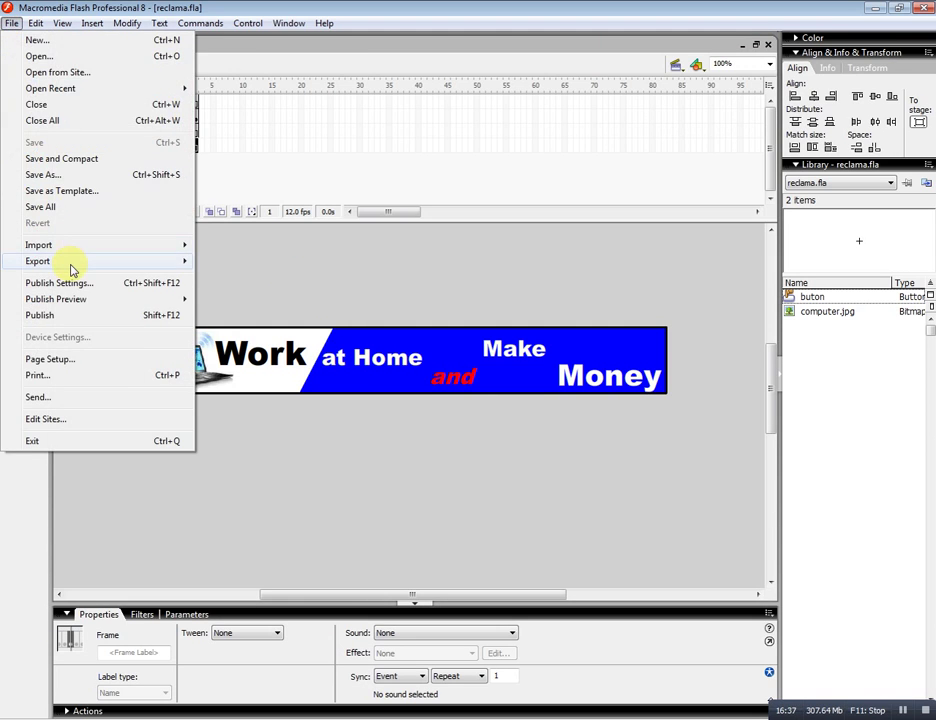
{"action": "mouse_move", "coordinate": [72, 268]}
{"action": "left_click", "coordinate": [278, 283]}
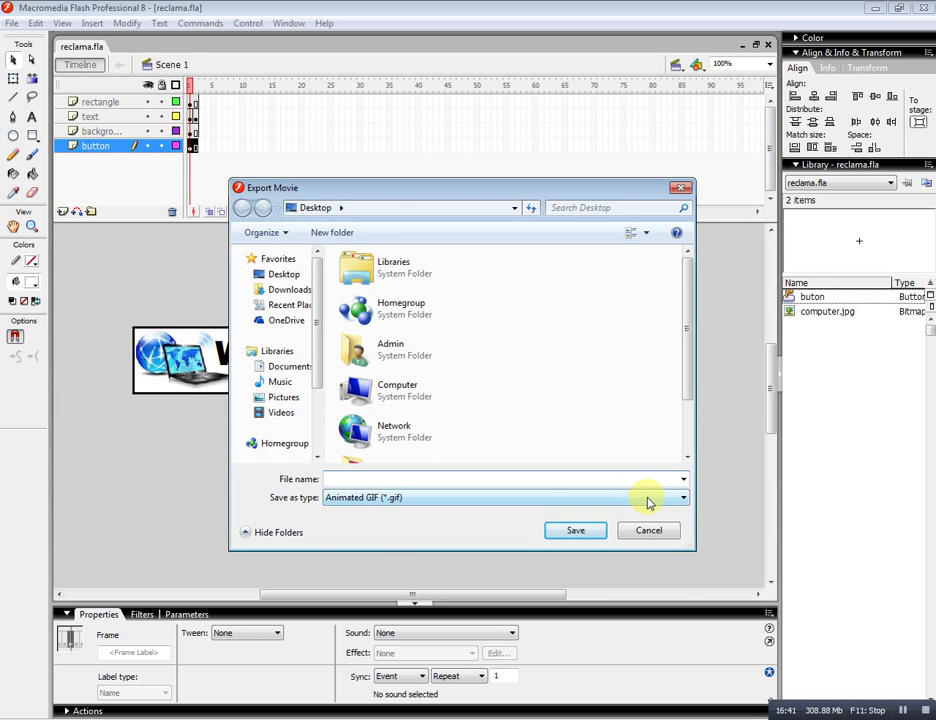
{"action": "left_click", "coordinate": [647, 498]}
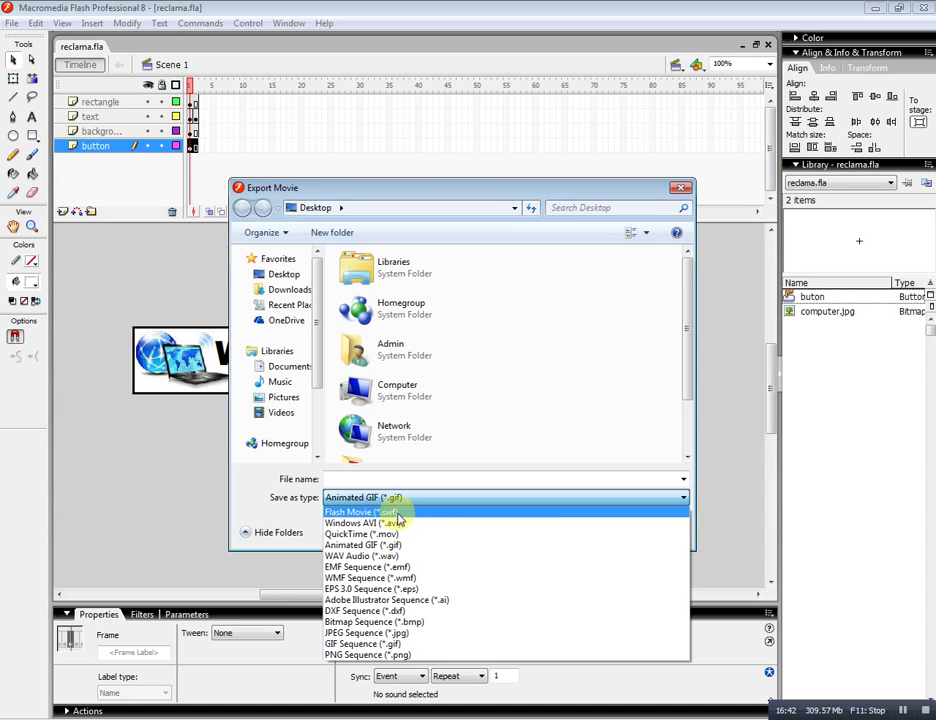
{"action": "left_click", "coordinate": [395, 512]}
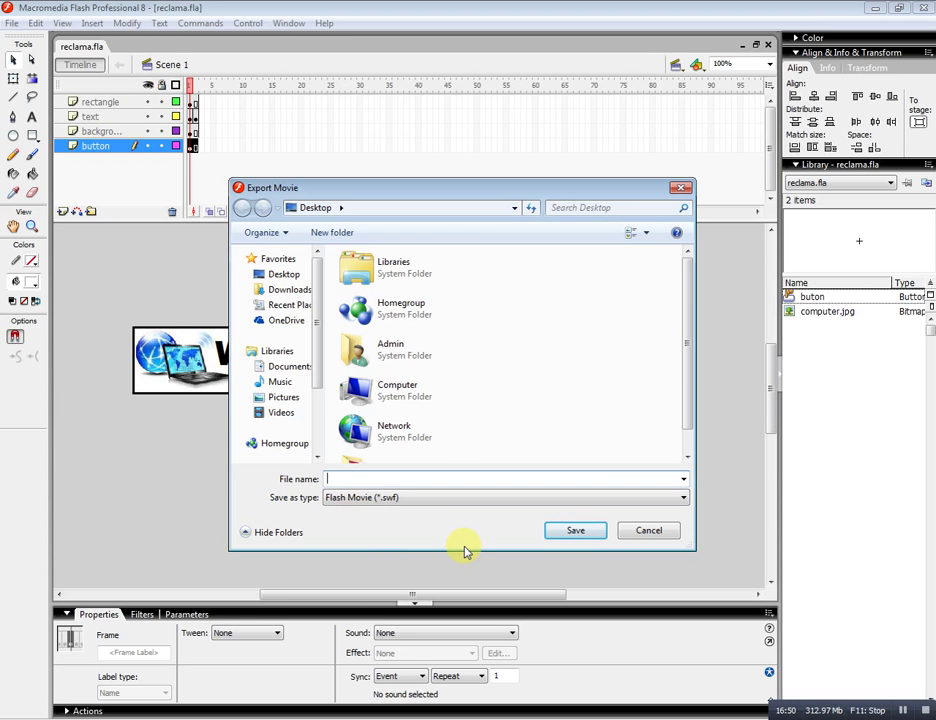
{"action": "type", "text": "money"}
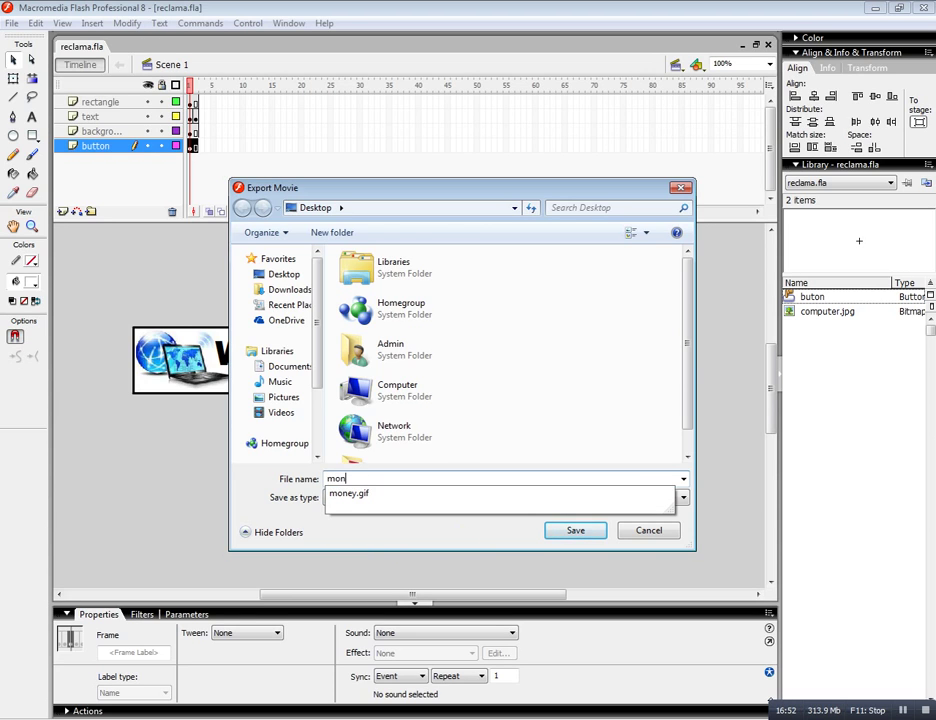
{"action": "left_click", "coordinate": [368, 540]}
{"action": "left_click", "coordinate": [572, 531]}
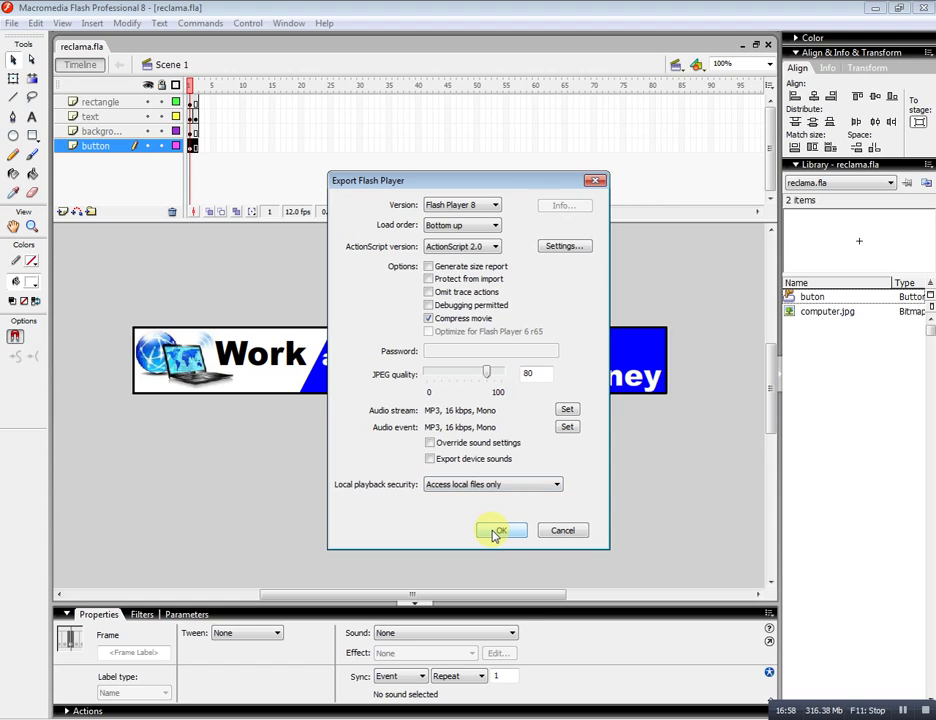
{"action": "left_click", "coordinate": [495, 532]}
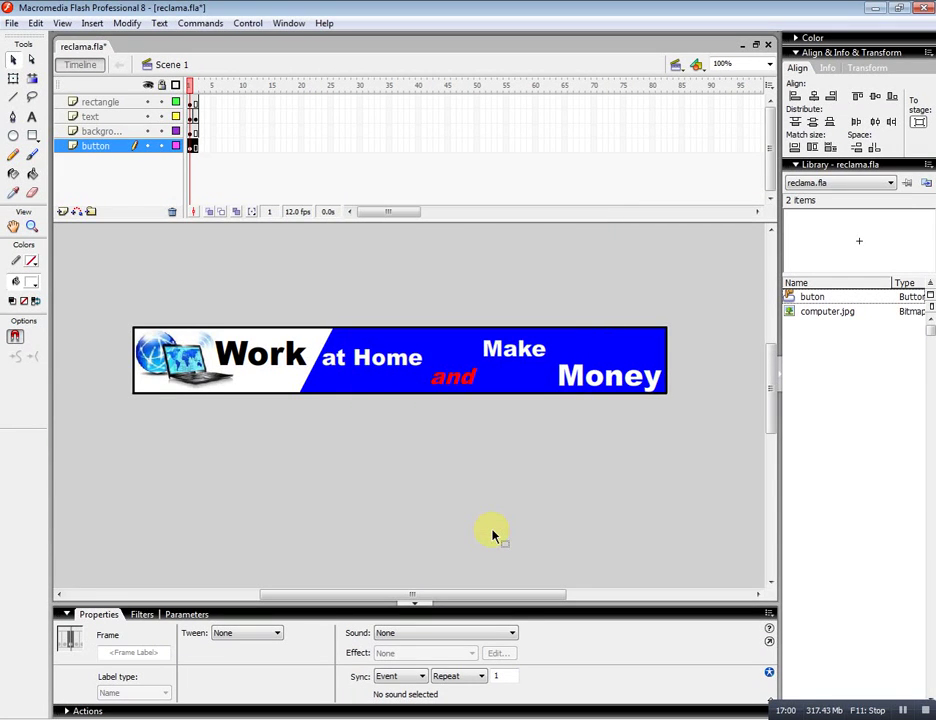
{"action": "left_click", "coordinate": [12, 23]}
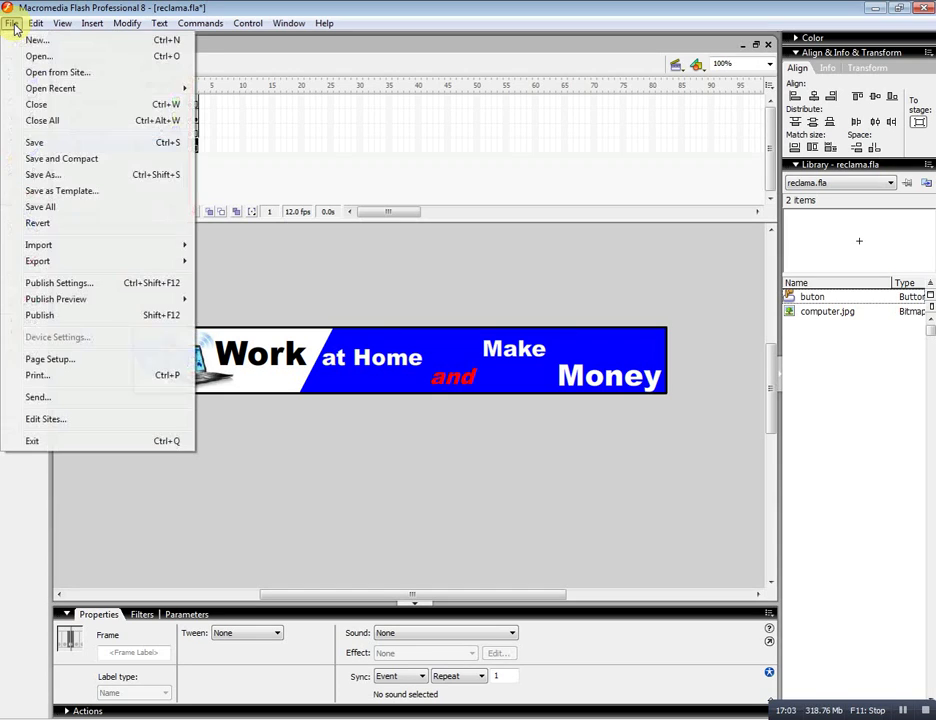
{"action": "left_click", "coordinate": [34, 142]}
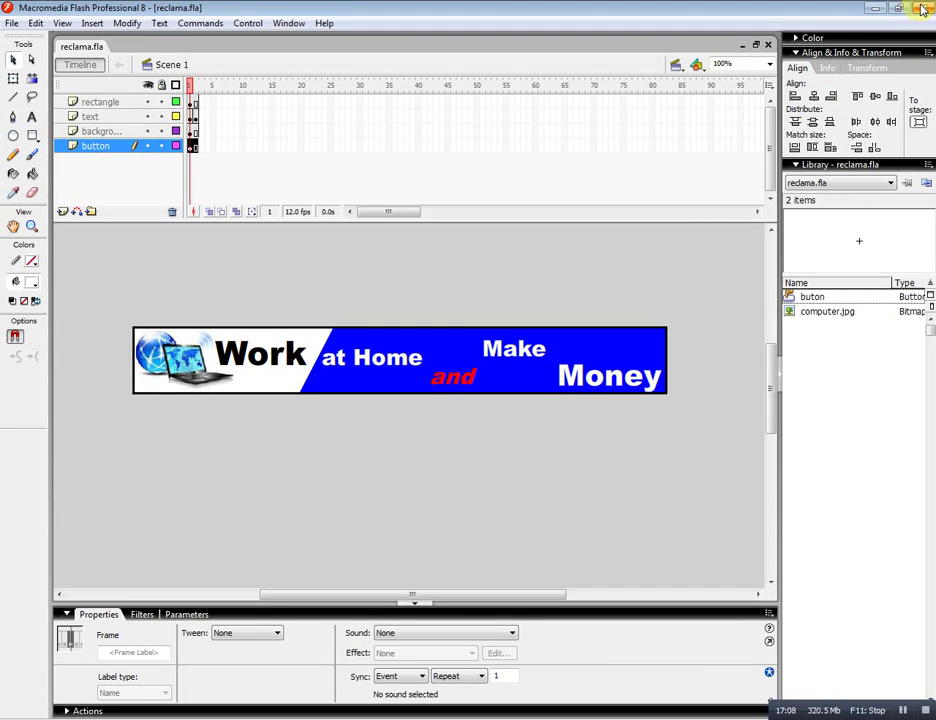
{"action": "left_click", "coordinate": [874, 9]}
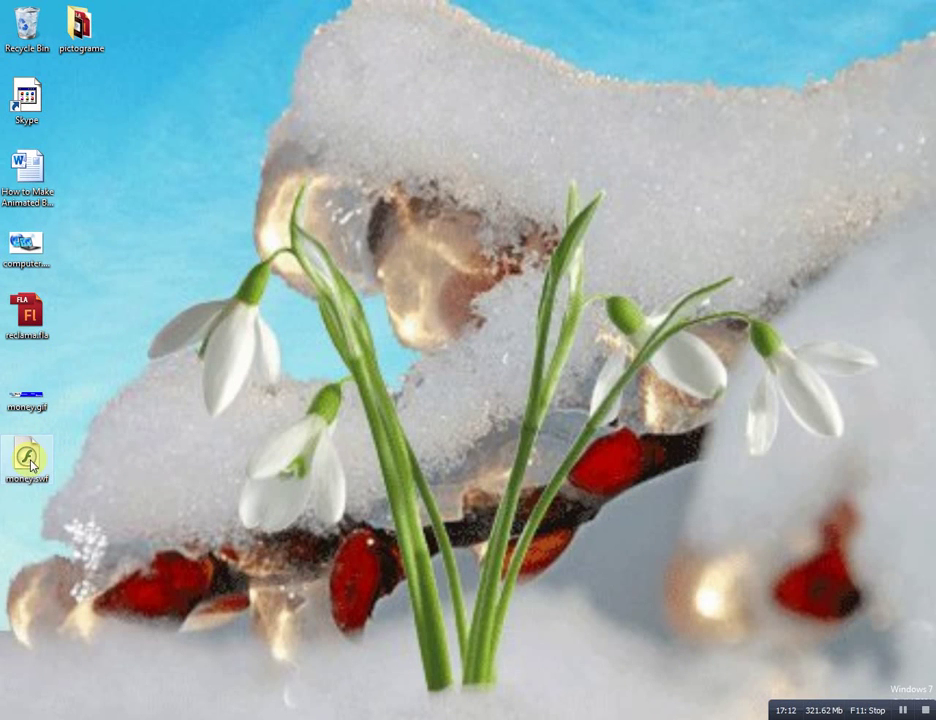
{"action": "left_click_drag", "start_coordinate": [31, 464], "coordinate": [455, 320]}
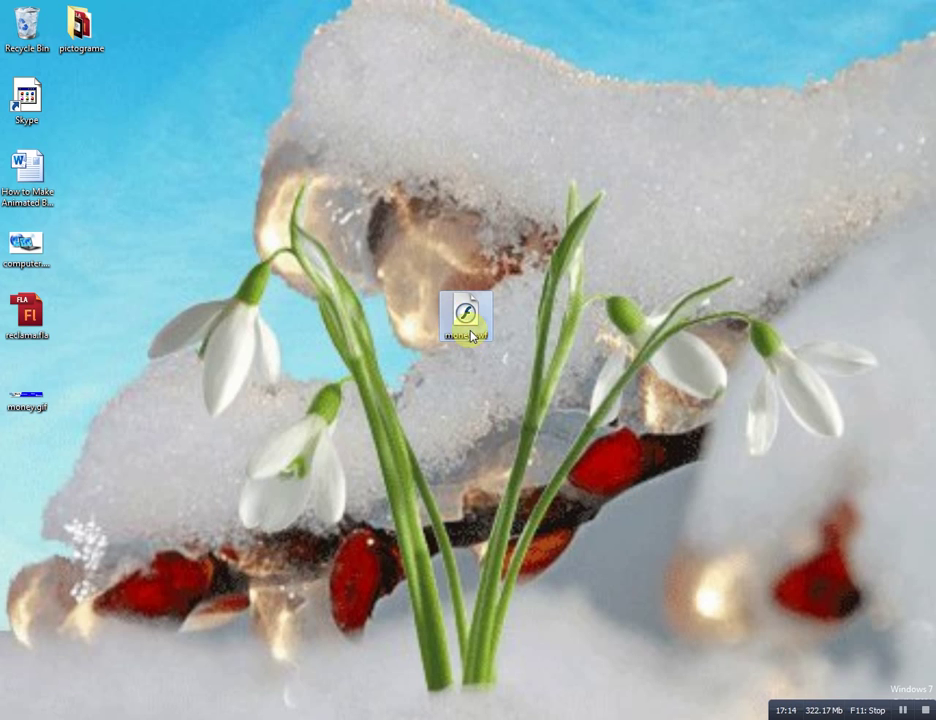
{"action": "double_click", "coordinate": [463, 313]}
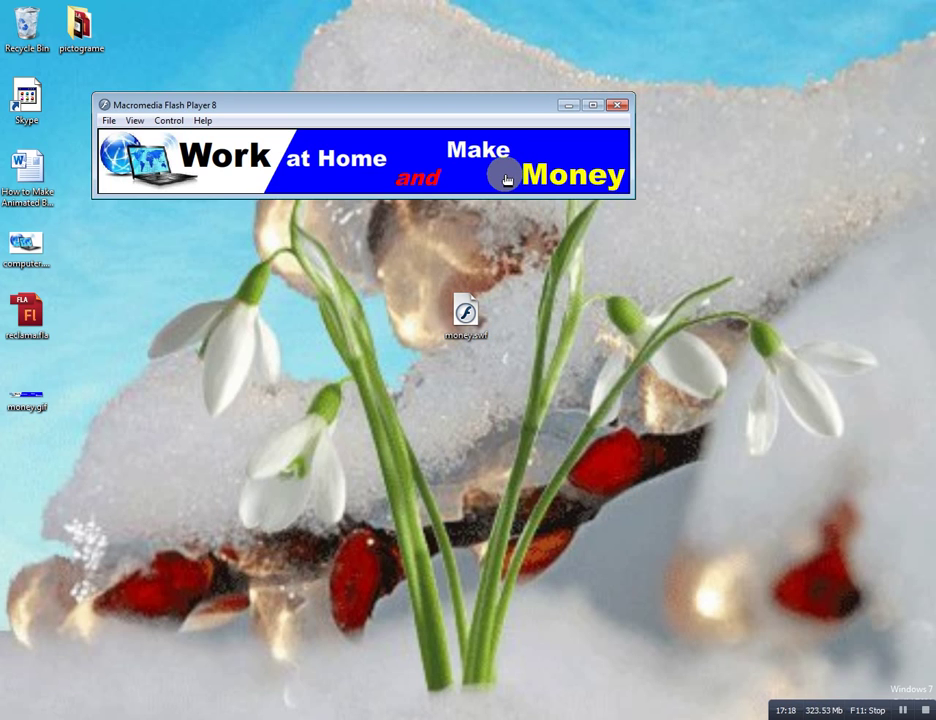
{"action": "left_click", "coordinate": [591, 105]}
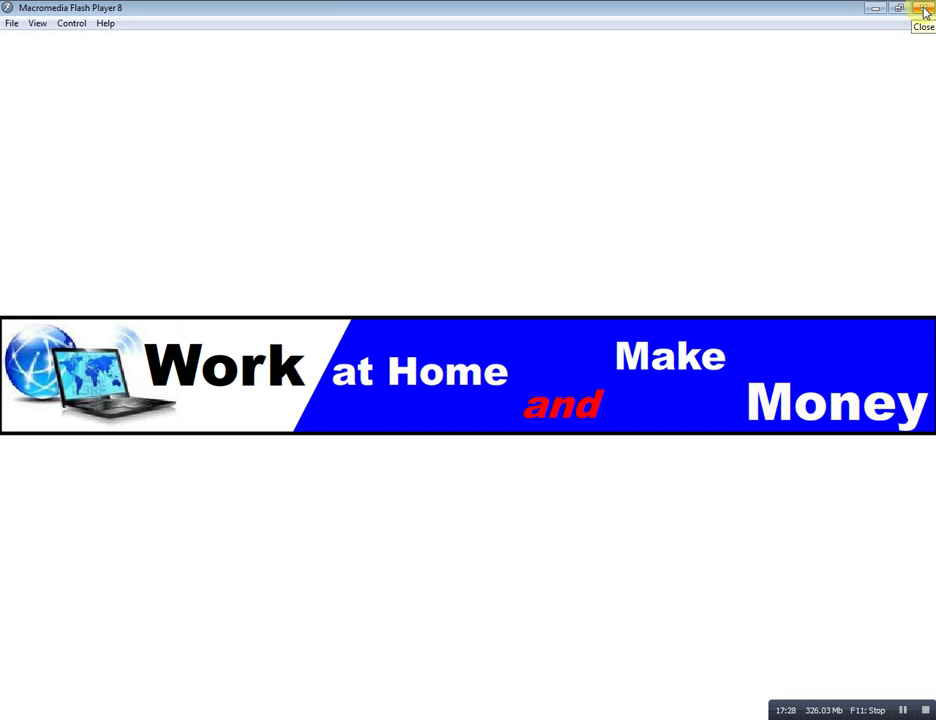
{"action": "left_click", "coordinate": [925, 12]}
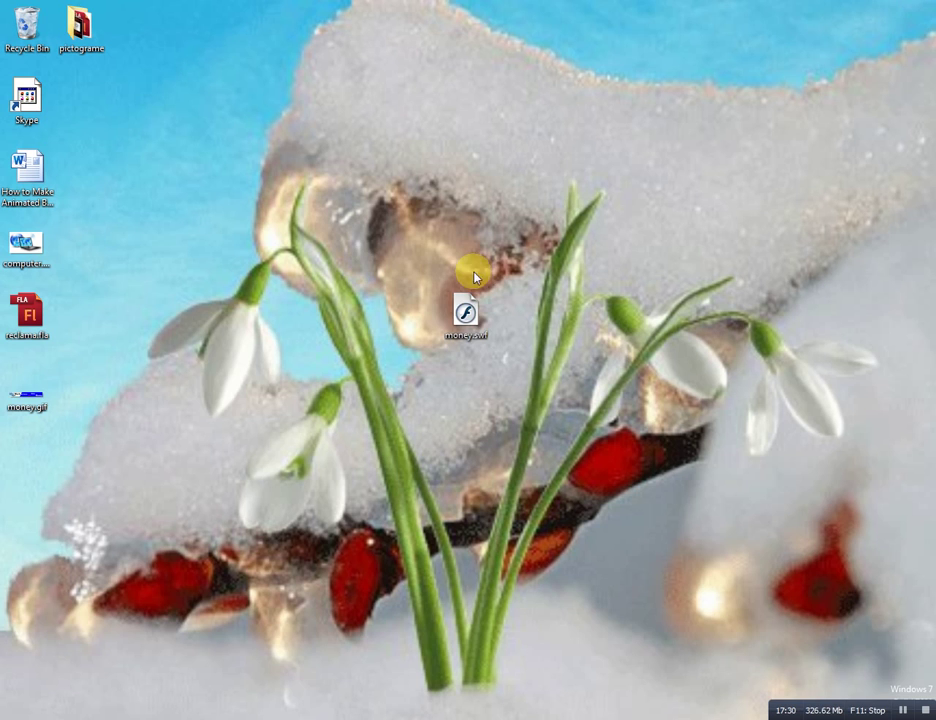
{"action": "left_click_drag", "start_coordinate": [464, 309], "coordinate": [80, 441]}
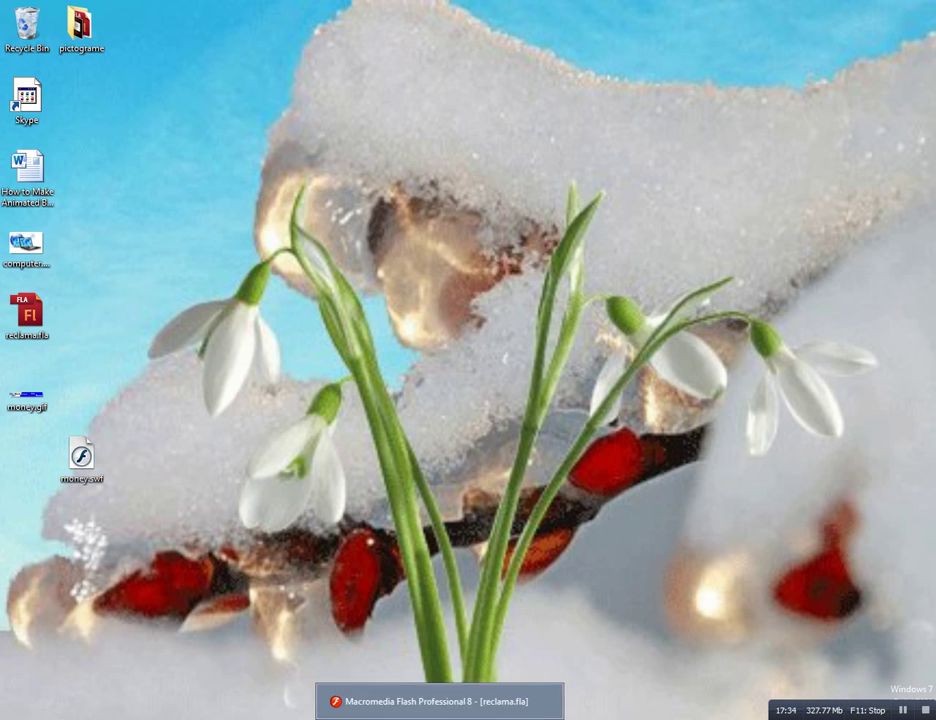
{"action": "left_click", "coordinate": [440, 700]}
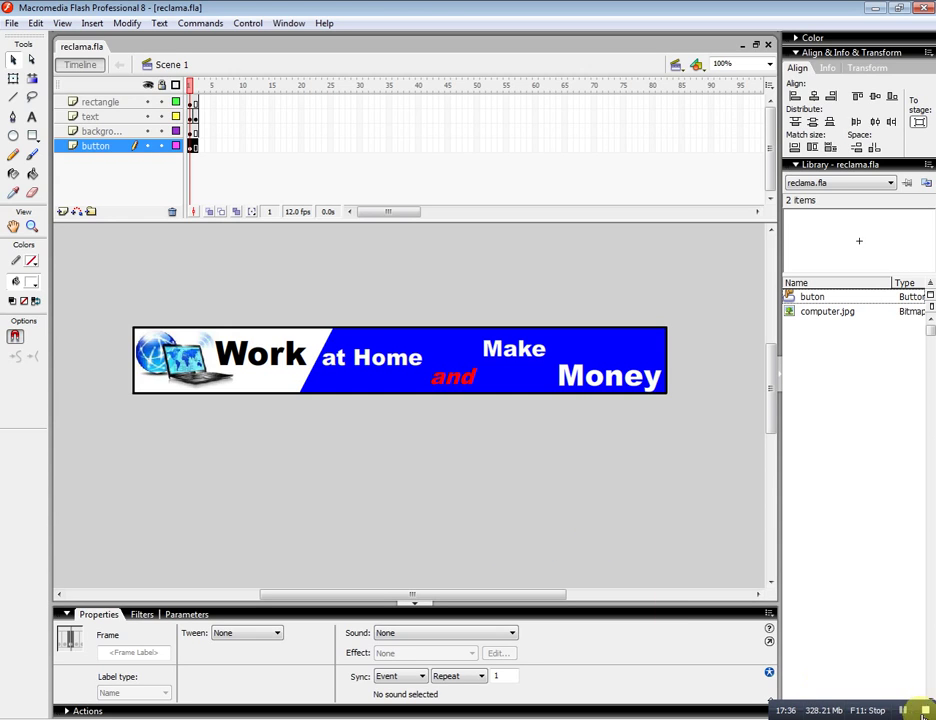